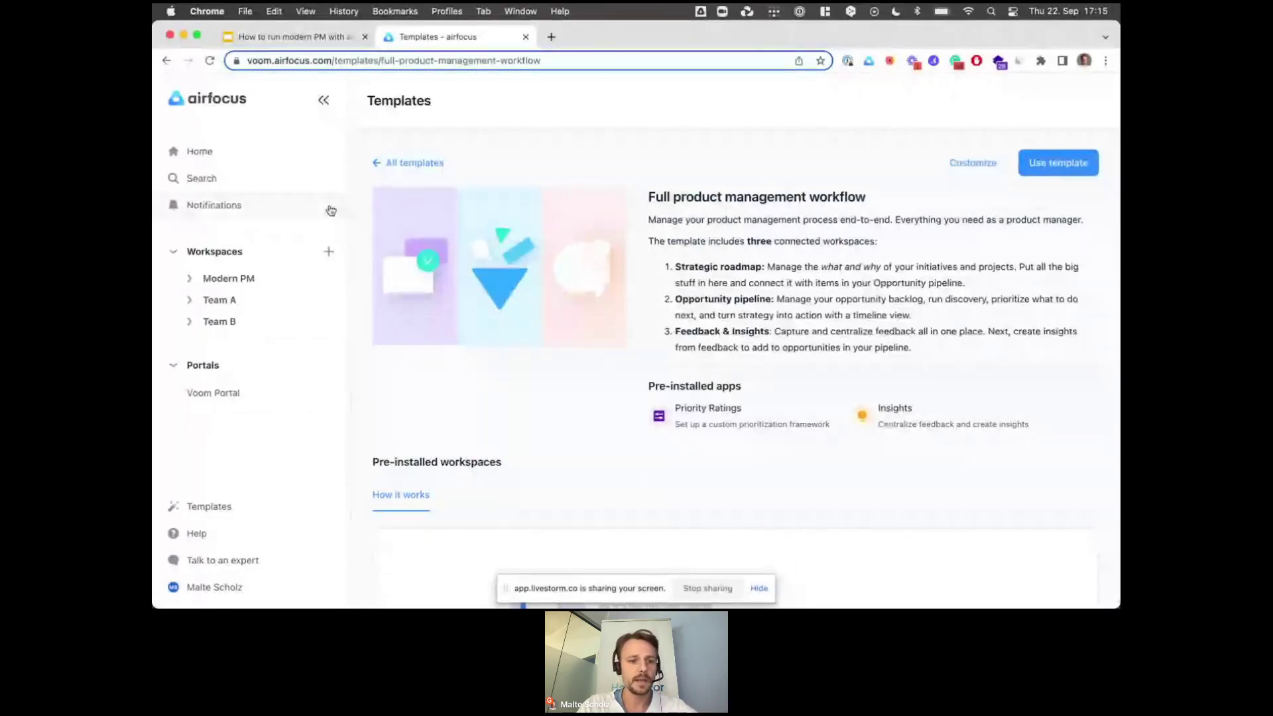
Open the Strategic roadmap workspace under Modern PM and review its permissions settings
click(232, 279)
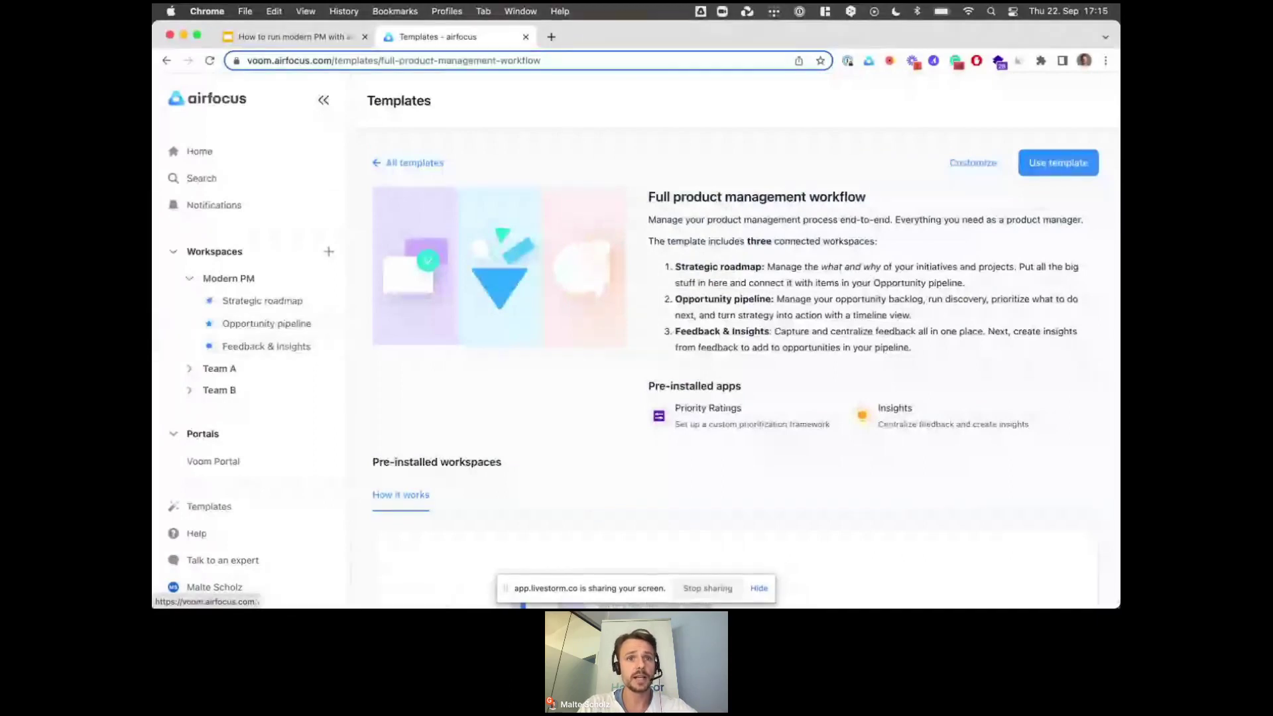
click(263, 300)
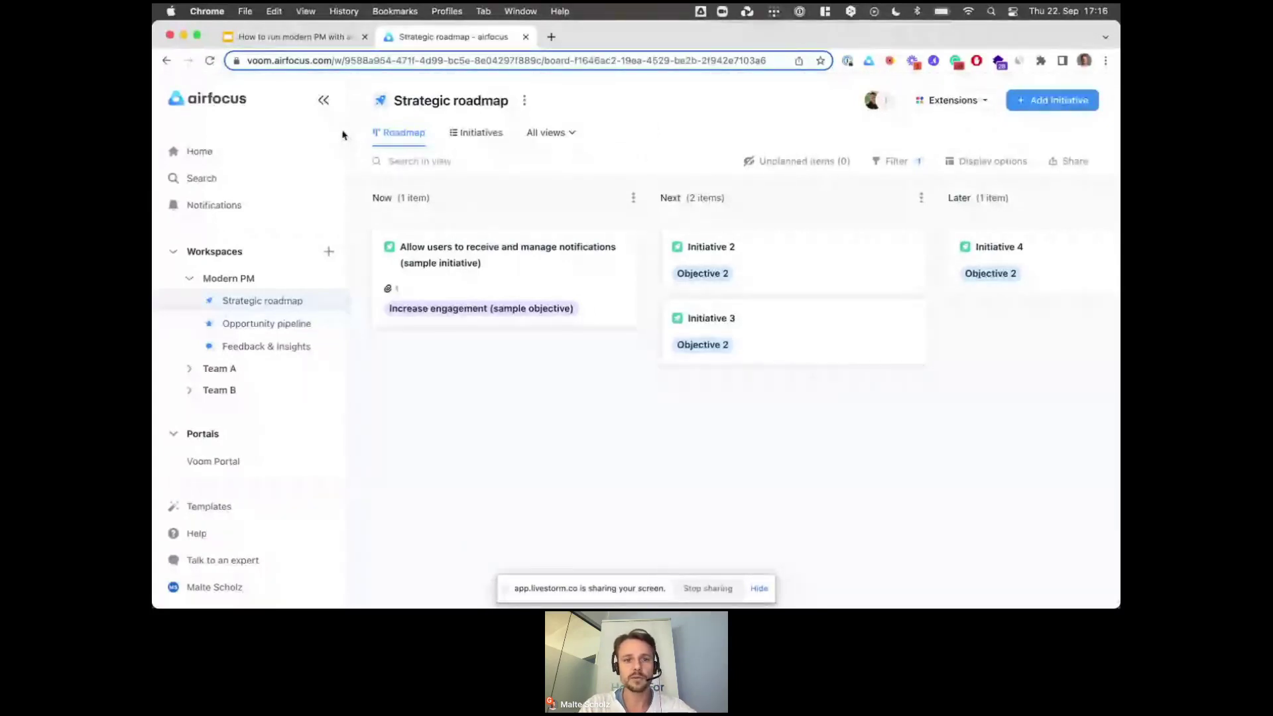
click(324, 100)
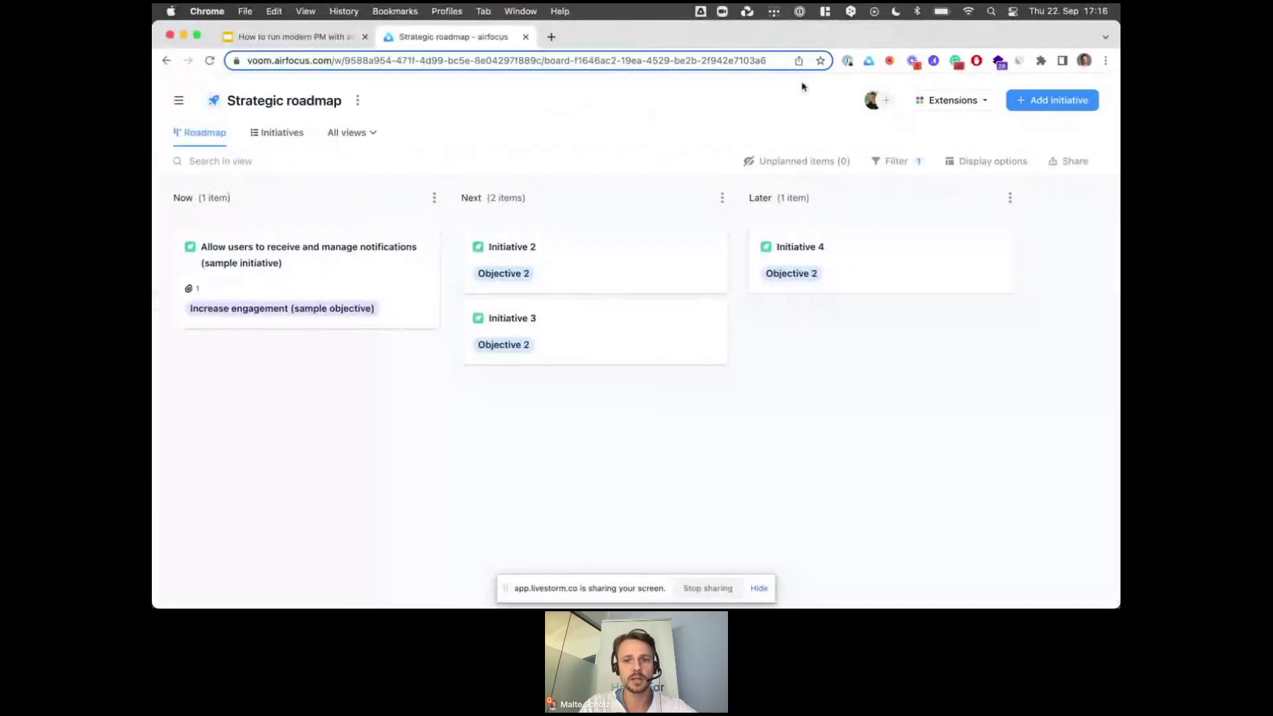
click(884, 101)
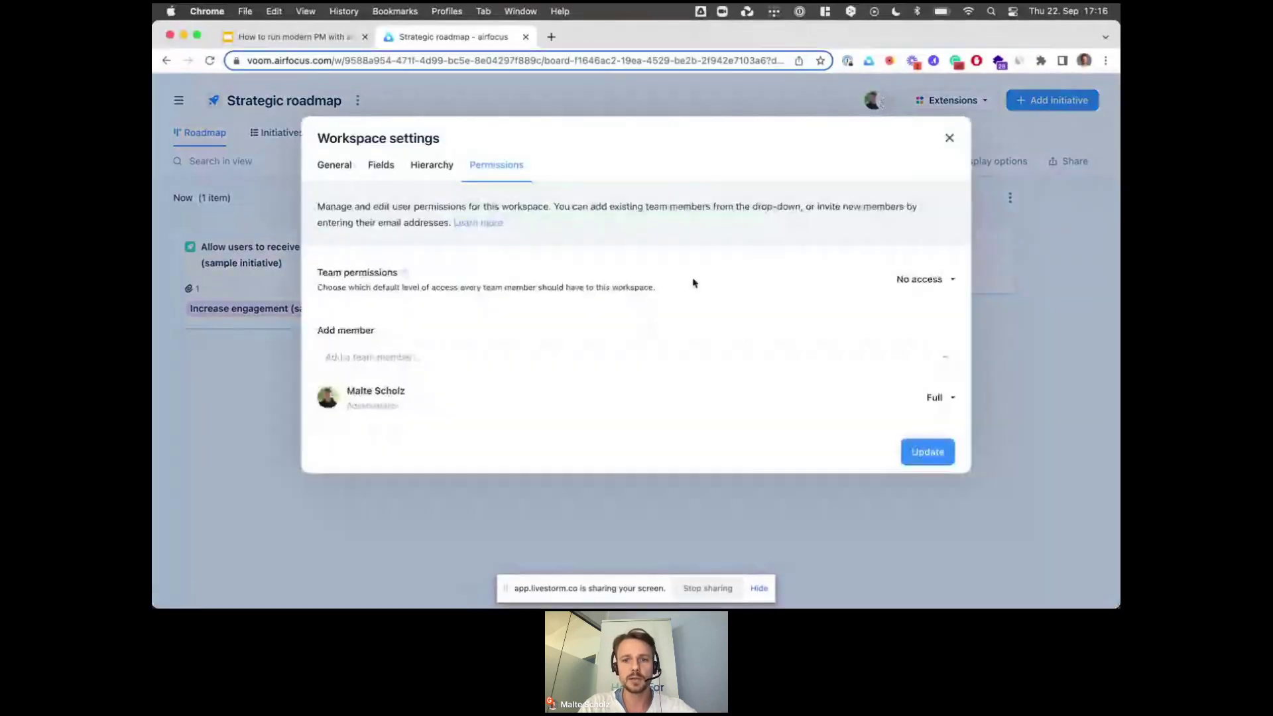
click(951, 136)
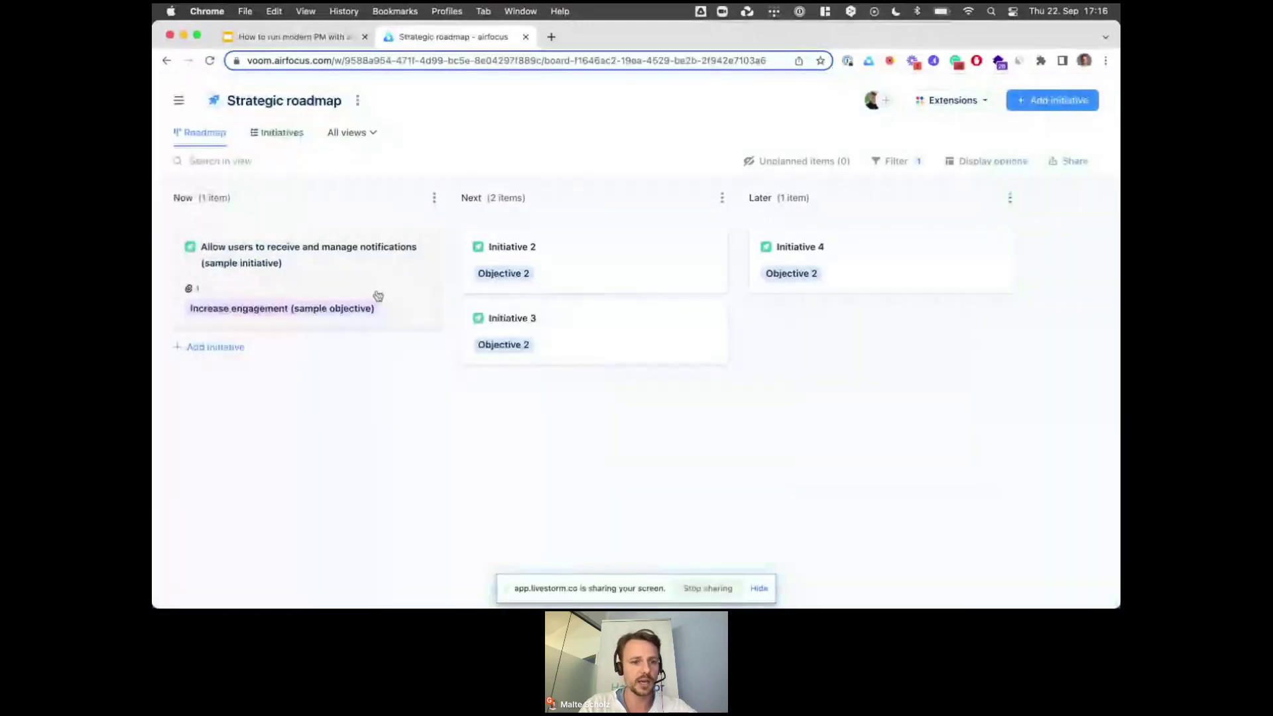
Open the sample initiative about receiving and managing notifications and view the options of its Objective field
click(379, 293)
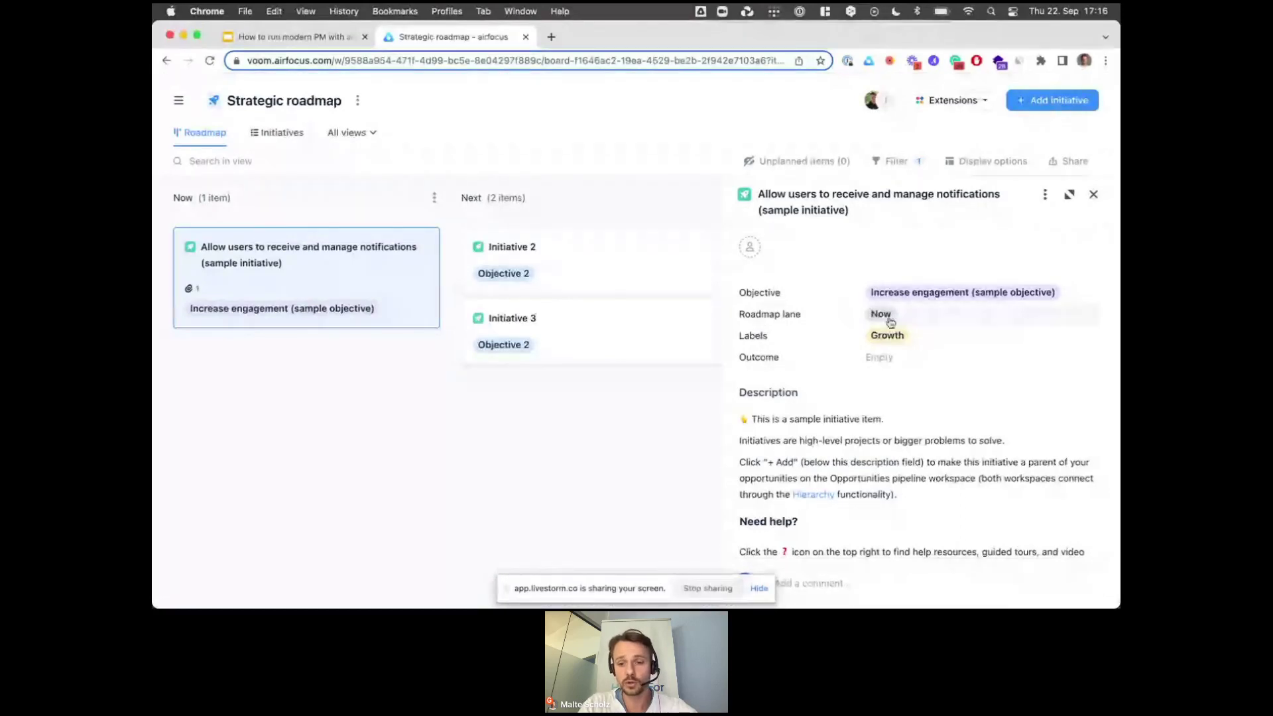
click(926, 304)
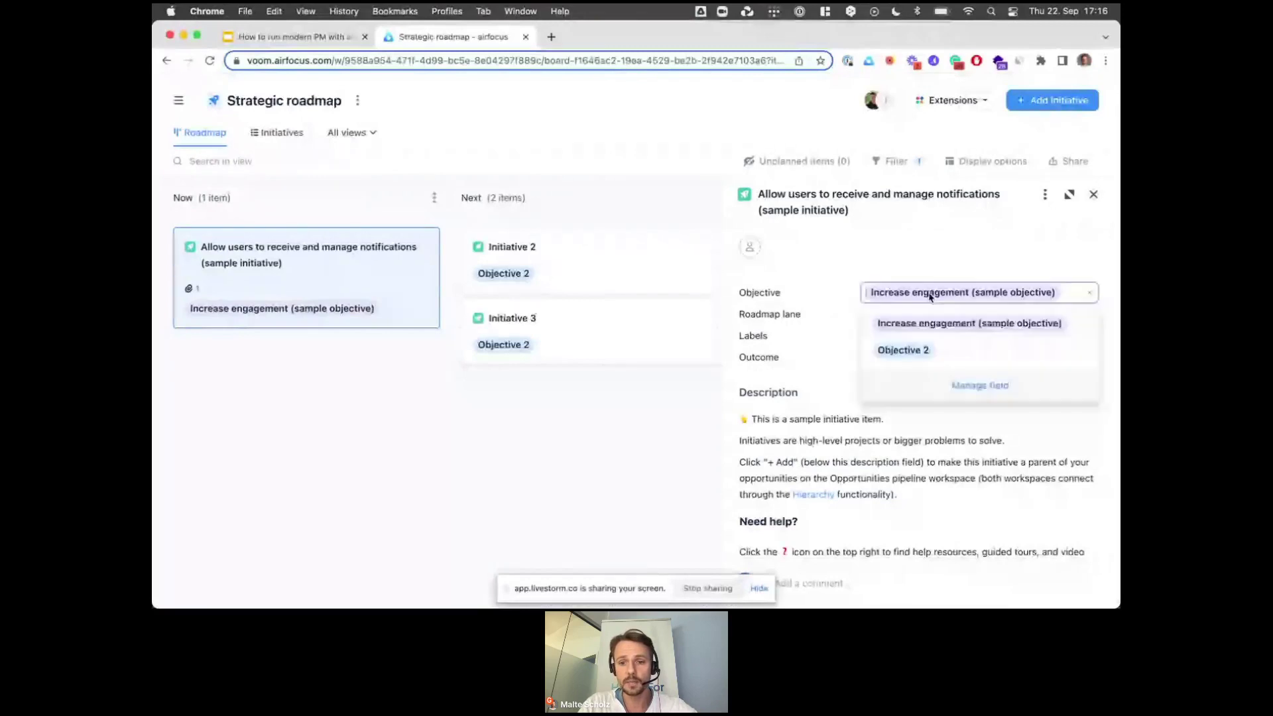
click(932, 254)
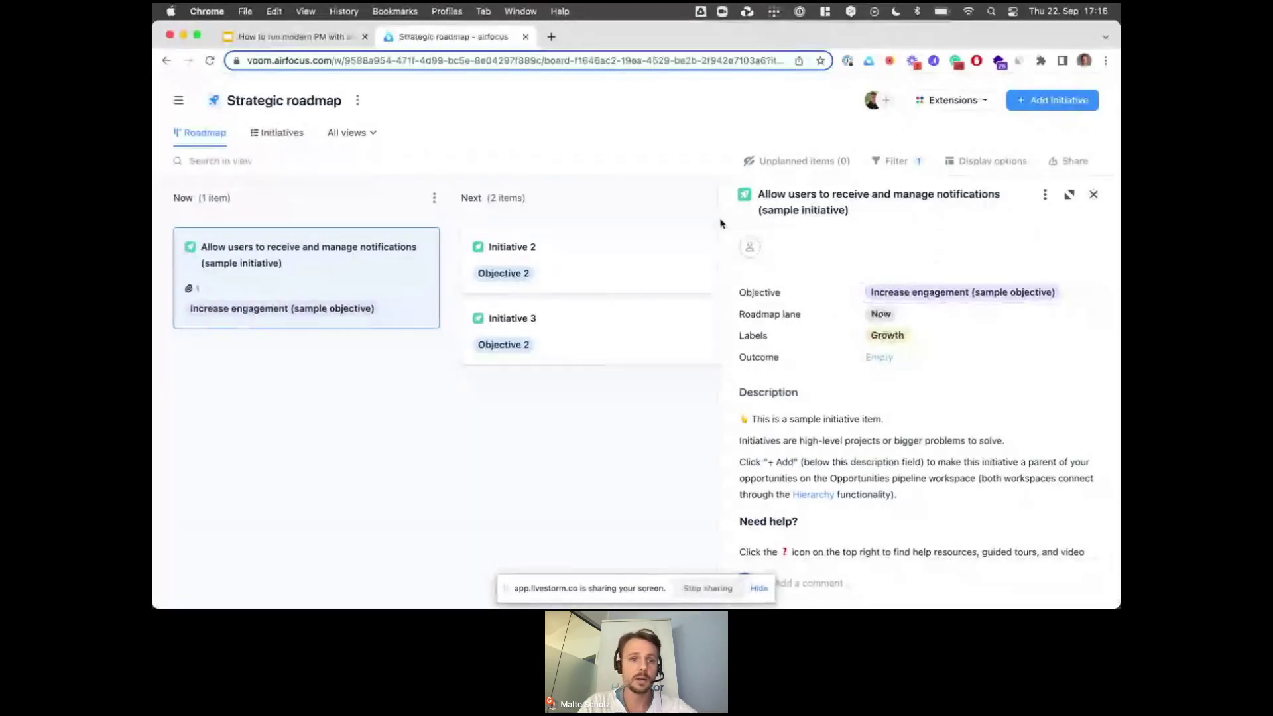
Review the workspace's fields and the field types available for a new one, then close the settings and the initiative's details
click(360, 102)
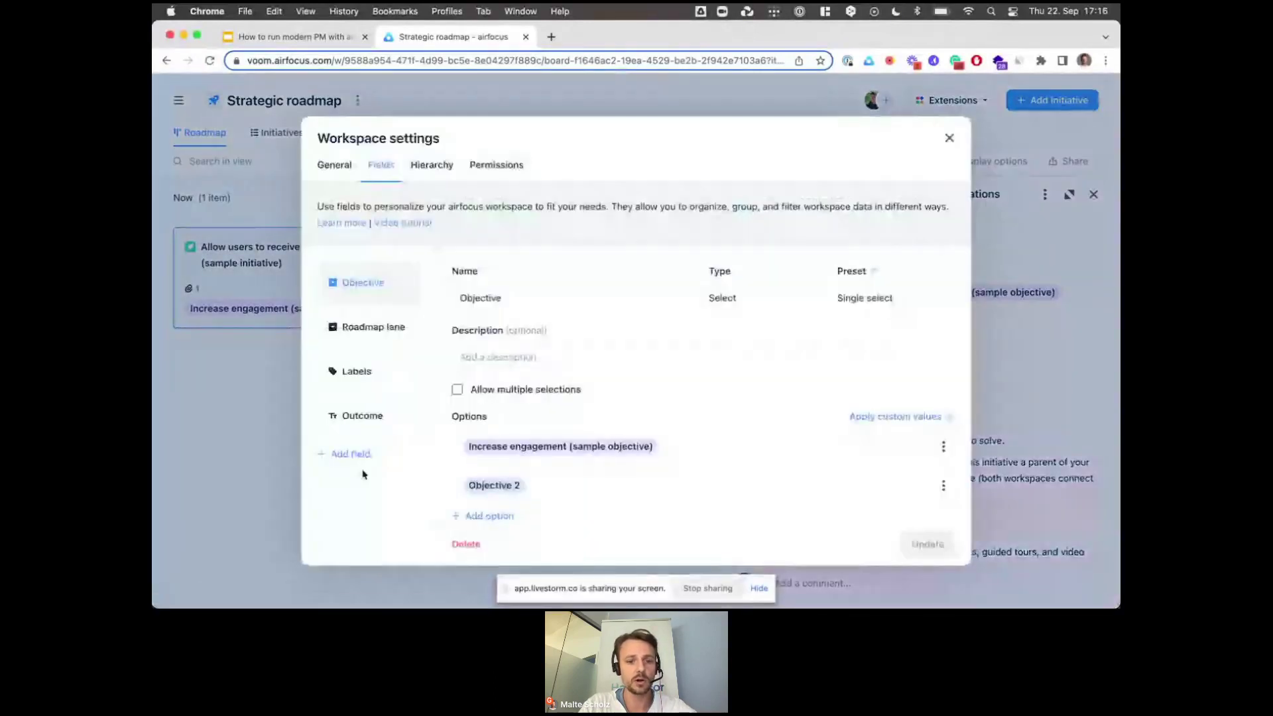
click(349, 454)
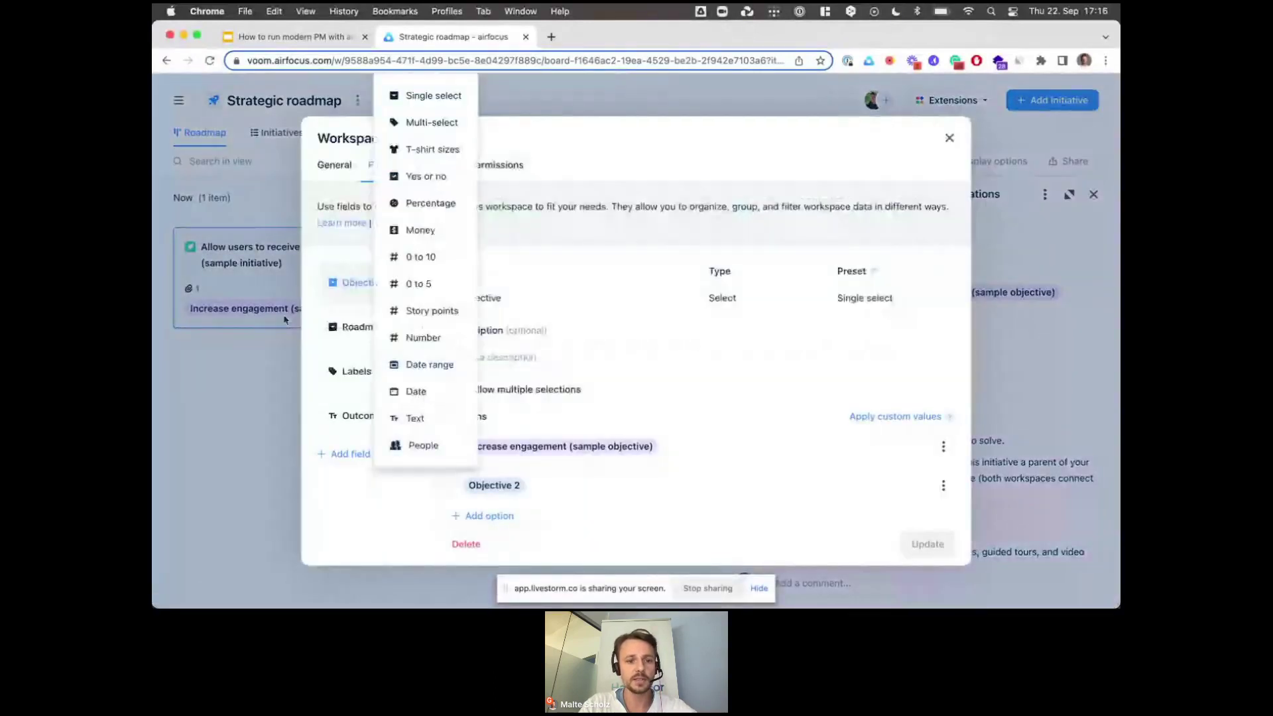
click(239, 396)
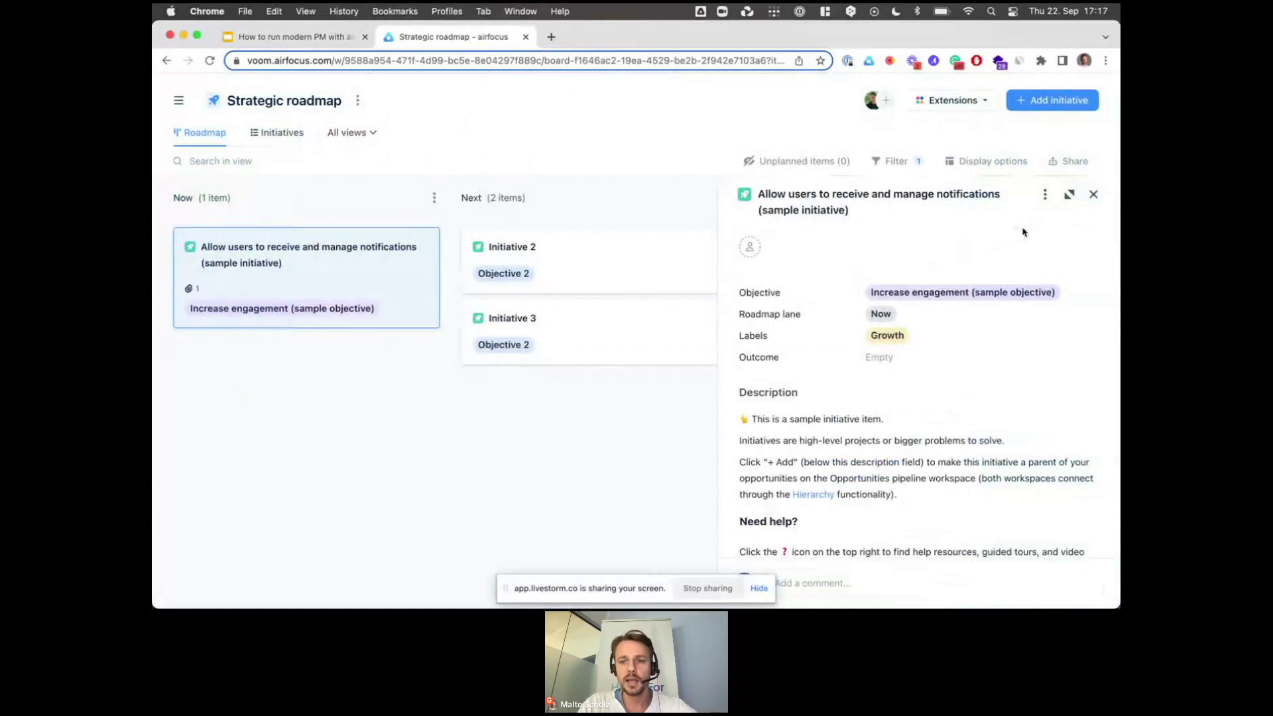
click(1093, 196)
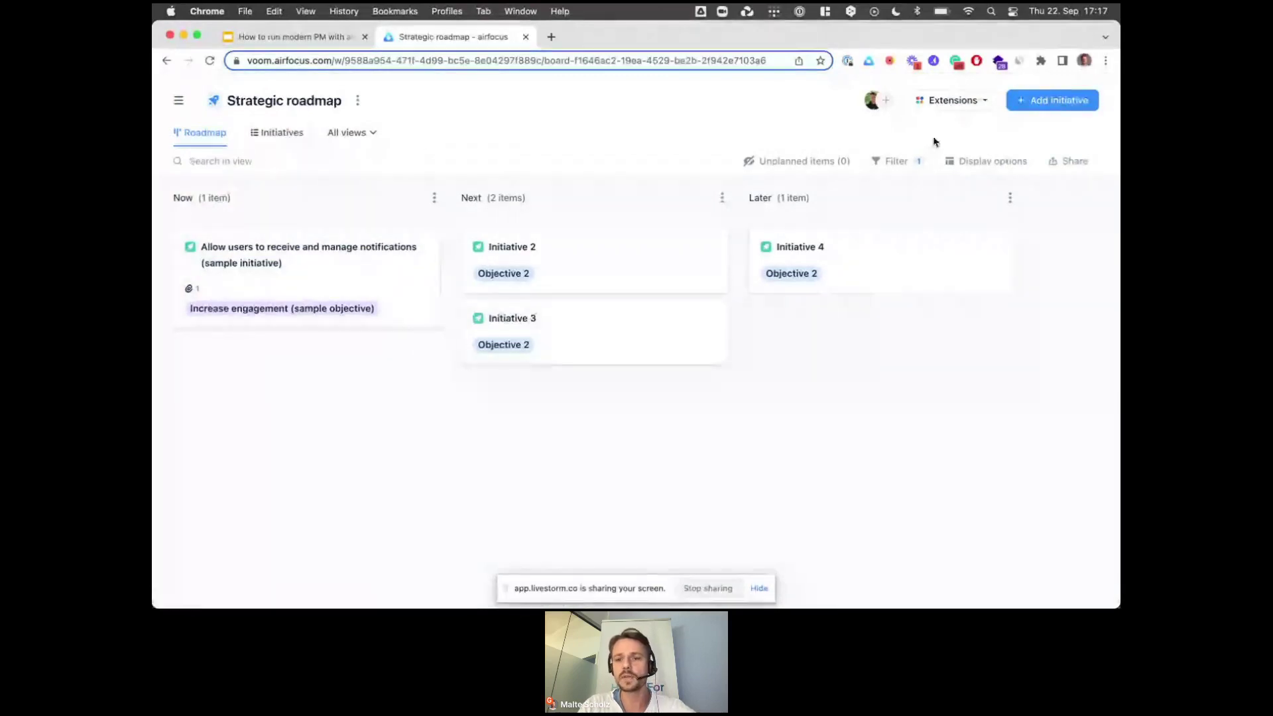
Look through the dev tool and feedback tool integrations available for the workspace, then return to the roadmap
click(985, 104)
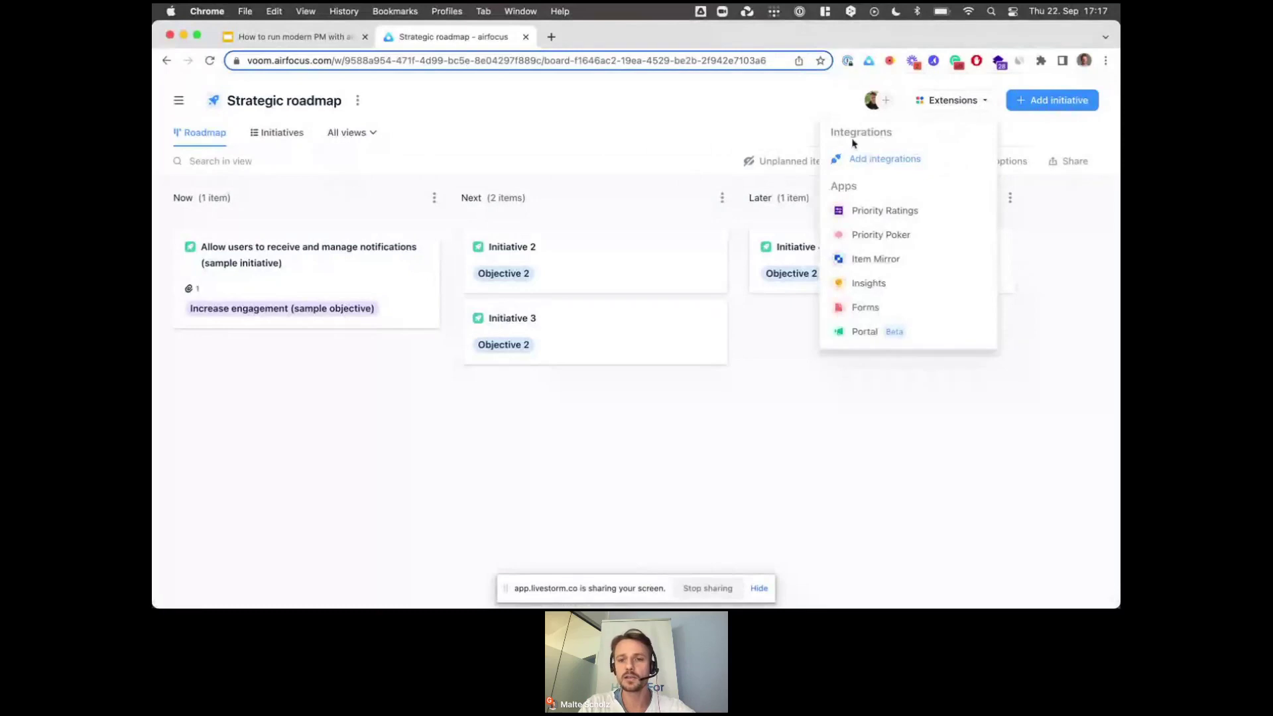
click(850, 160)
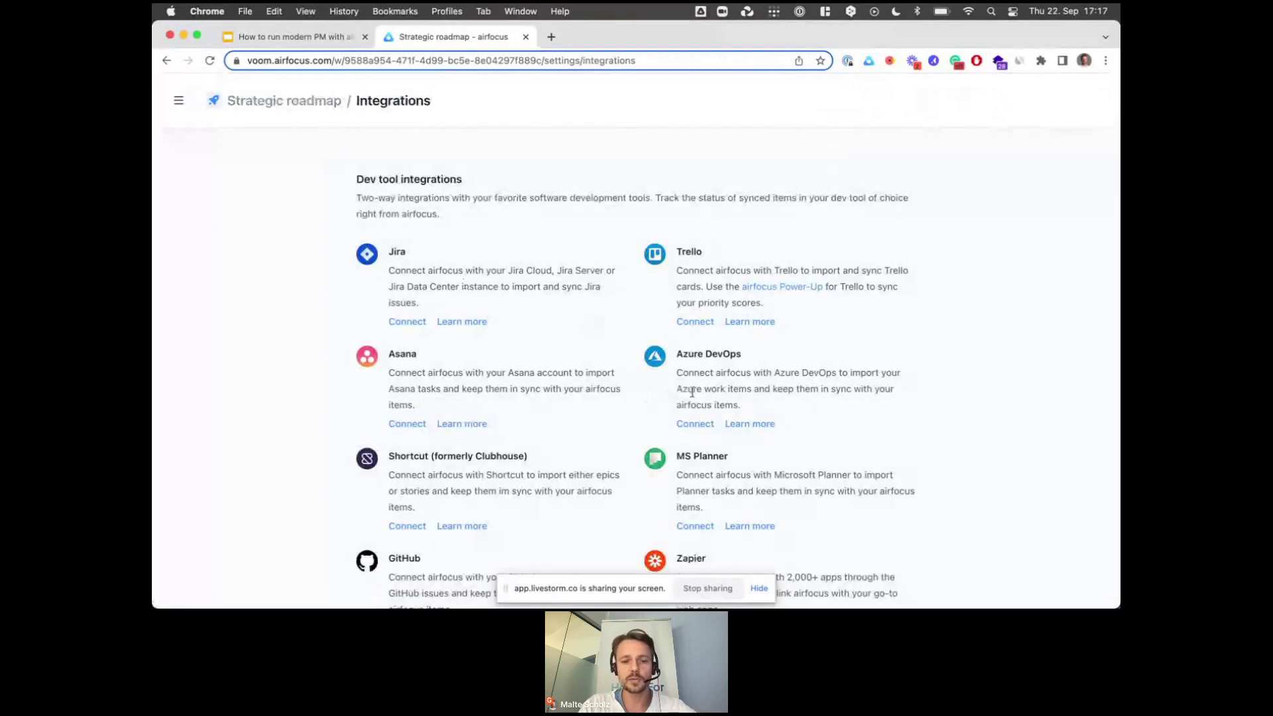
scroll(633, 433, down, 5)
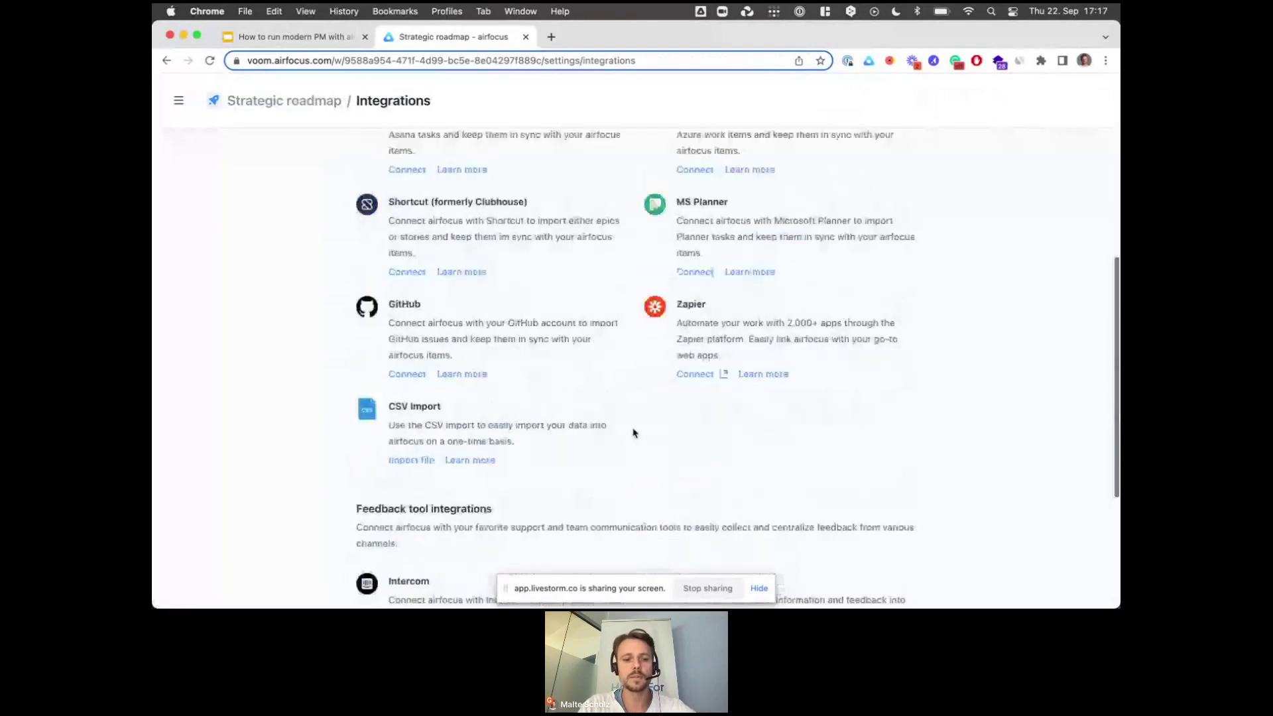
scroll(633, 433, down, 4)
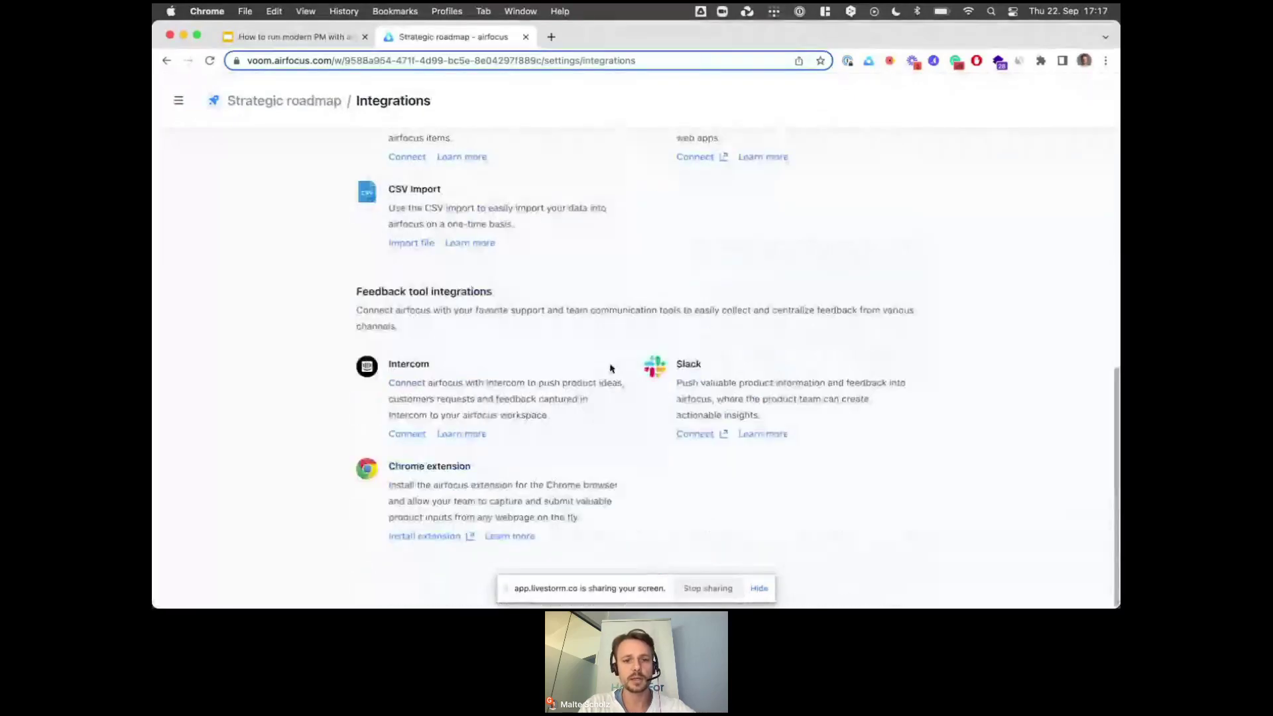
scroll(595, 411, up, 2)
scroll(593, 410, up, 7)
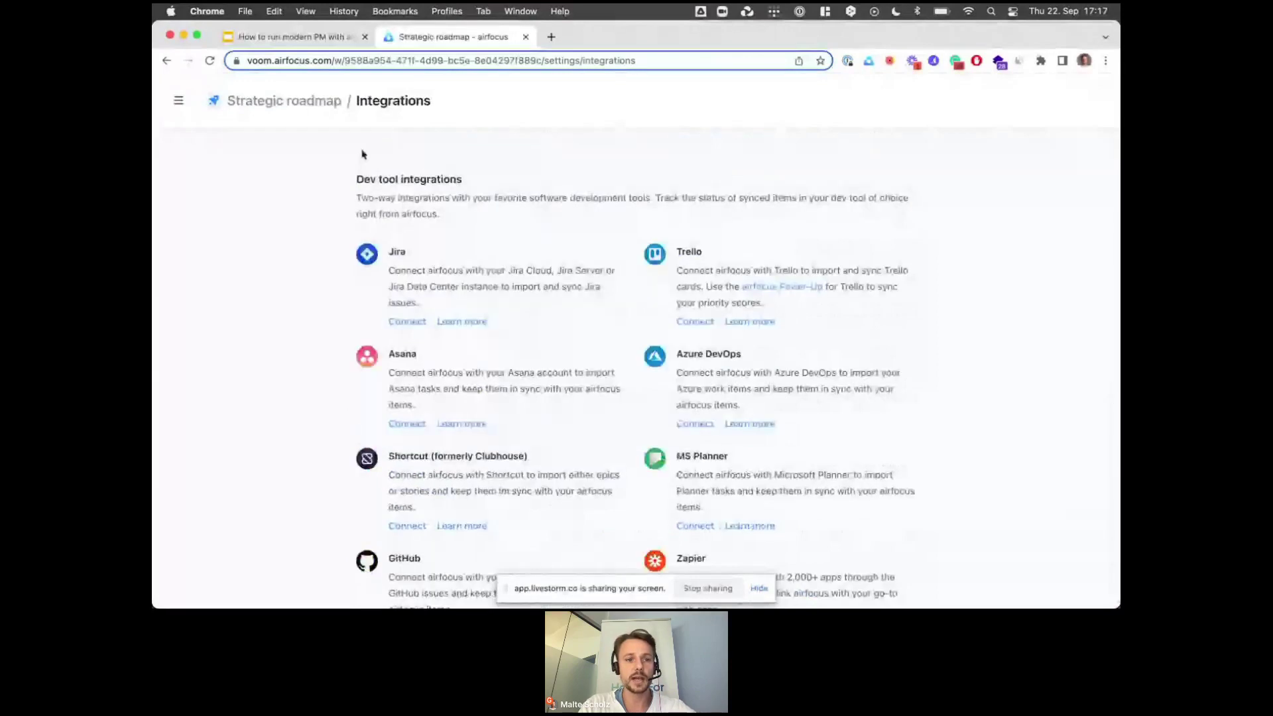
click(298, 102)
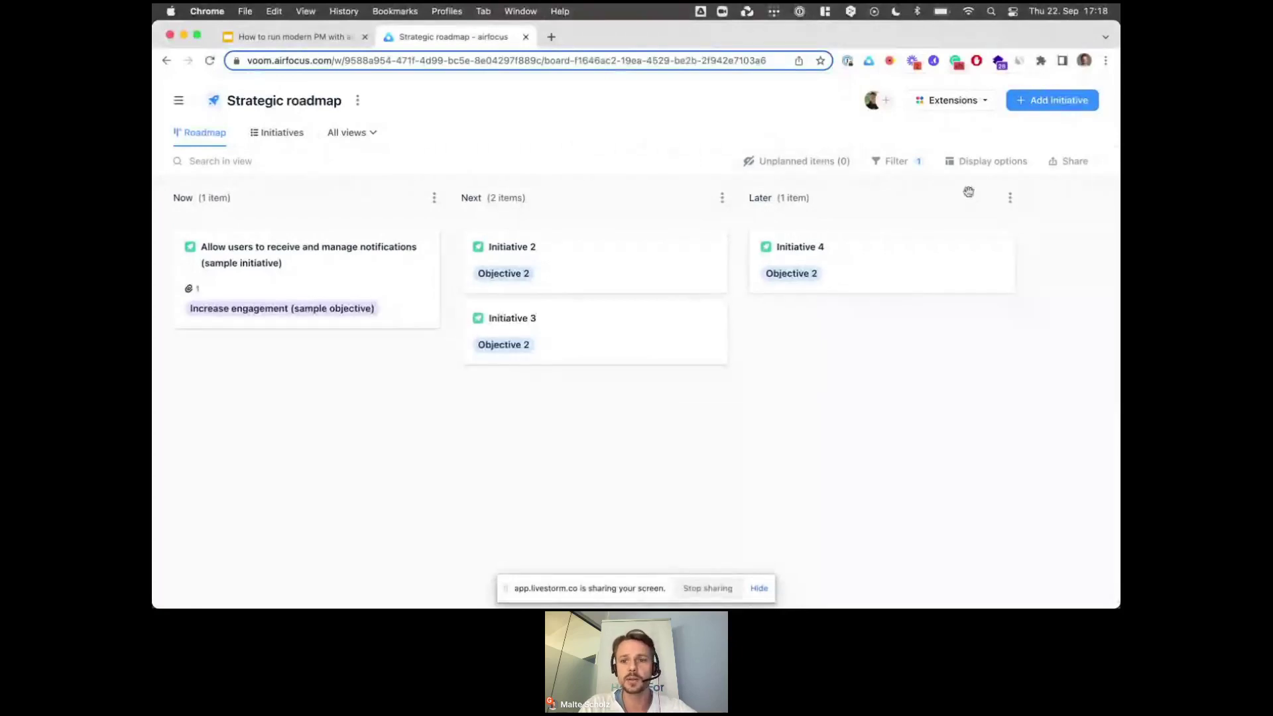
Group the roadmap board into swimlanes by Objective
click(986, 166)
click(939, 230)
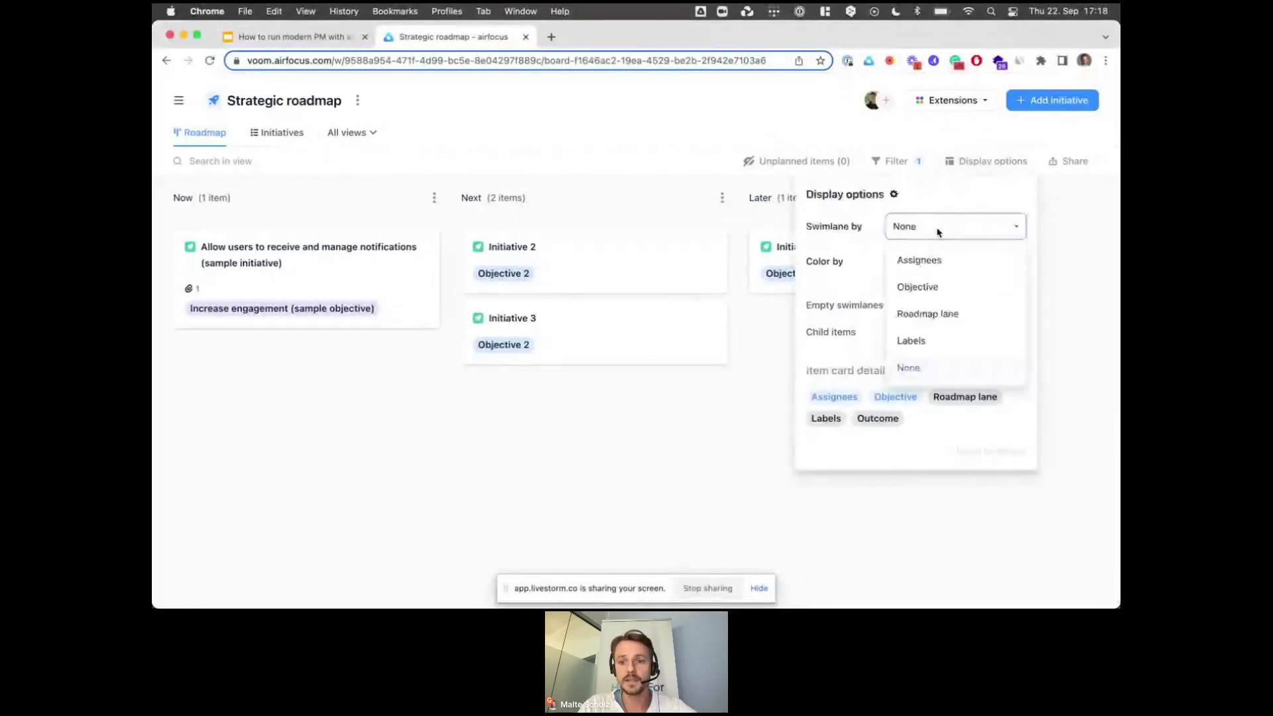
click(919, 287)
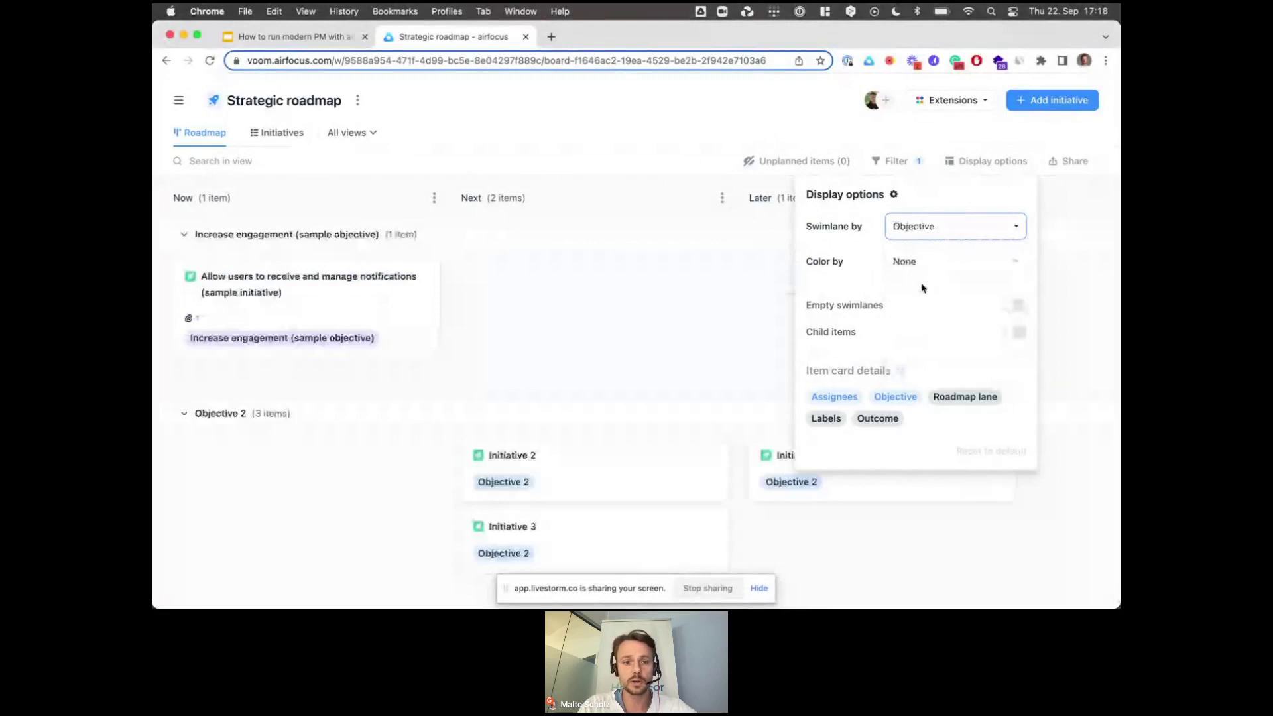
click(603, 330)
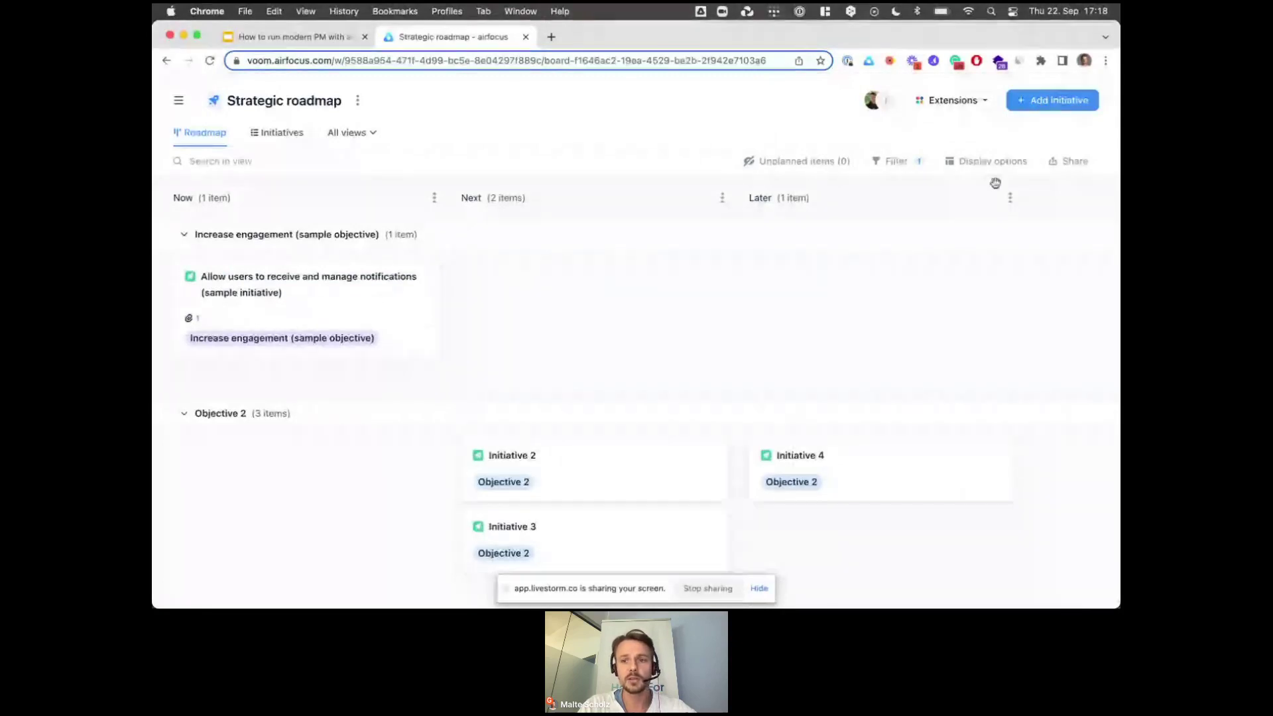
Color the roadmap cards by Item color and show their child items
click(992, 162)
click(944, 264)
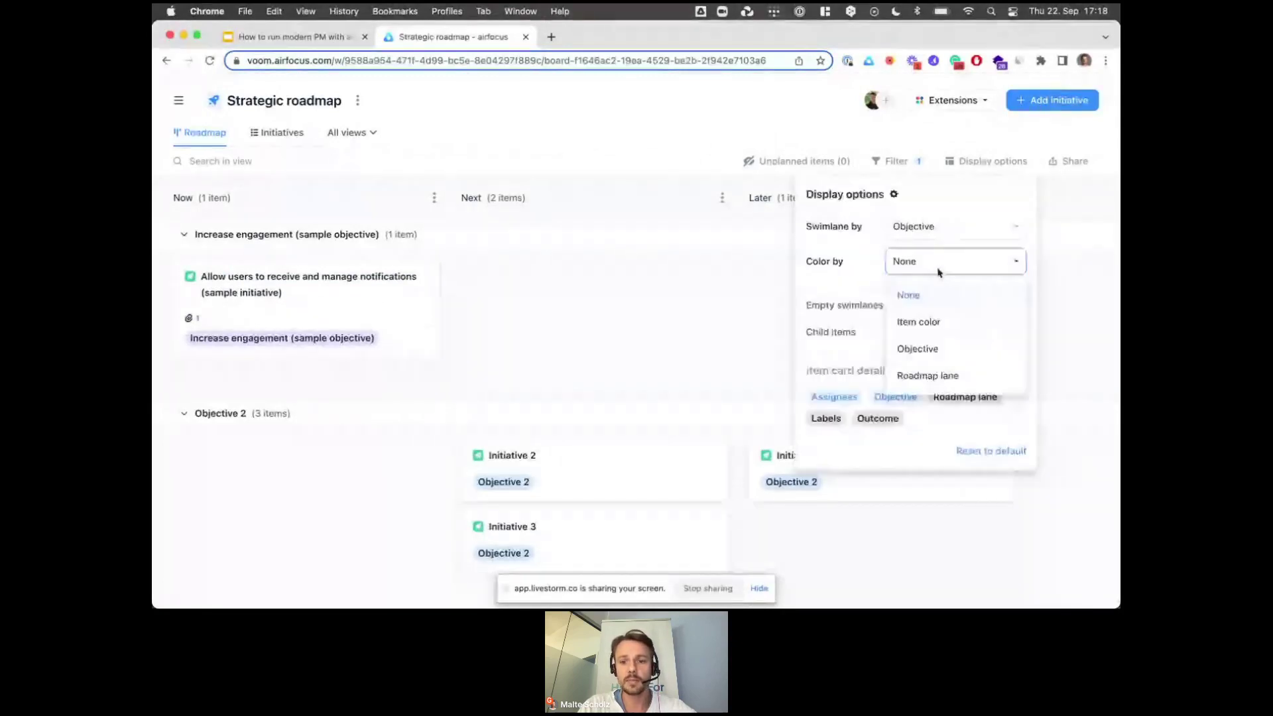
click(920, 322)
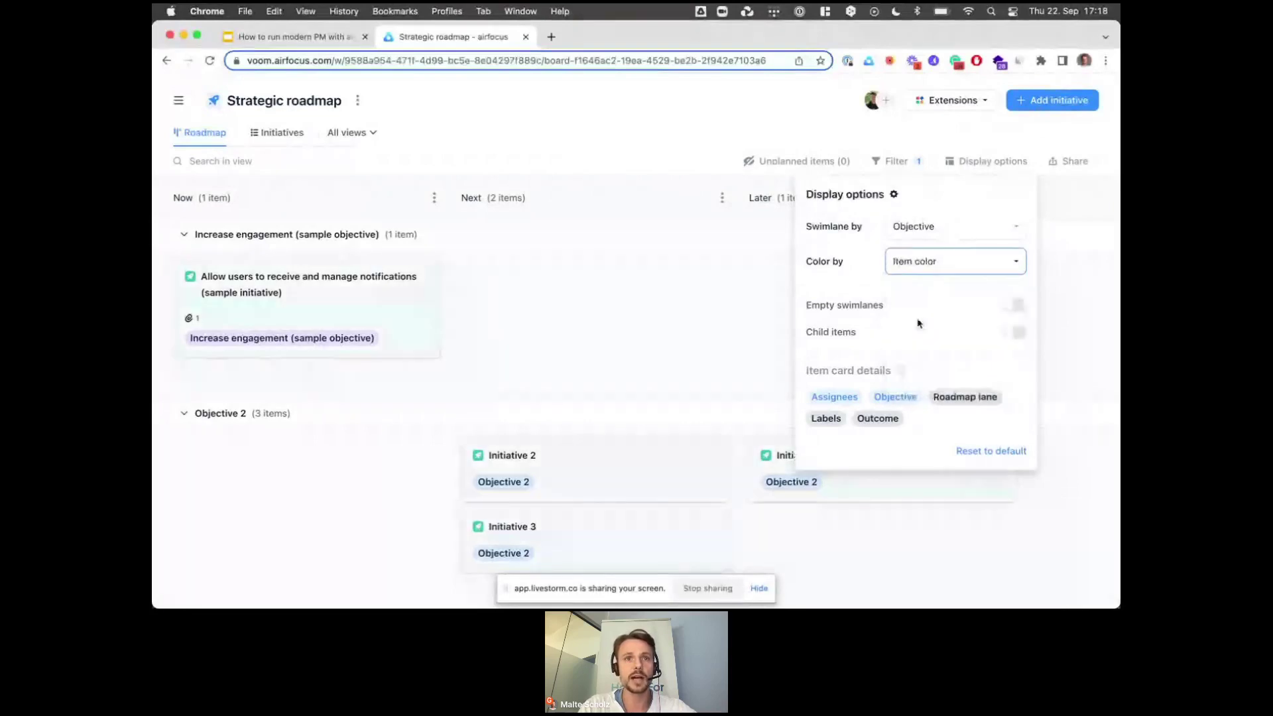
click(640, 325)
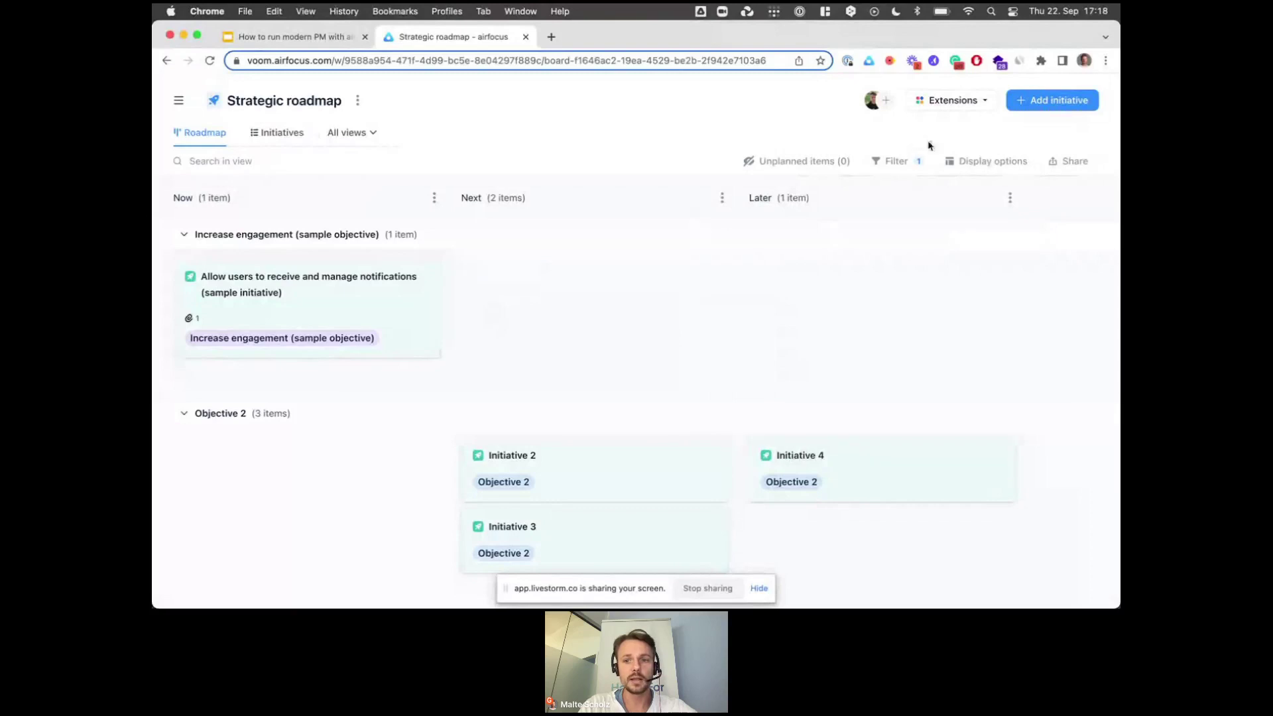
click(975, 162)
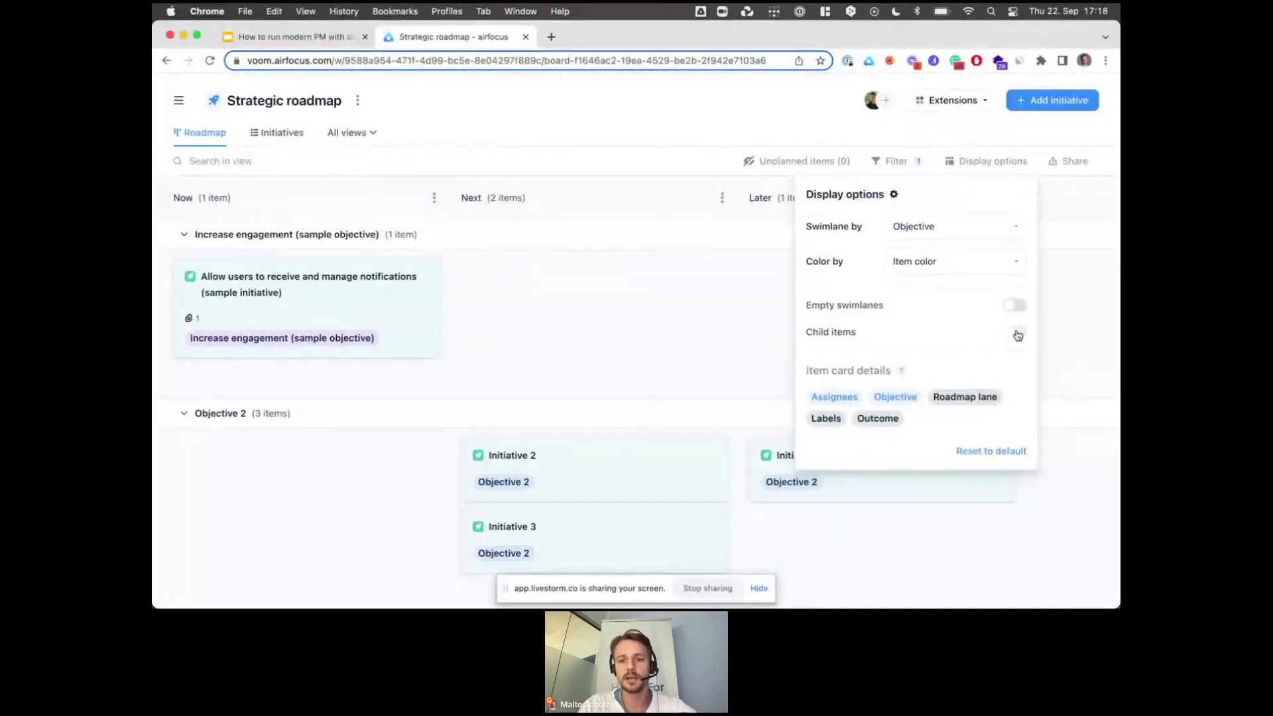
click(1015, 333)
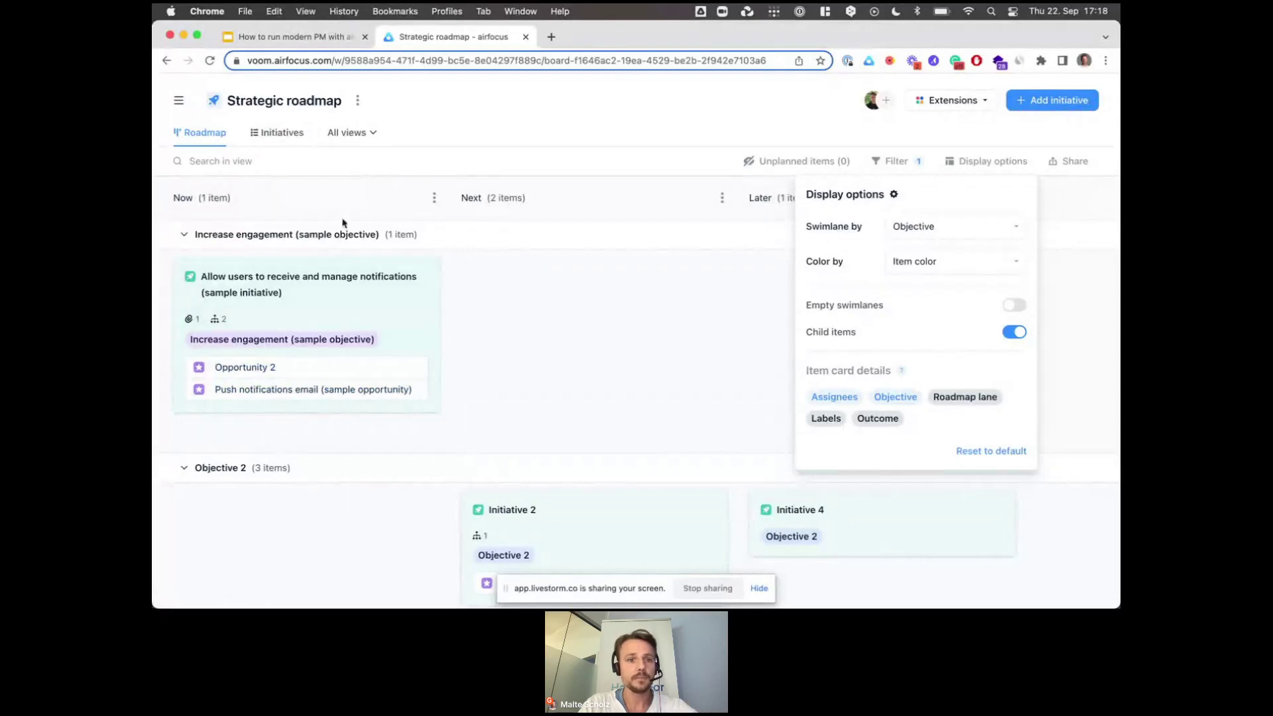
Review the workspace's hierarchy settings for parent and child items, then close them without changes
click(358, 103)
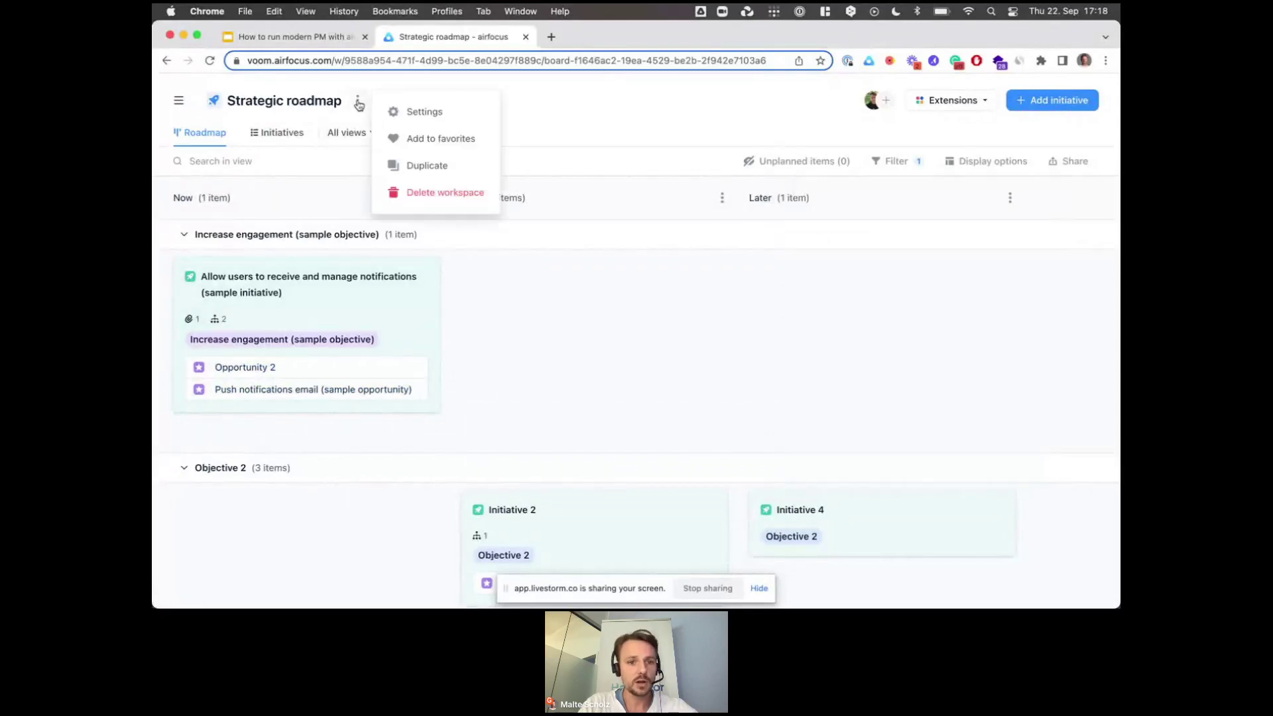
click(407, 113)
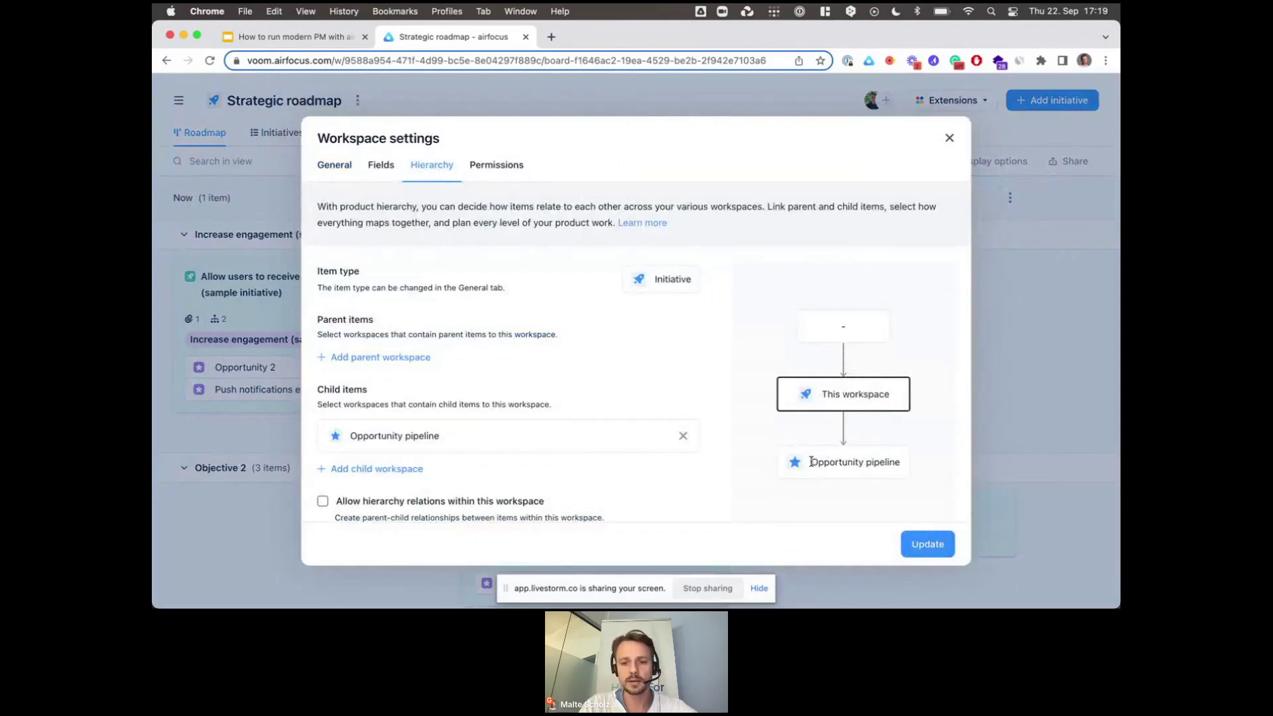
click(1014, 312)
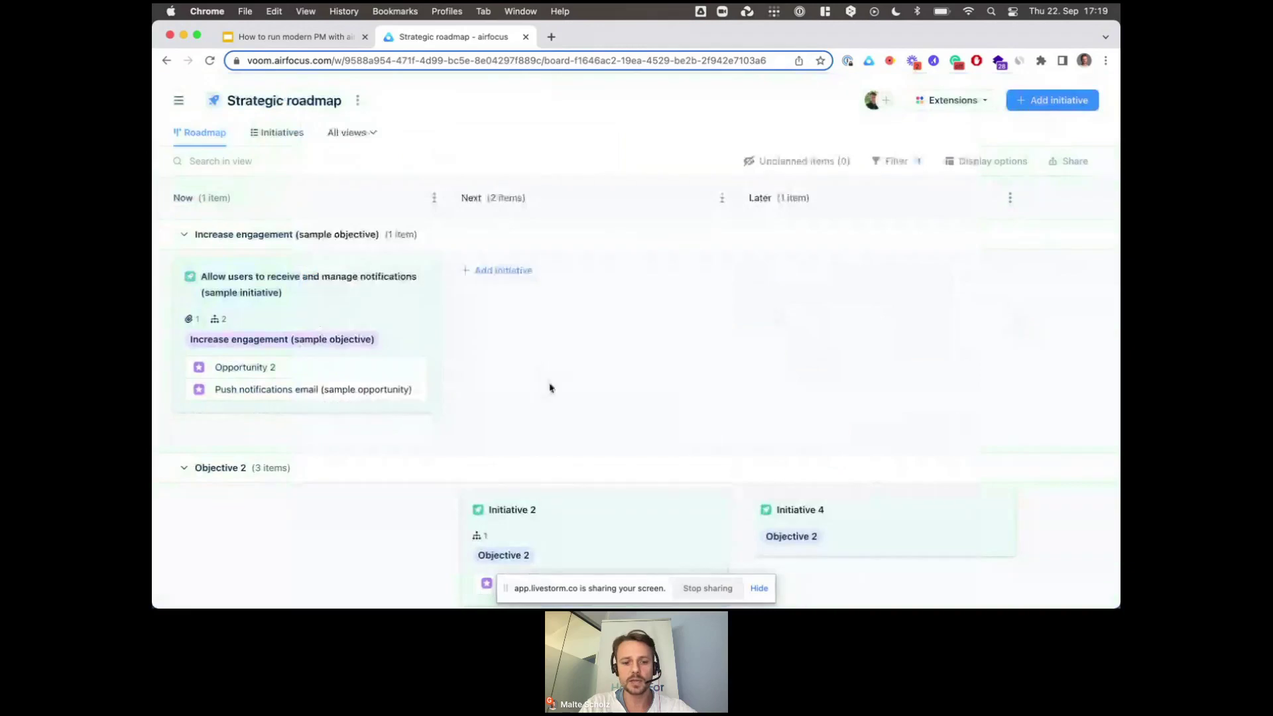
Open Initiative 2, view the opportunities that can be added to it, and close it without adding any
click(582, 535)
scroll(871, 374, down, 5)
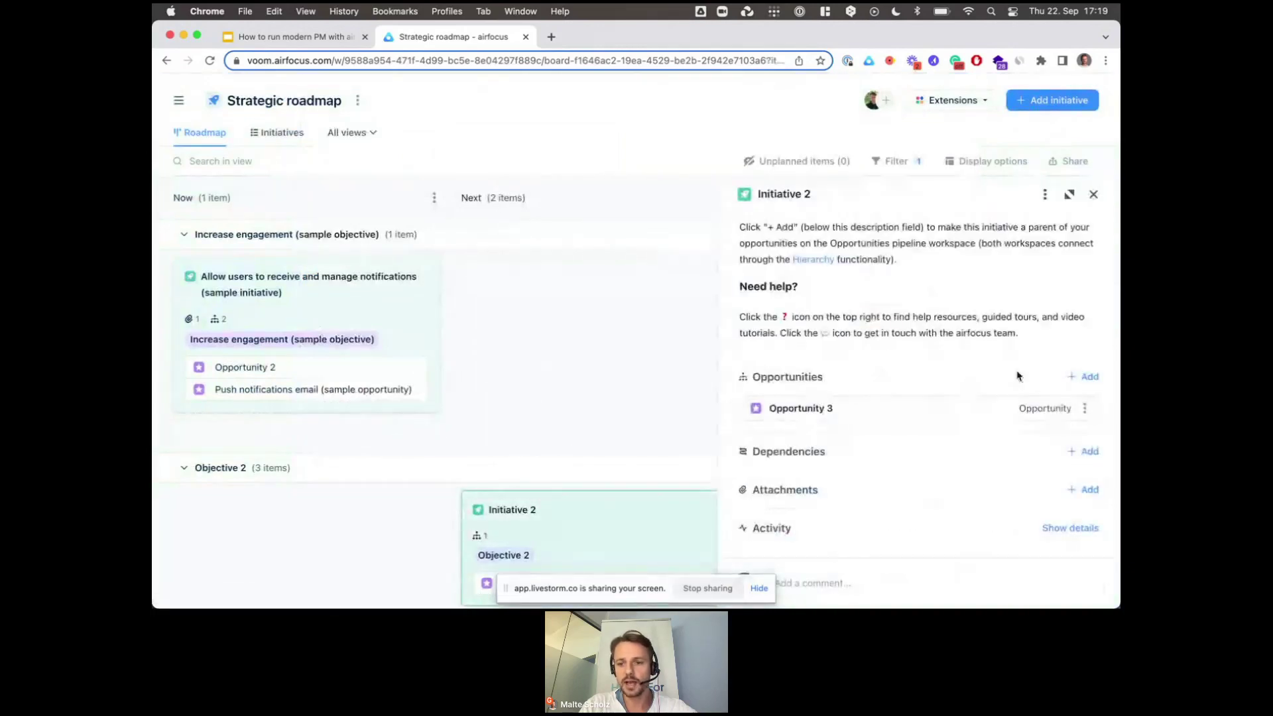
click(1087, 377)
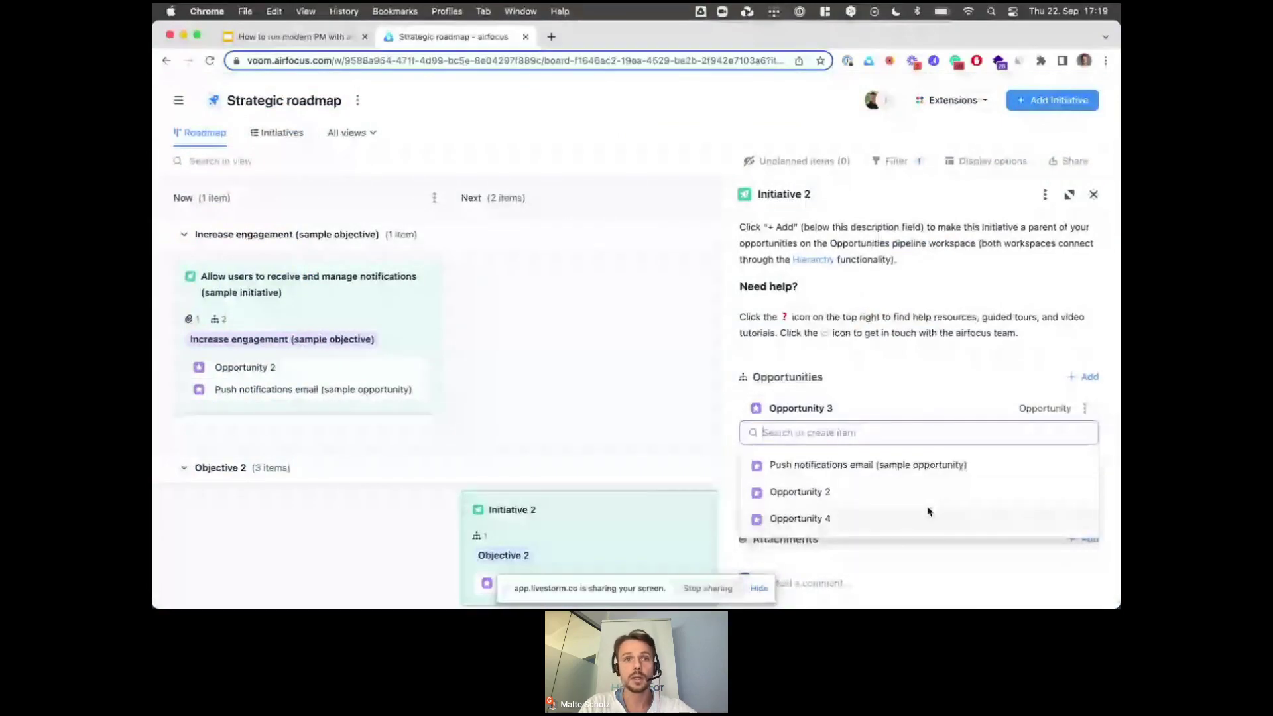
key(super+Tab)
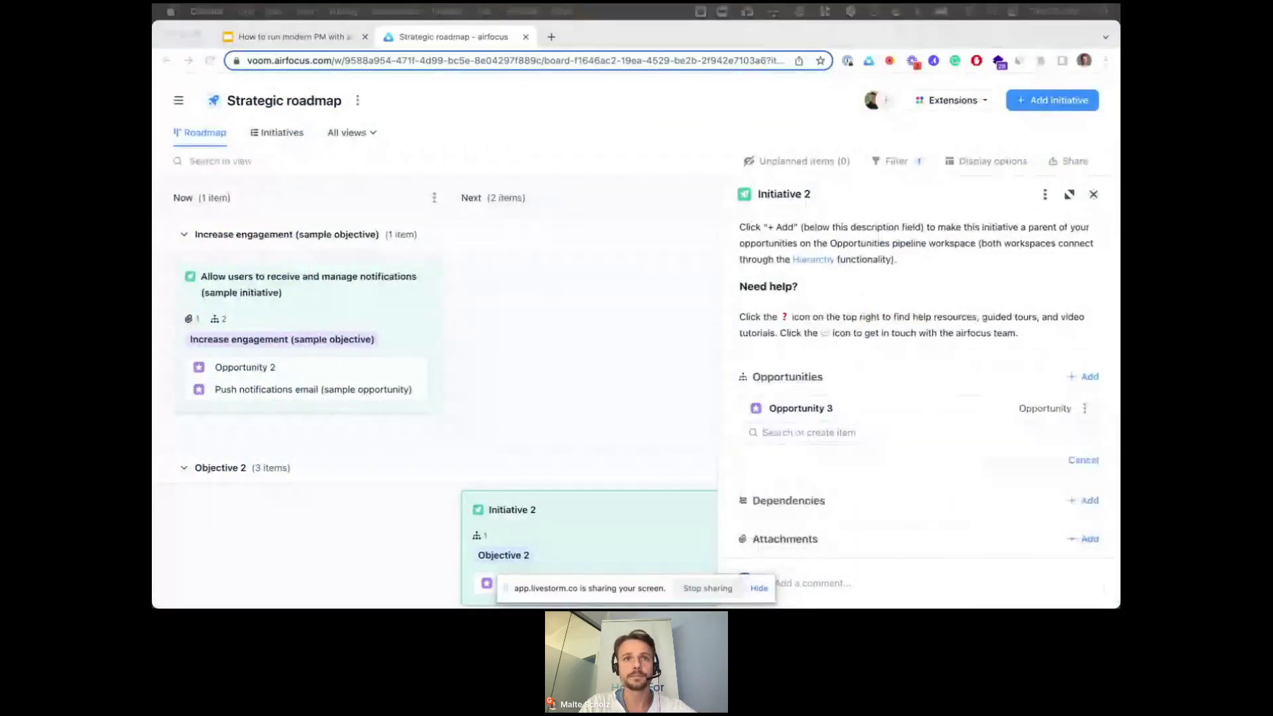
click(698, 310)
click(1093, 194)
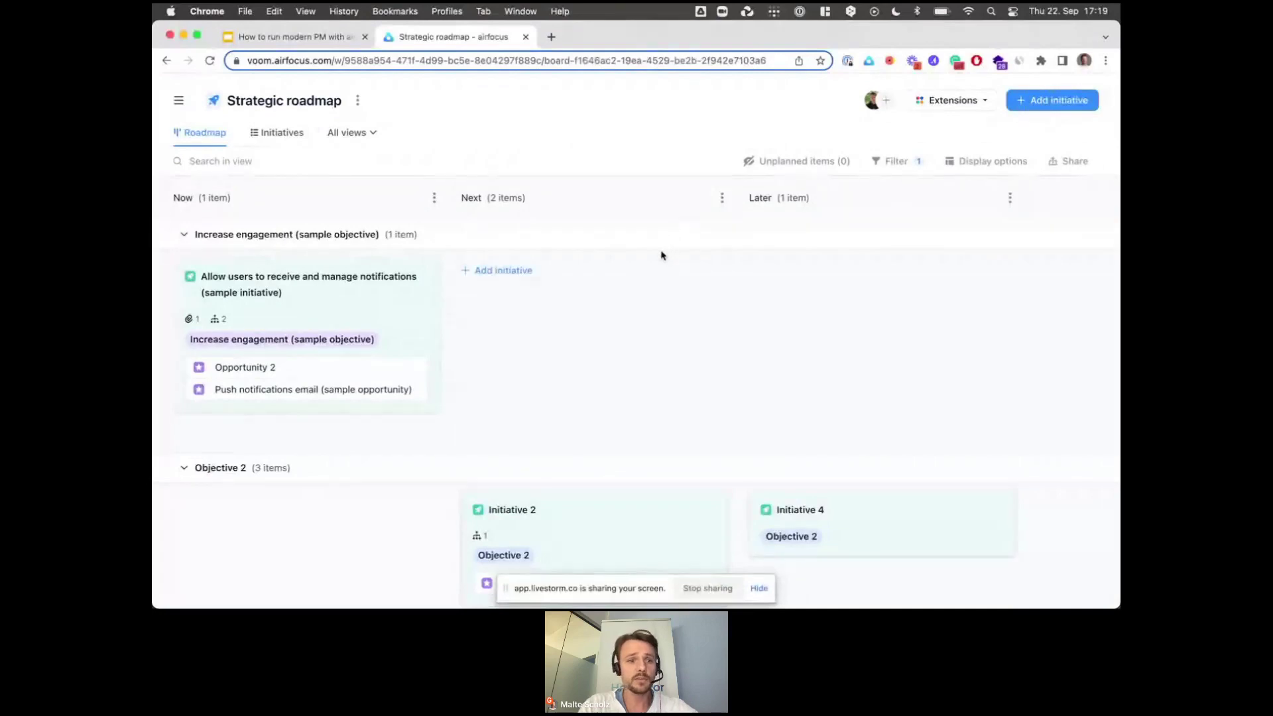
Switch to the Initiatives view and expand the sample initiative under Increase engagement to show its child opportunities
click(282, 133)
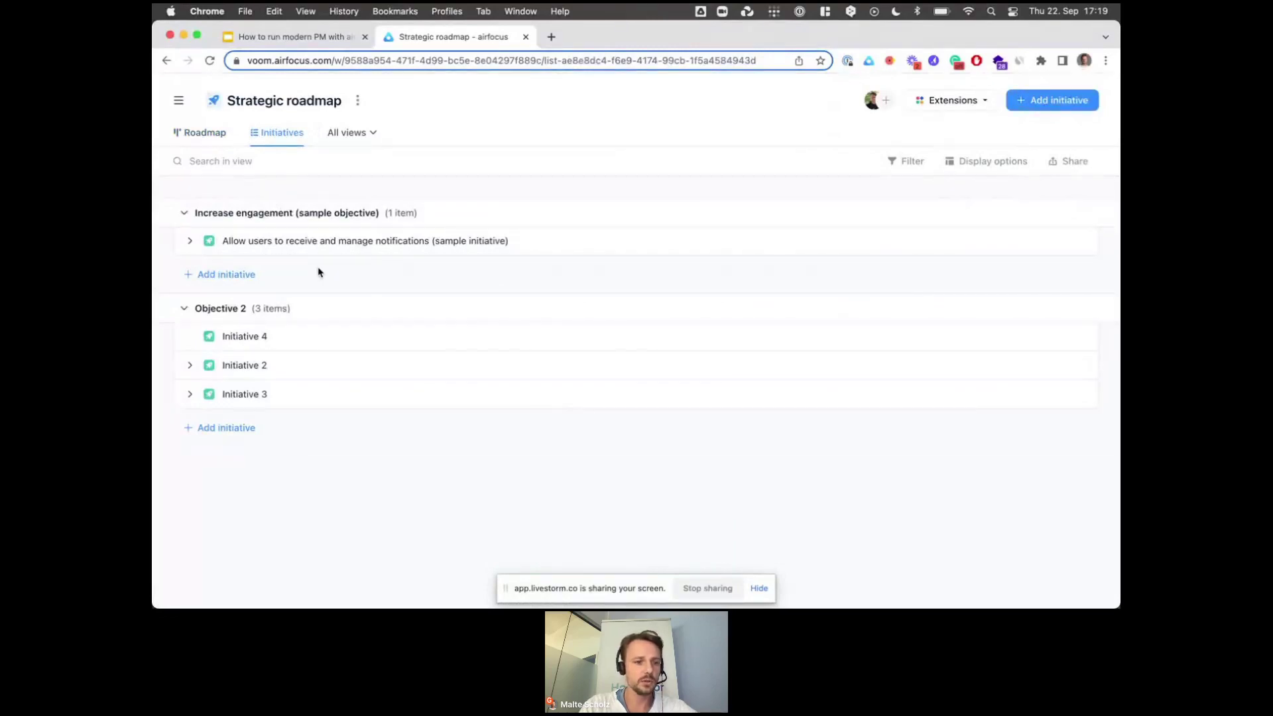
click(189, 242)
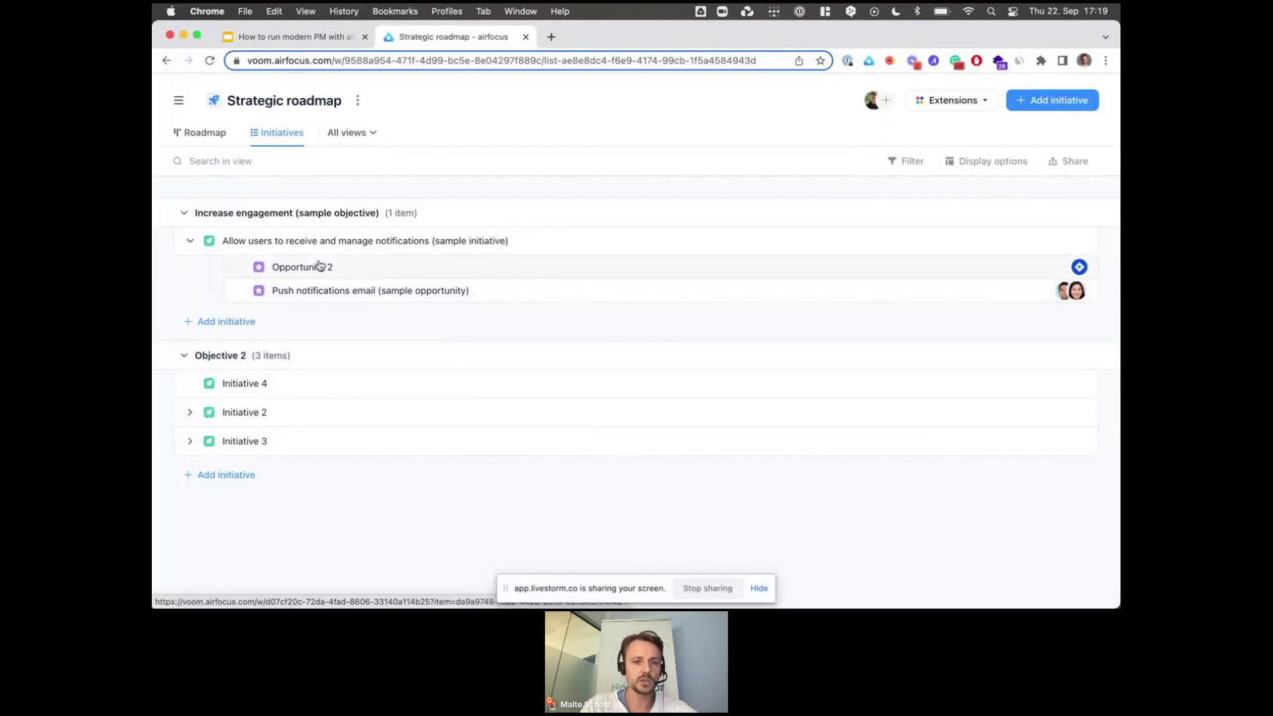
Start creating a new view to see the available view types, and close it without choosing one
click(372, 135)
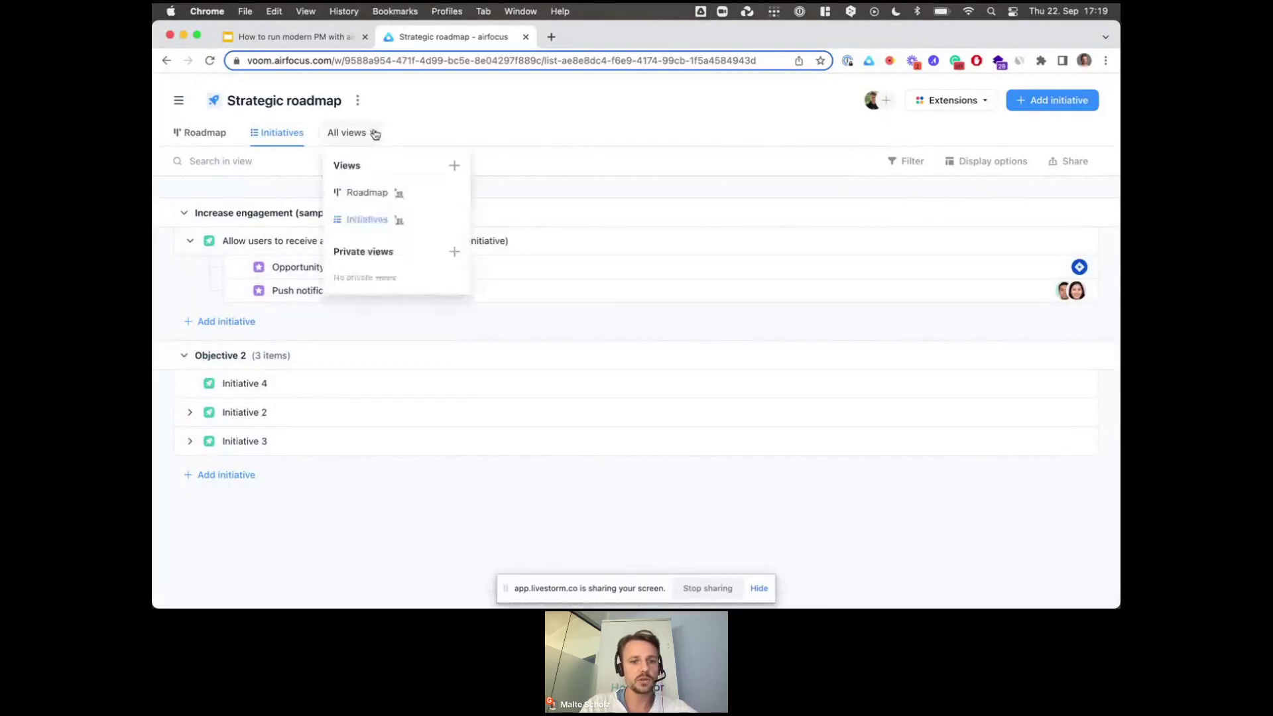
click(455, 170)
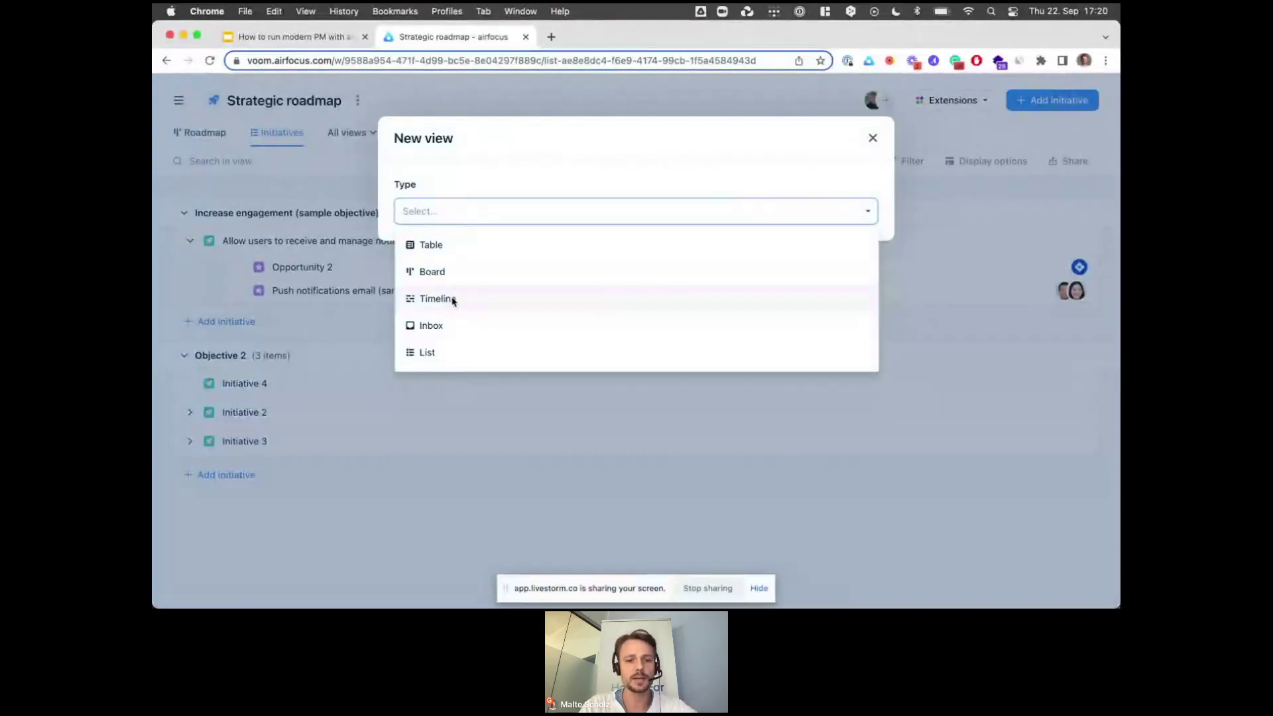
click(595, 170)
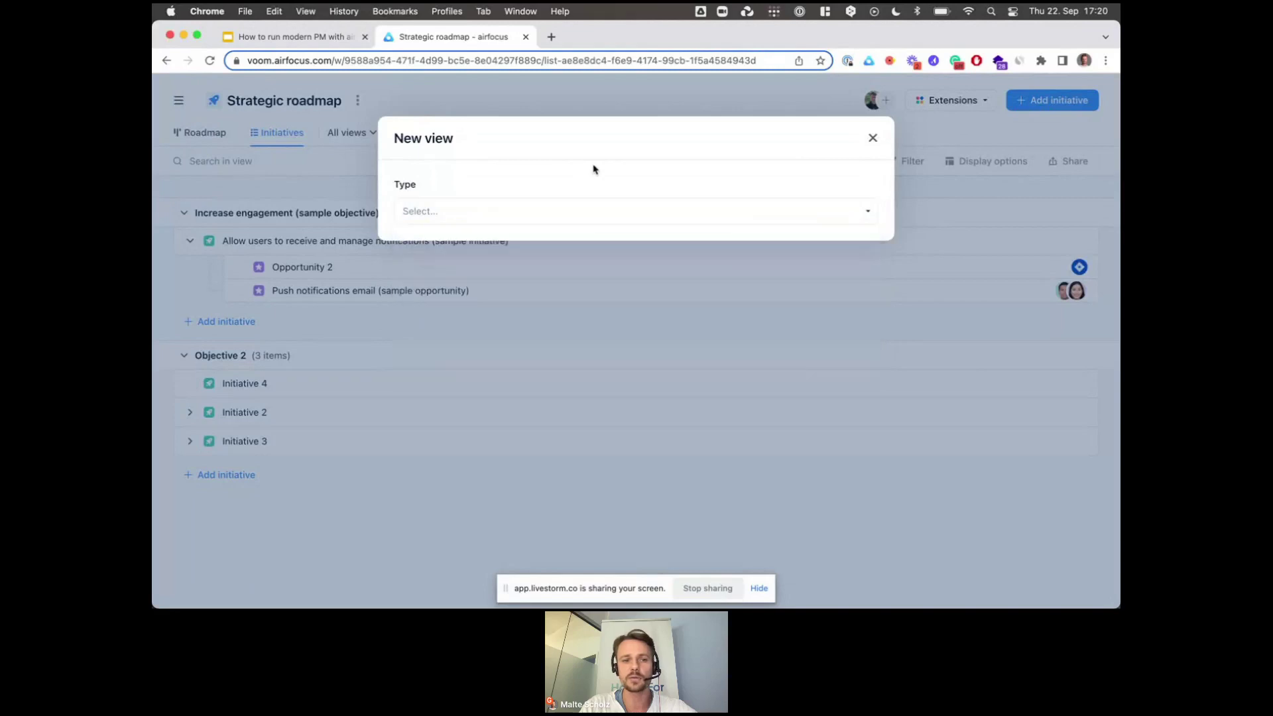
click(873, 139)
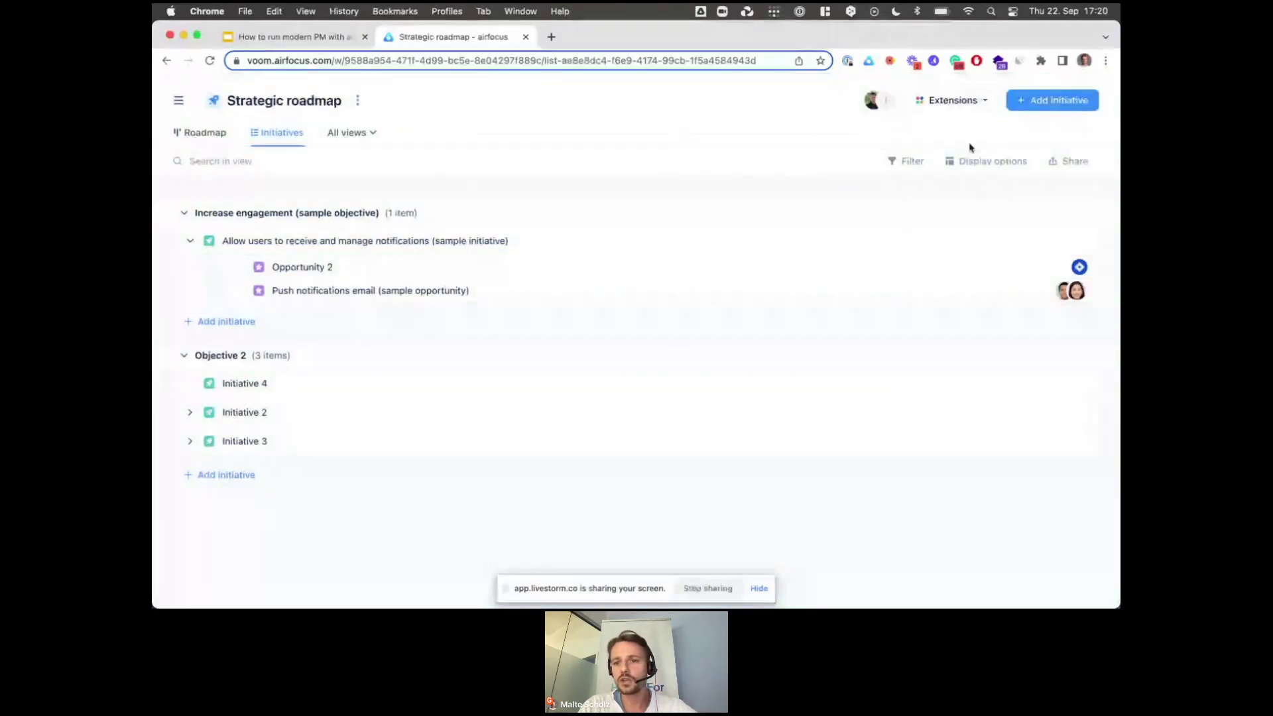
Review the Initiatives view's share-link settings and display options without creating a link or changing anything
click(1074, 163)
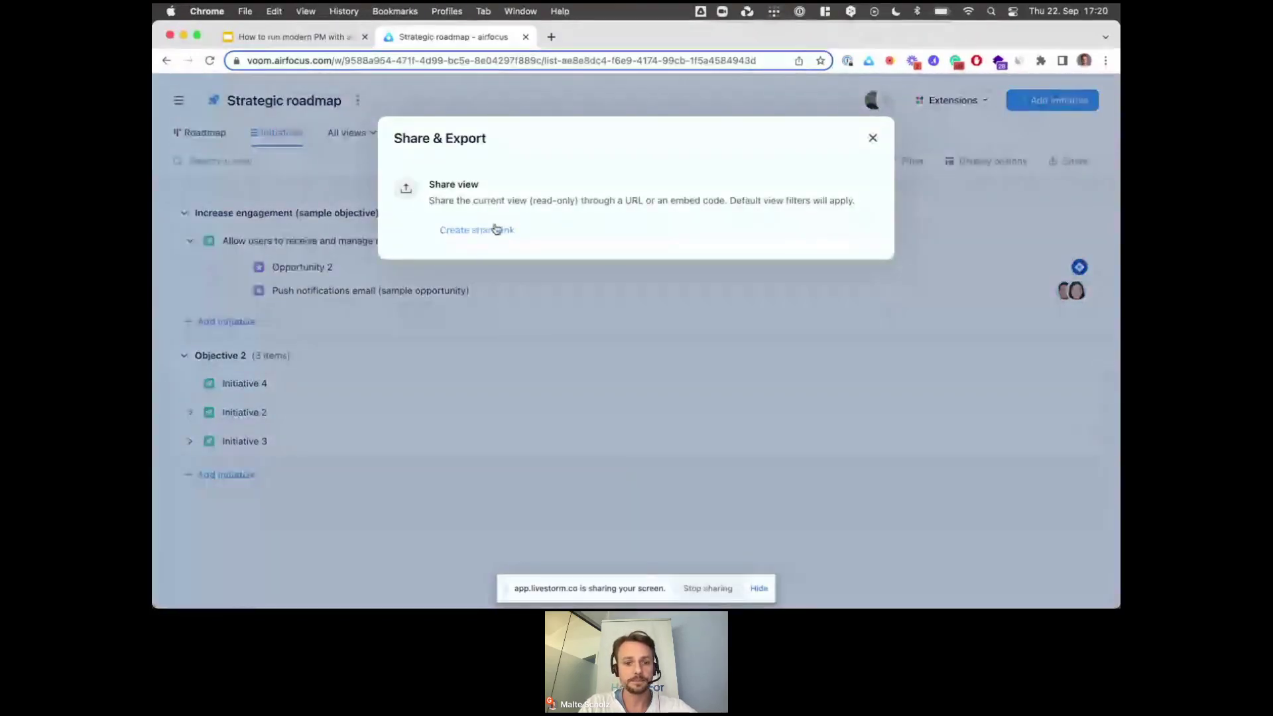
click(488, 231)
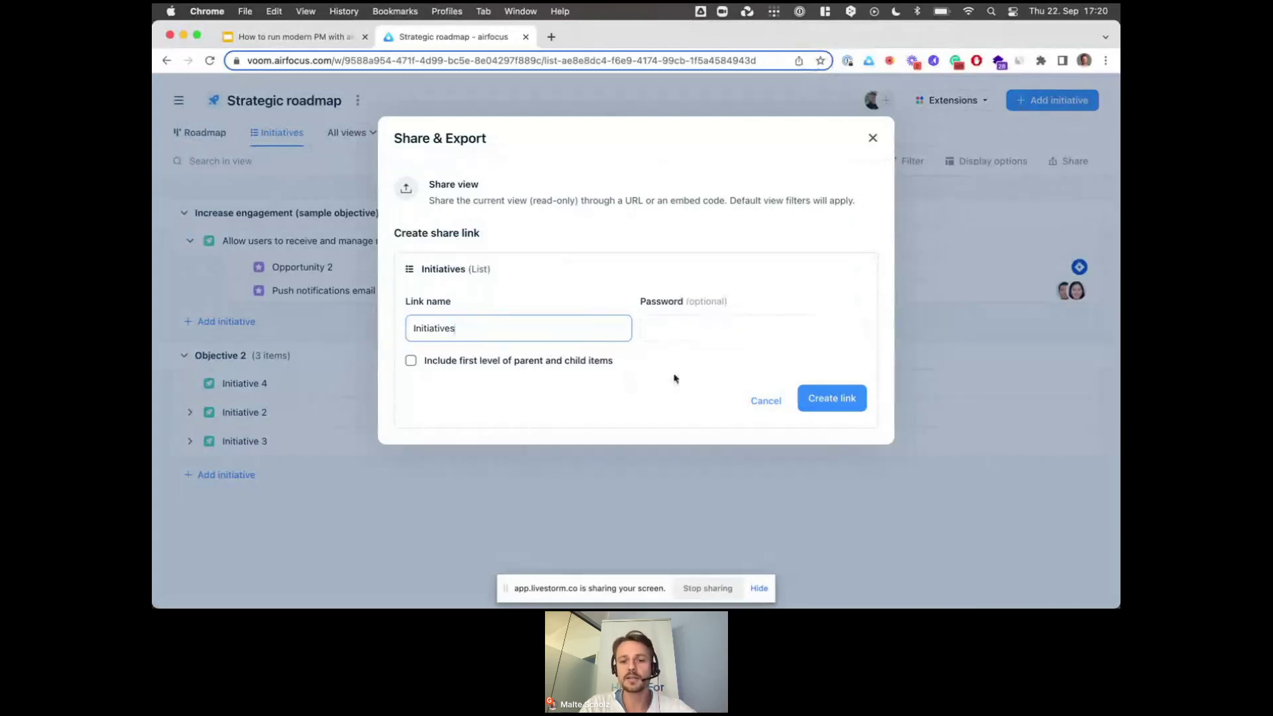
click(764, 401)
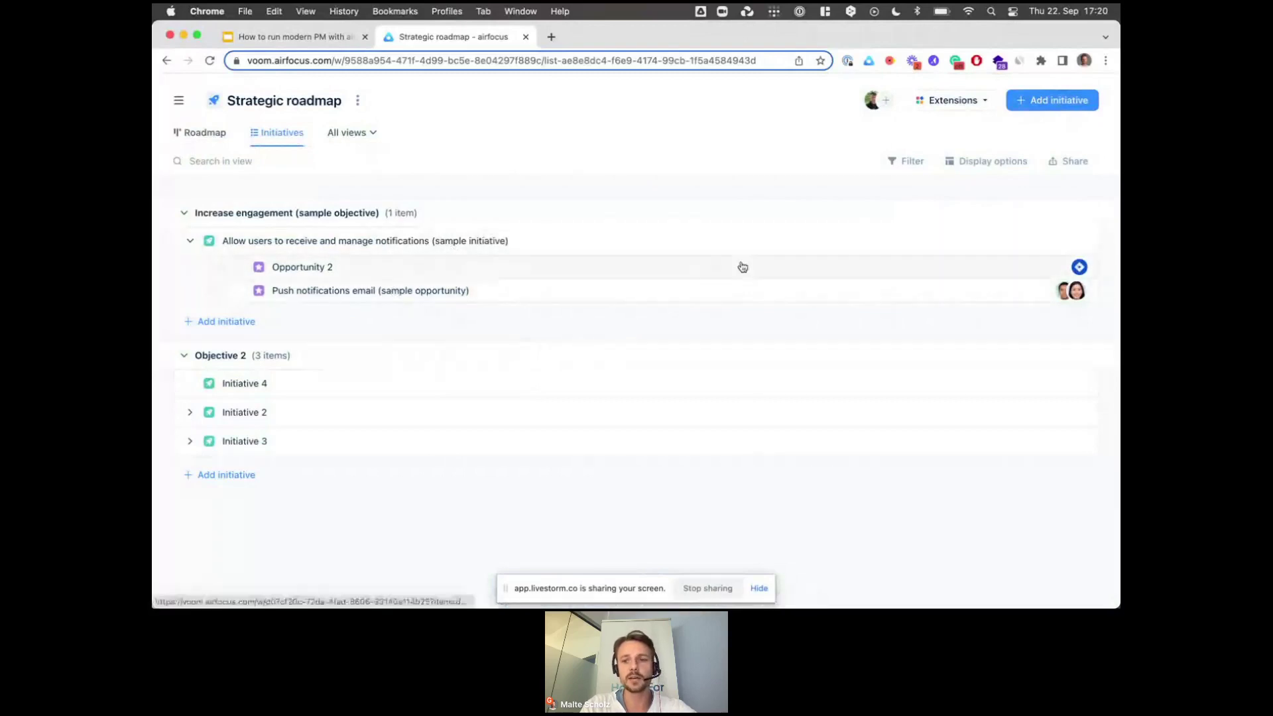
click(999, 162)
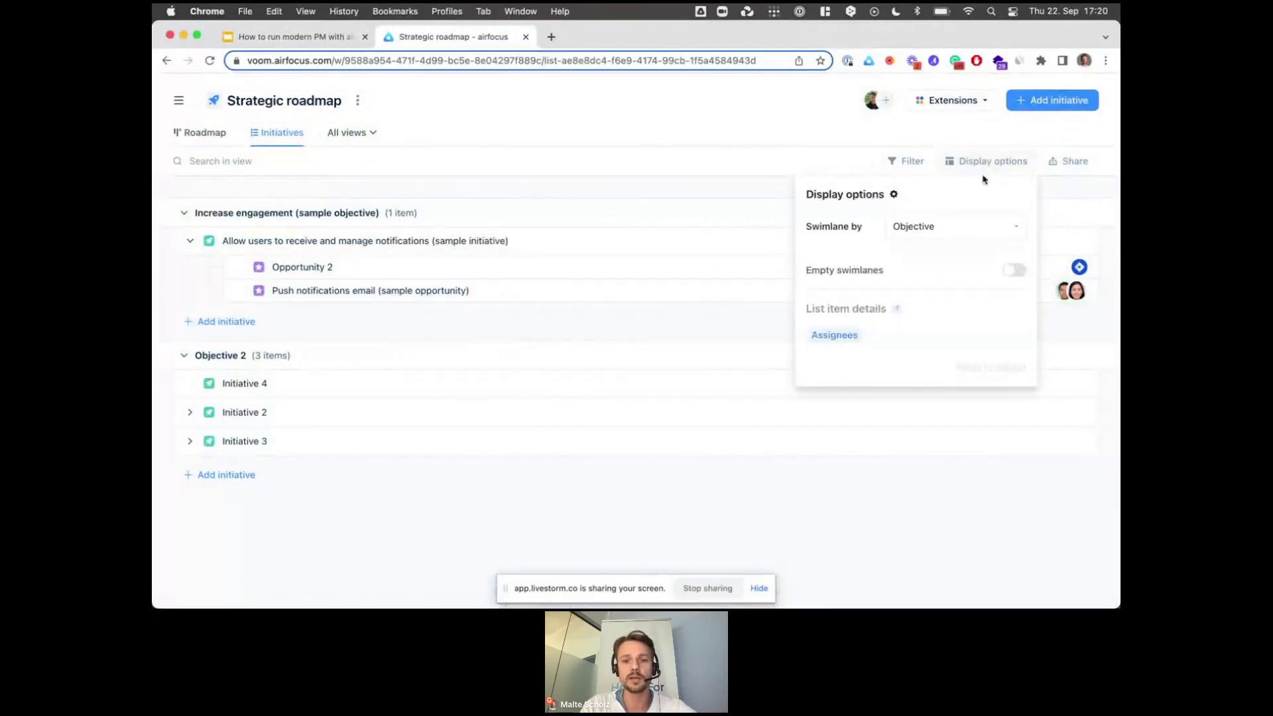
click(732, 177)
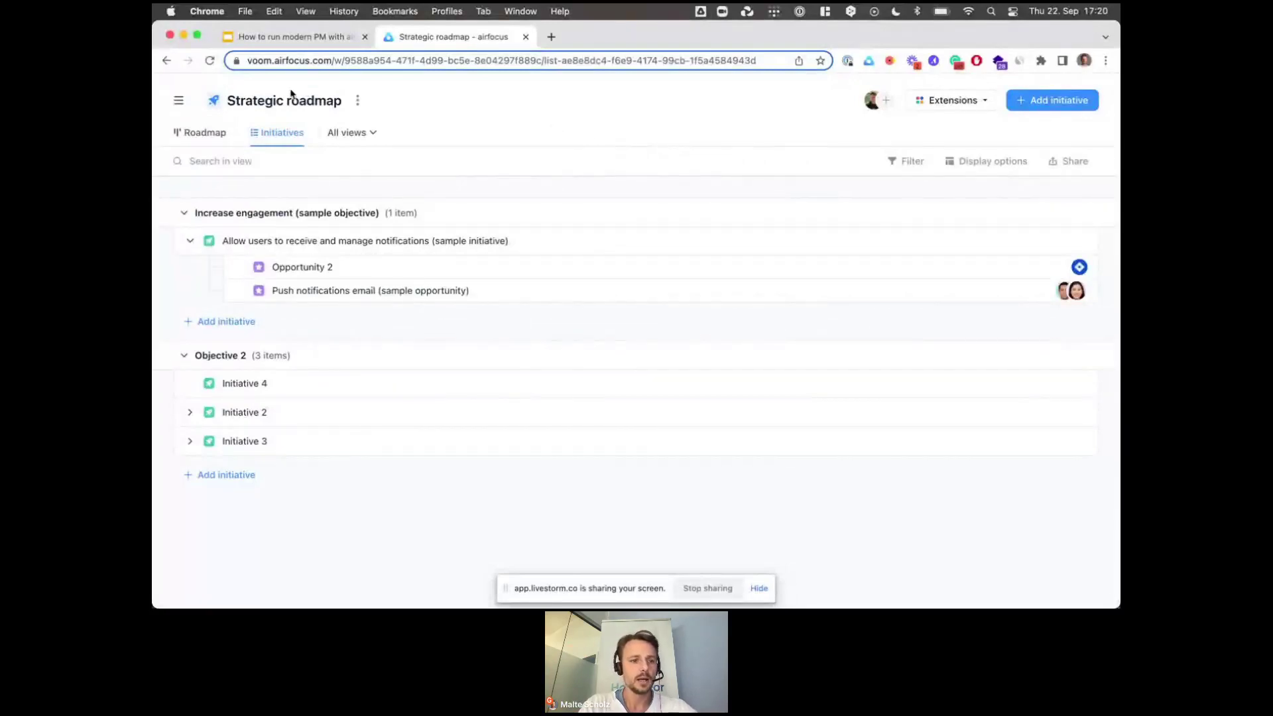
Switch to the Opportunity pipeline workspace and view the image attached to the Push notifications email sample opportunity
click(177, 100)
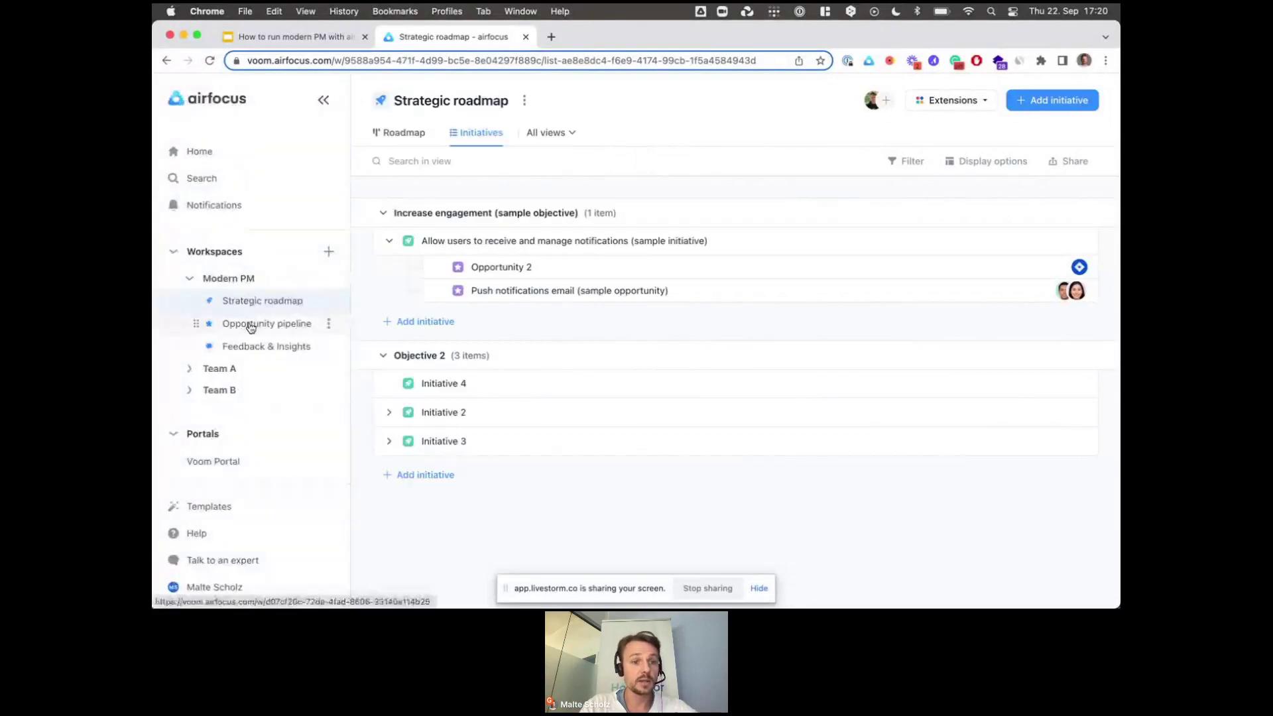
click(250, 324)
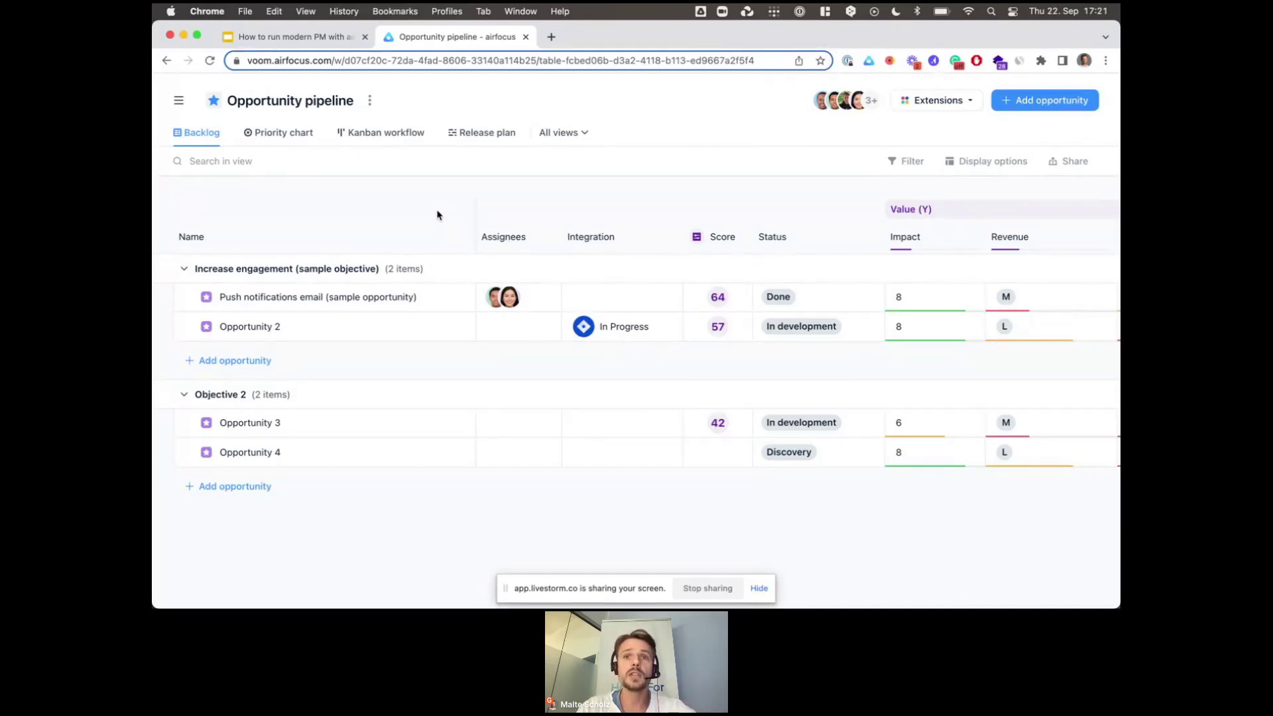
click(342, 299)
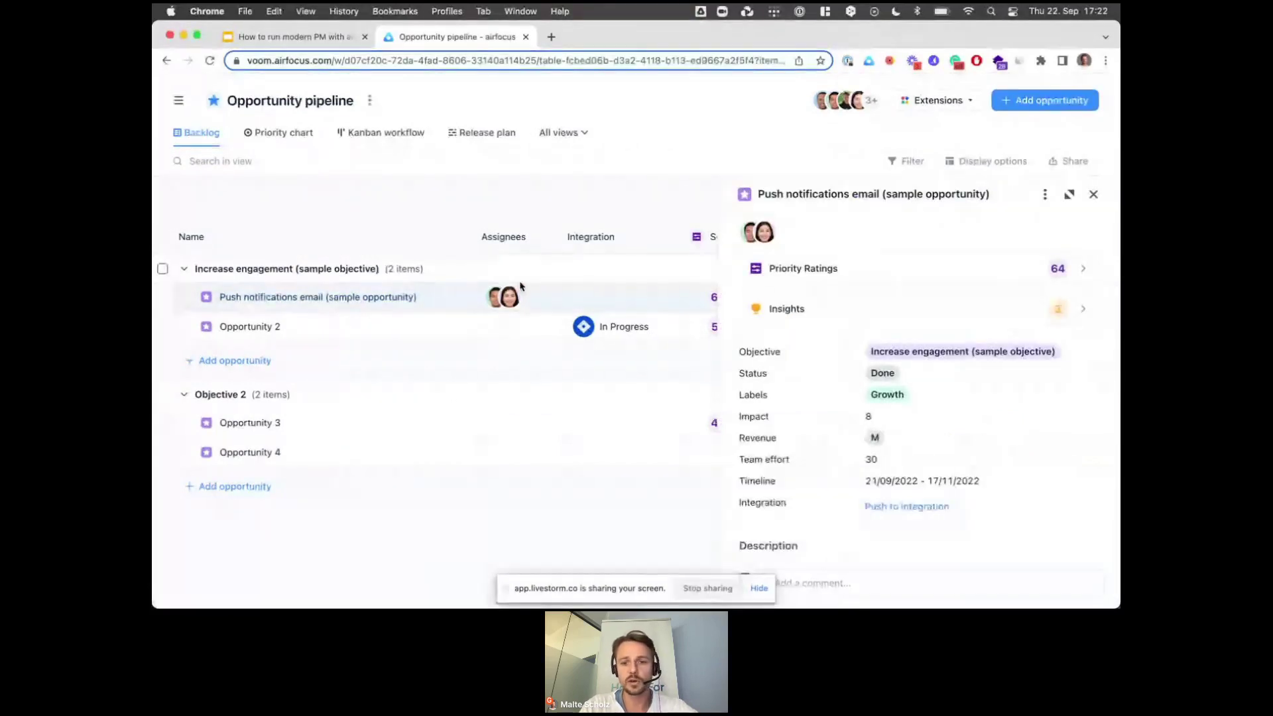
scroll(867, 472, down, 10)
scroll(867, 472, down, 3)
click(794, 428)
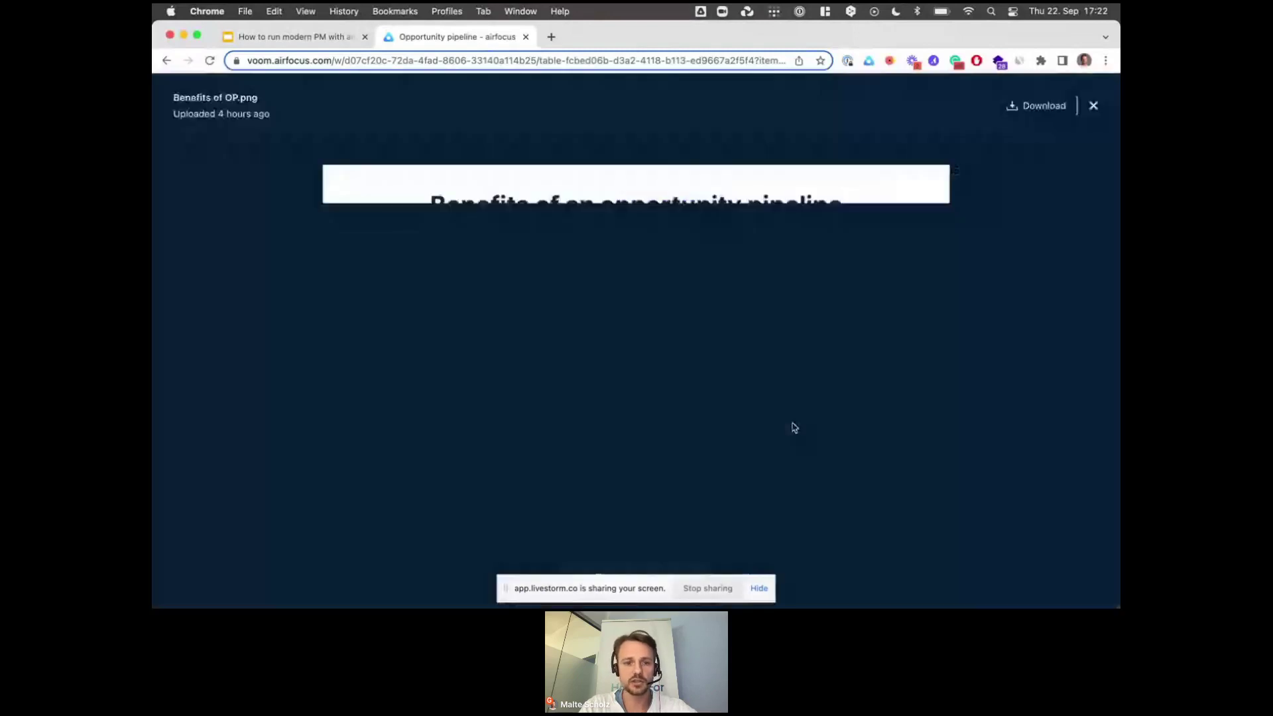
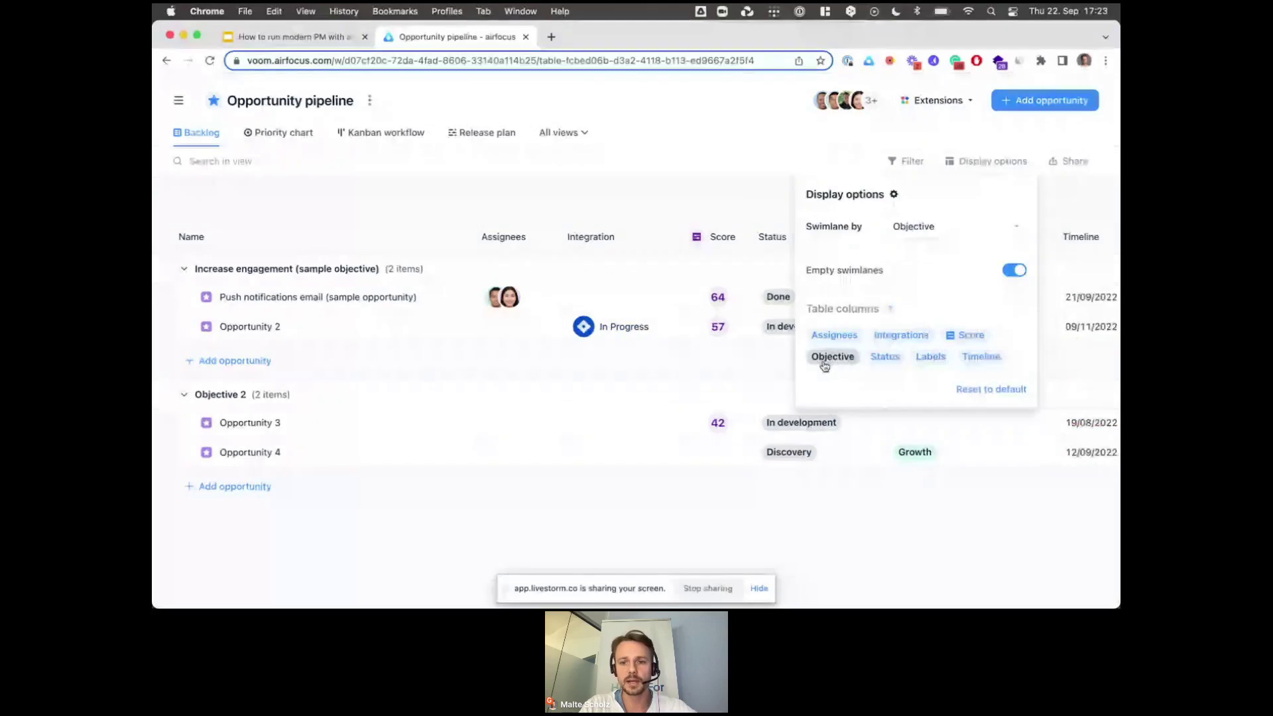
Show the Objective column in the Backlog table
click(824, 361)
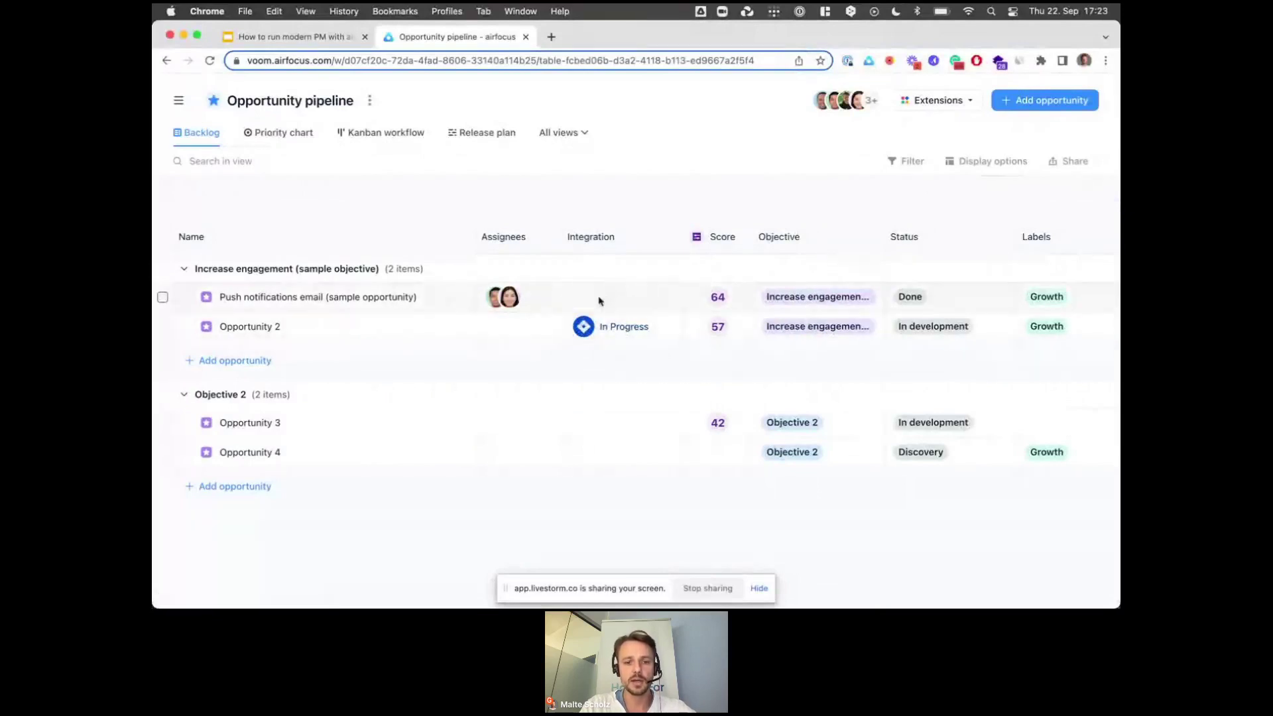
Push the Push notifications email sample opportunity to the integration as an Epic and close its details
click(401, 305)
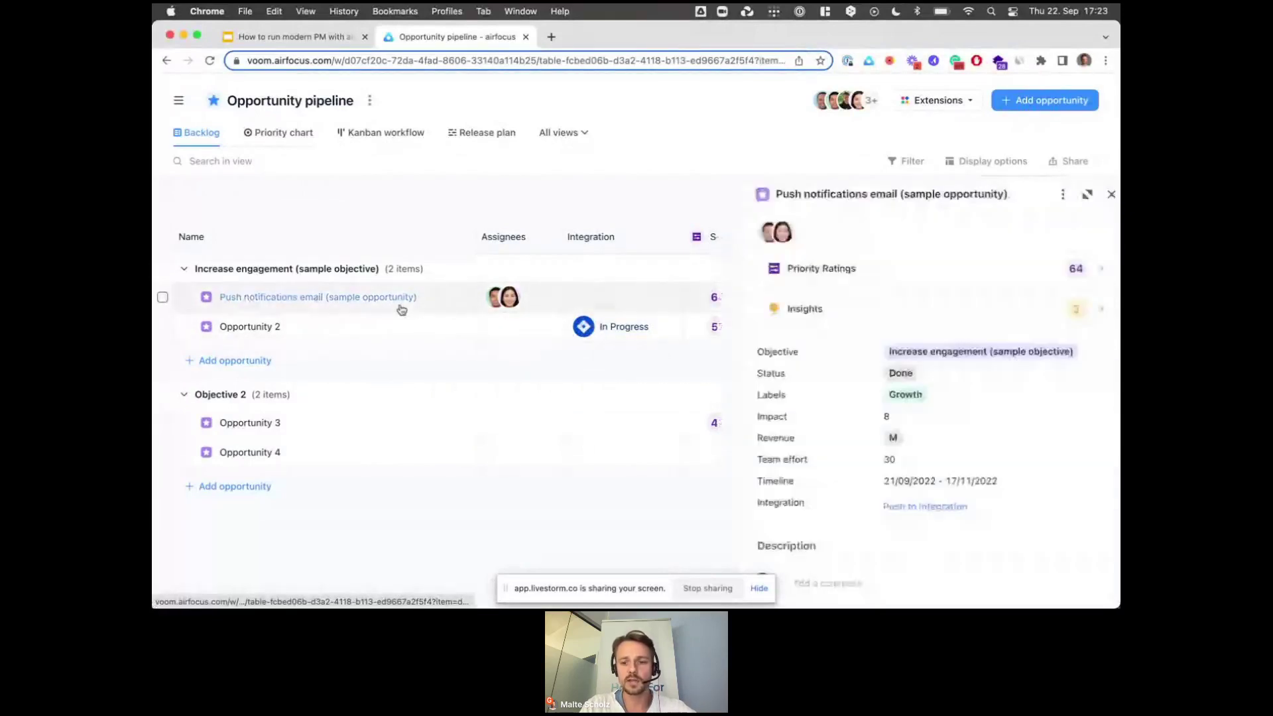
scroll(948, 397, down, 5)
scroll(948, 398, up, 2)
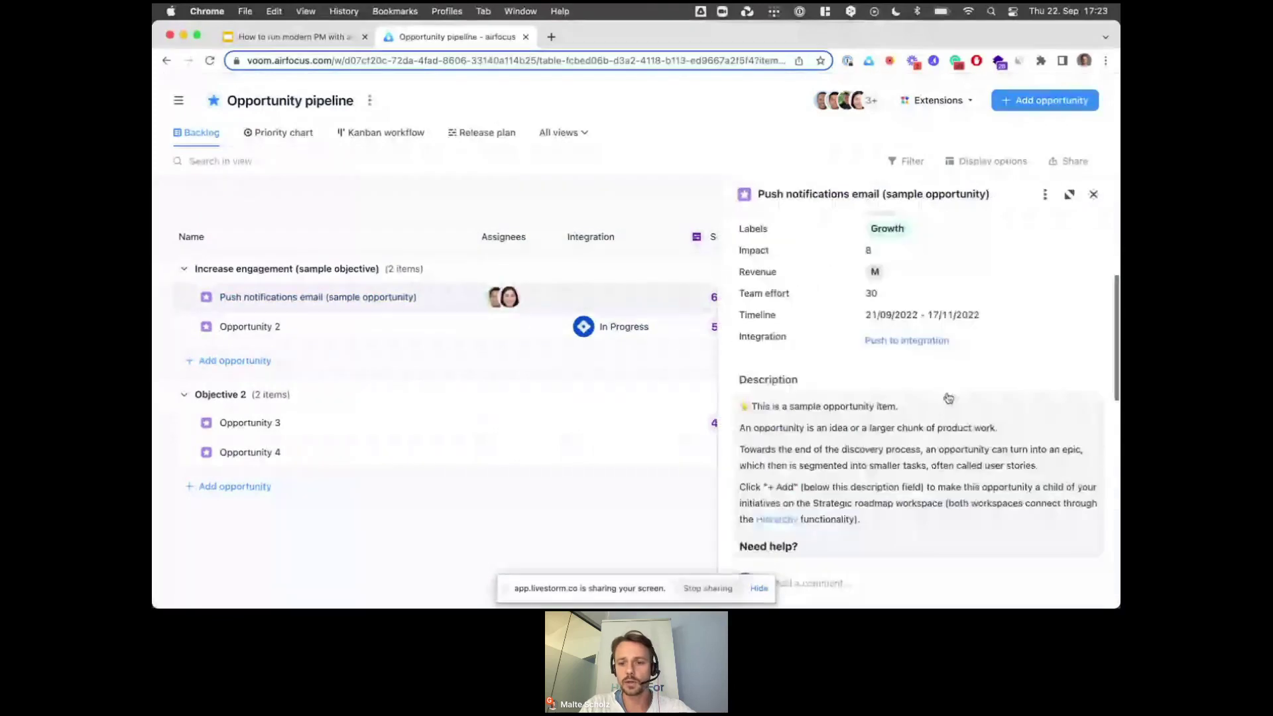
scroll(948, 397, up, 2)
click(935, 429)
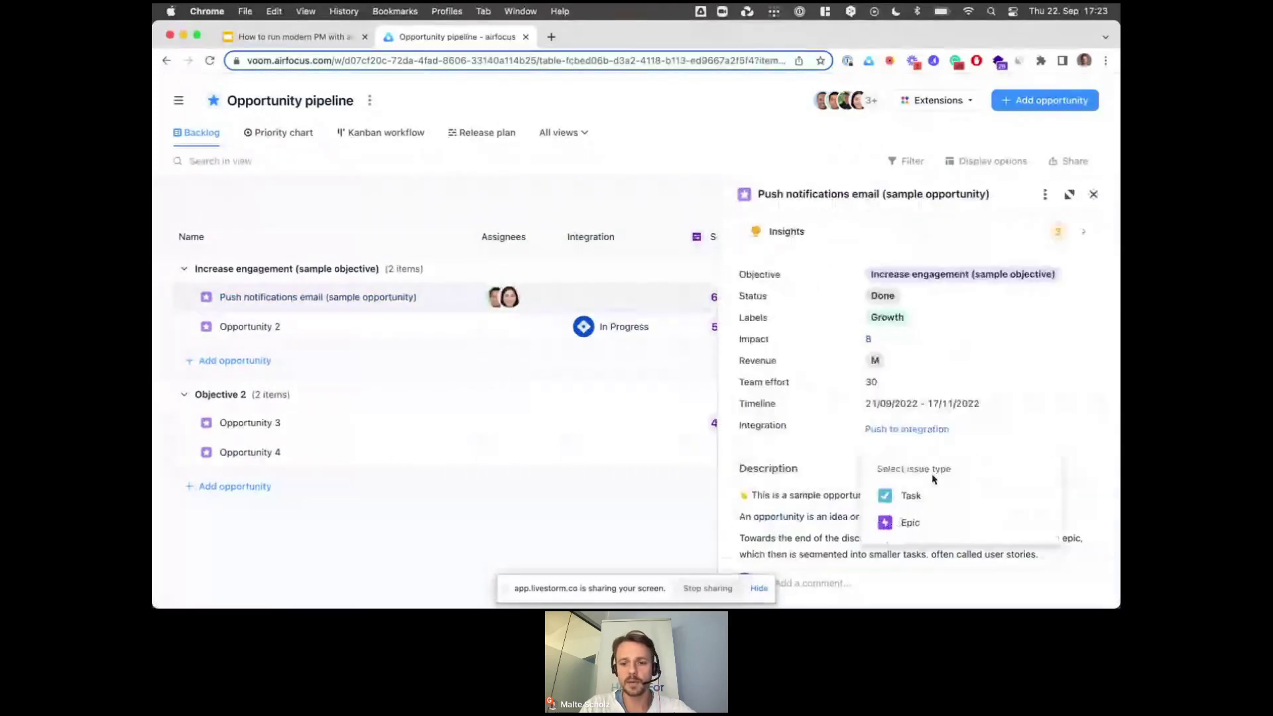
click(909, 523)
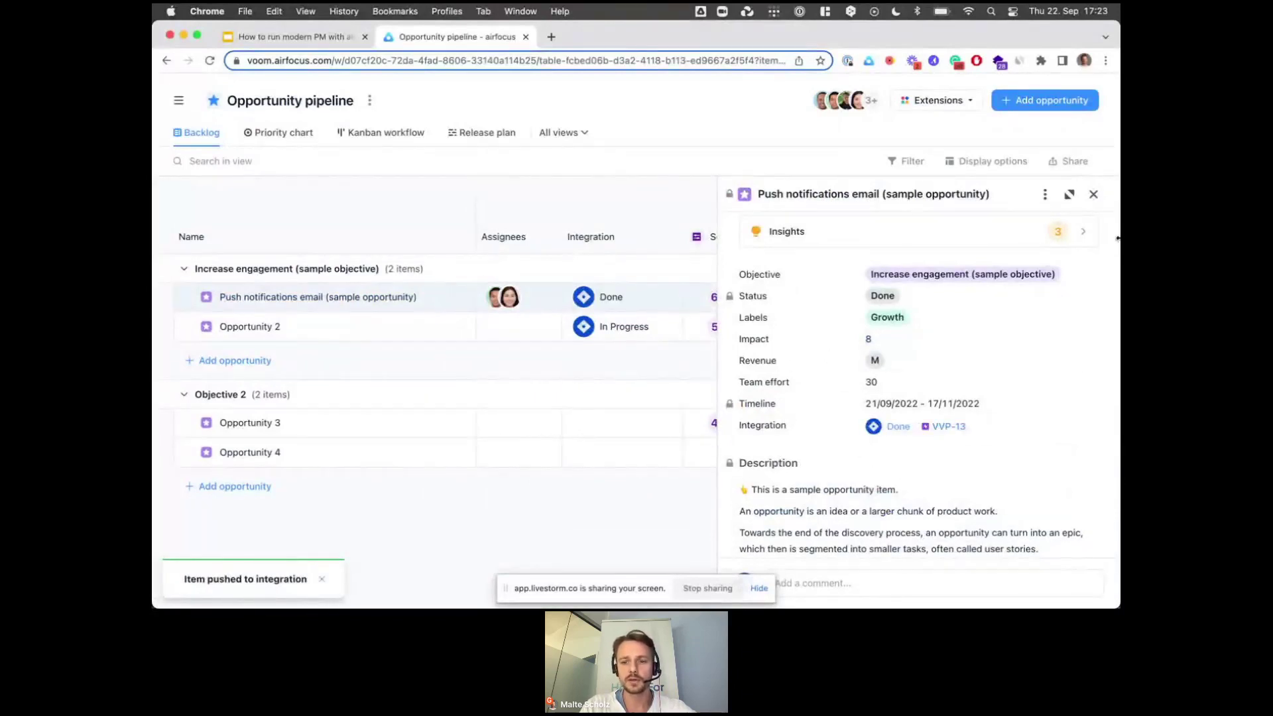
click(1094, 194)
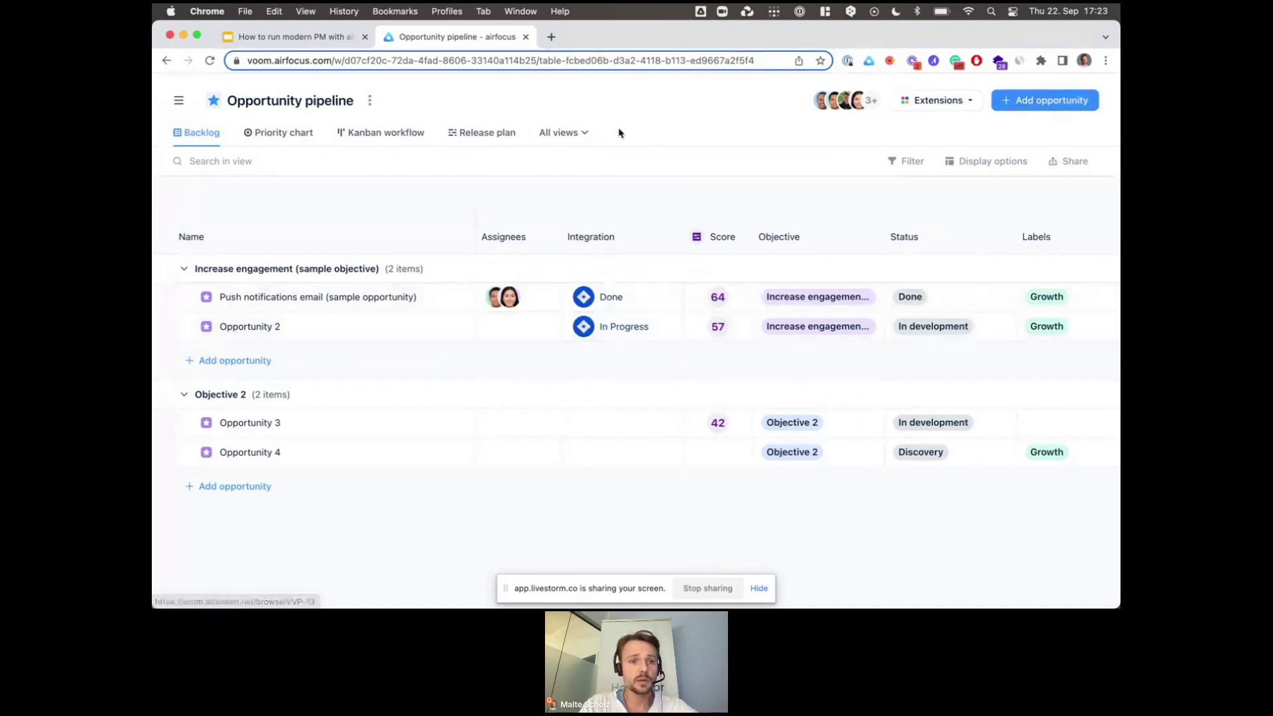
Review the Opportunity pipeline workspace's hierarchy settings for parent and child workspaces and close them without changes
click(368, 101)
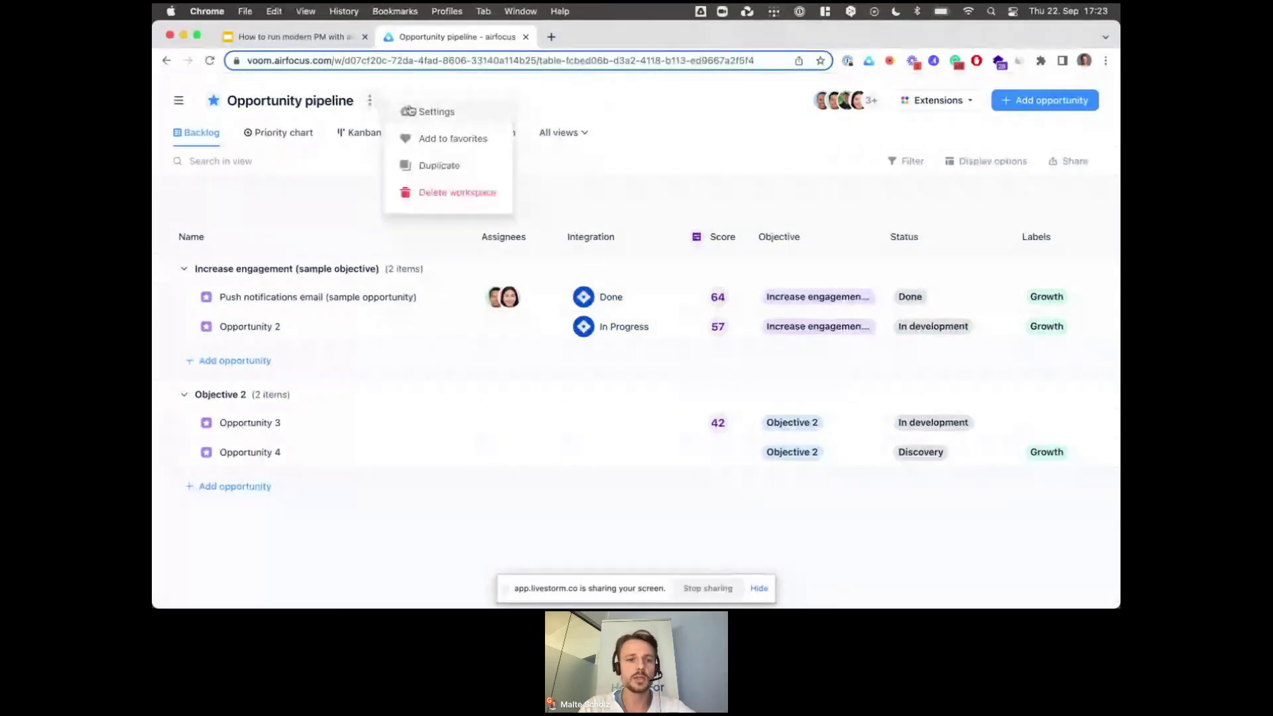
click(432, 112)
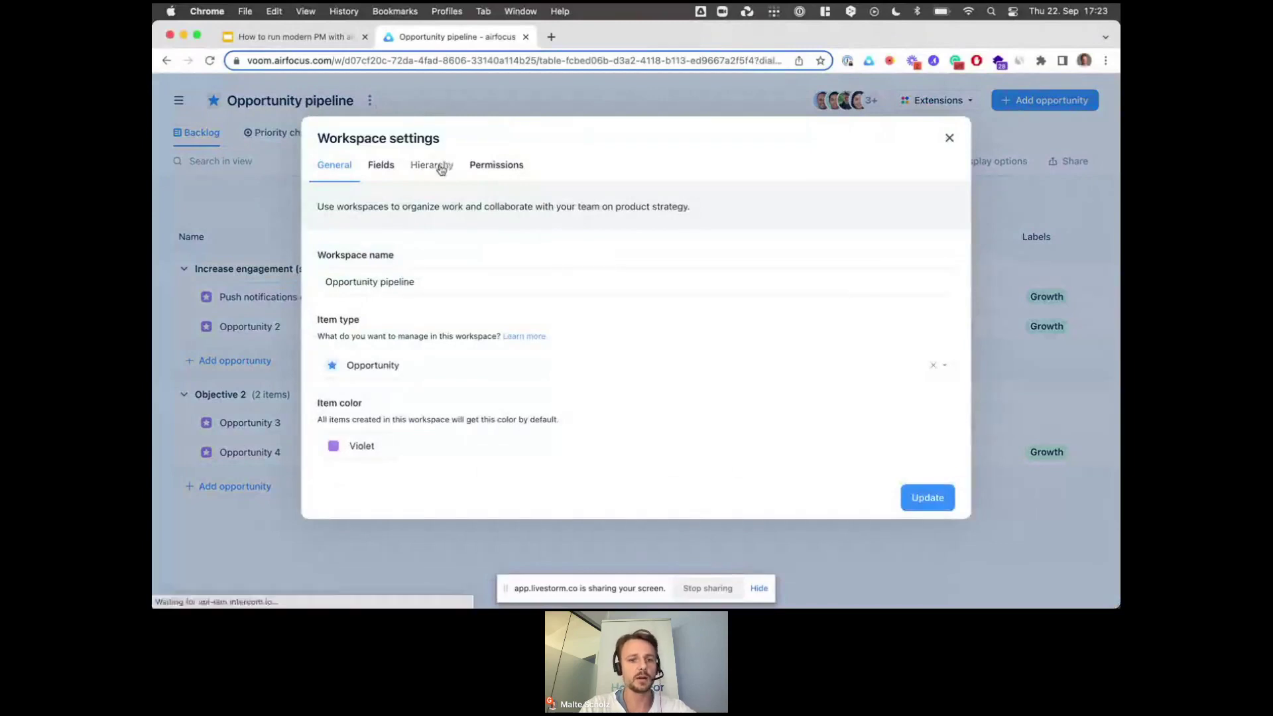
click(441, 166)
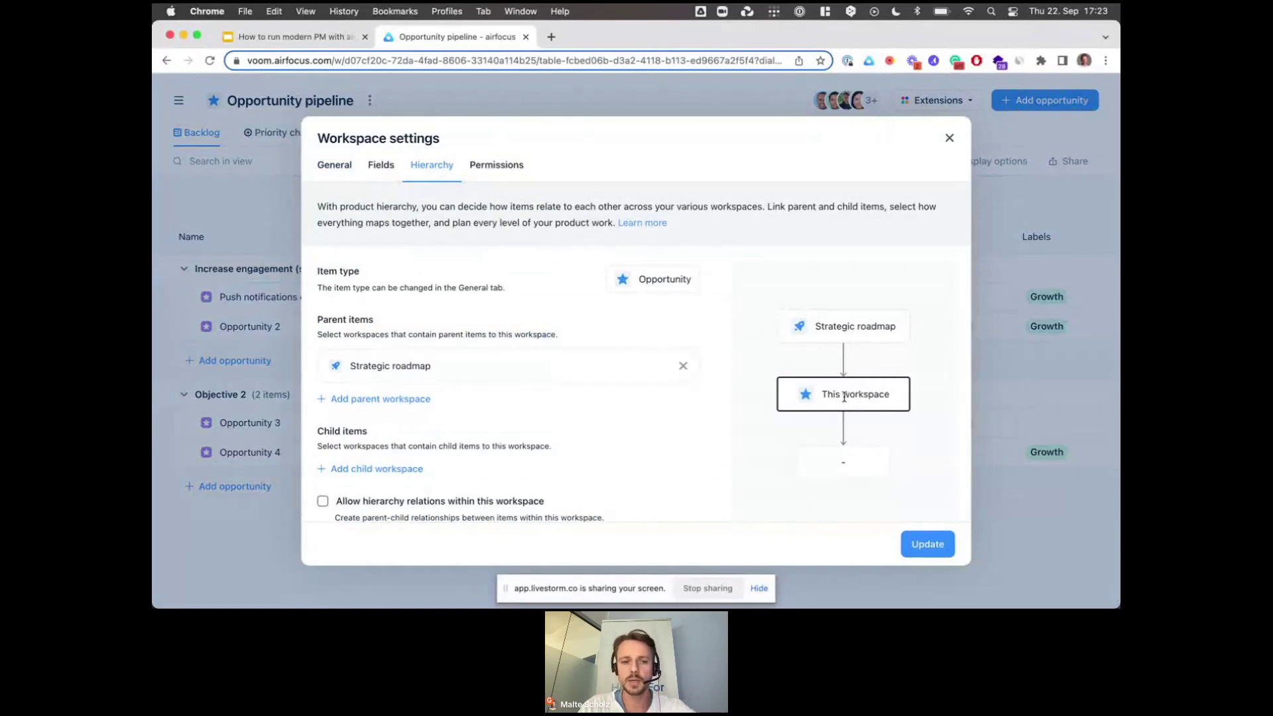
click(950, 136)
Open Opportunity 3, review its linked initiatives and dependencies, and close it
click(295, 421)
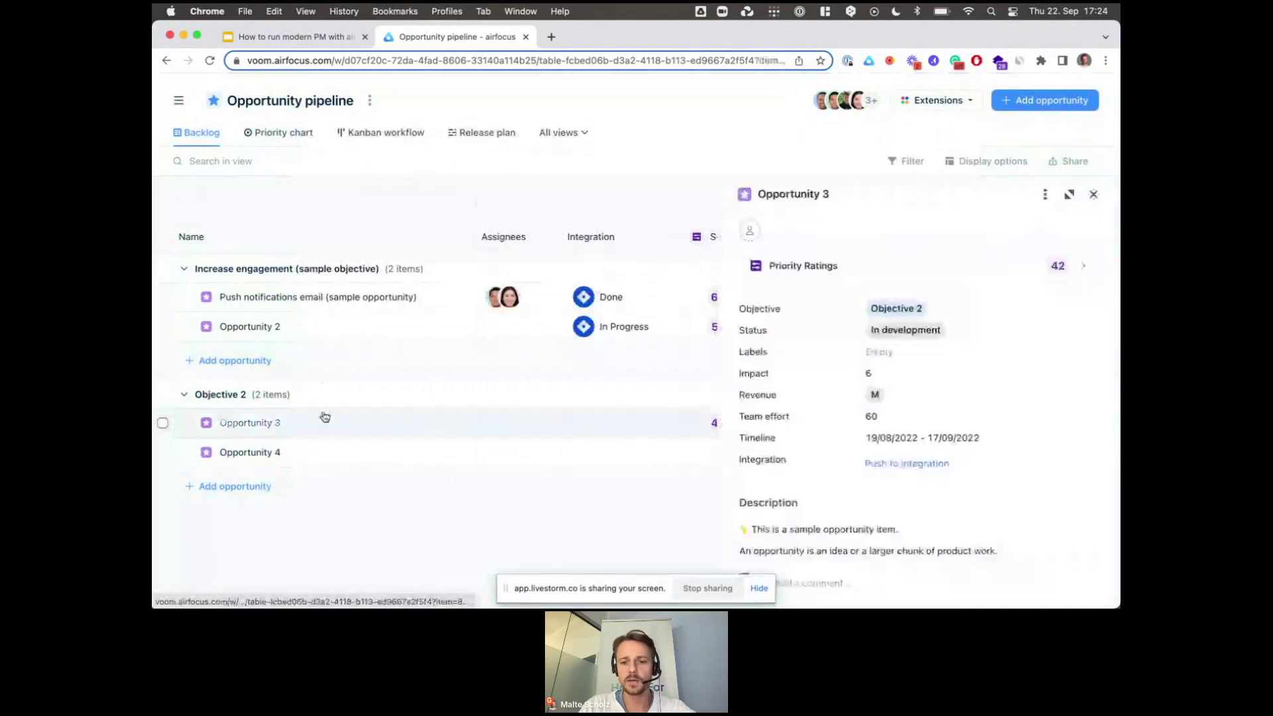
scroll(902, 379, down, 3)
scroll(901, 380, down, 3)
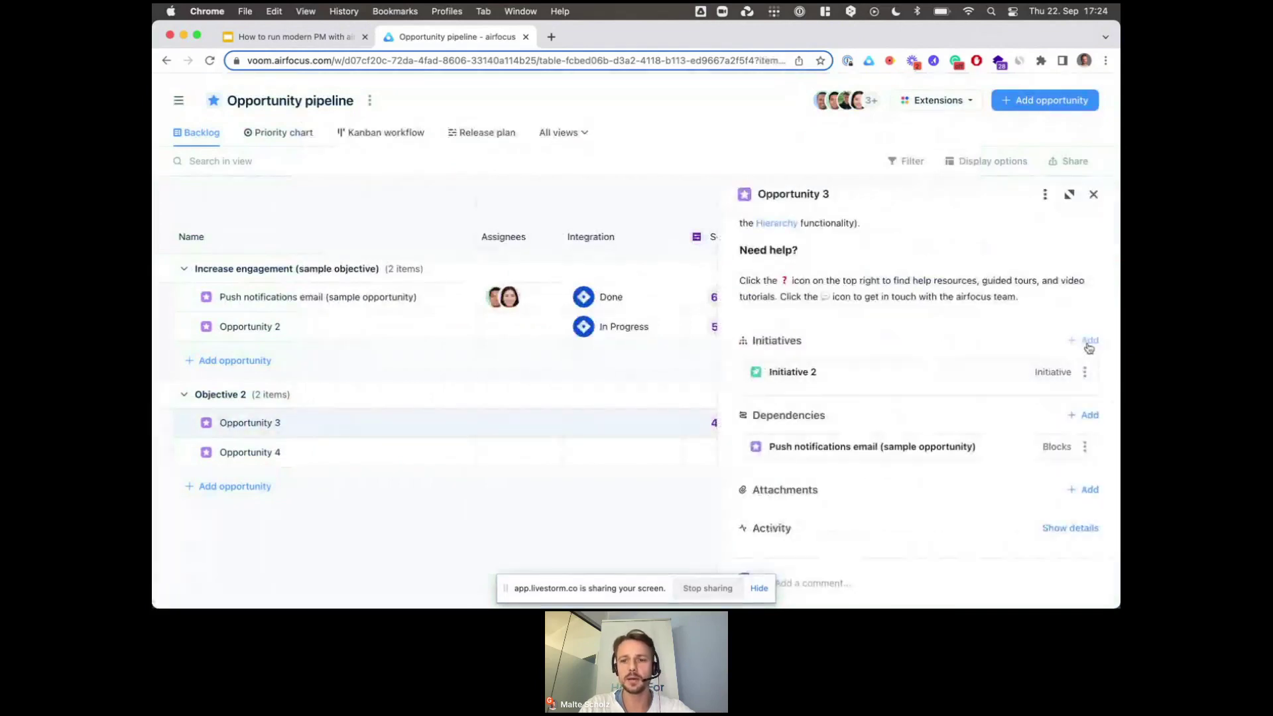
click(1093, 194)
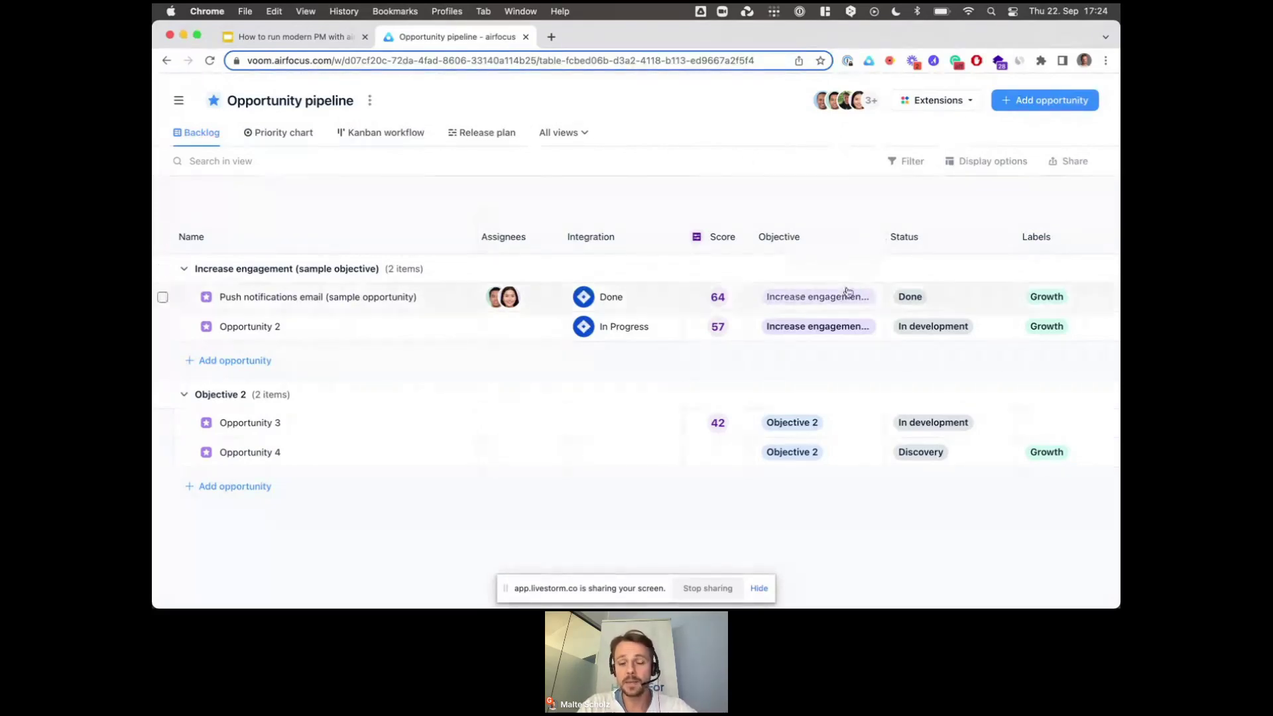
Review the backlog's value and effort columns and the Priority Ratings weights, expanding the Value (Y) criteria, and close the ratings without changes
scroll(848, 293, right, 5)
scroll(848, 292, right, 5)
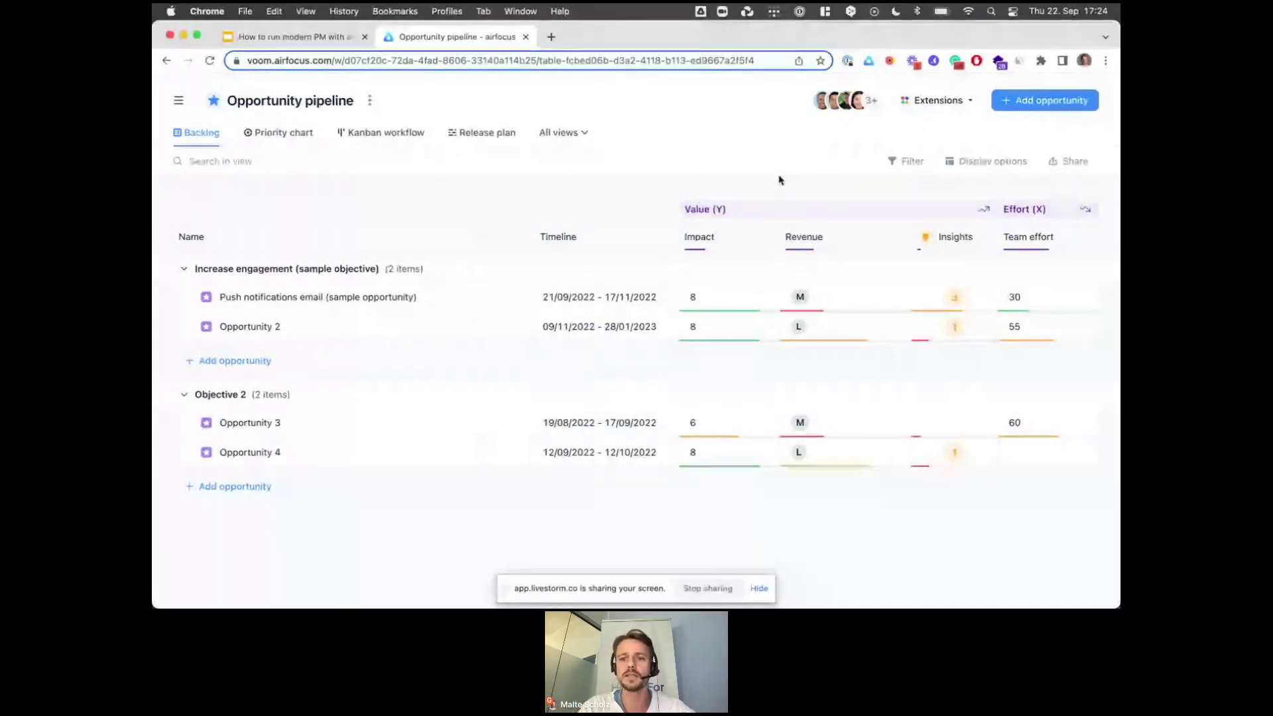
click(934, 103)
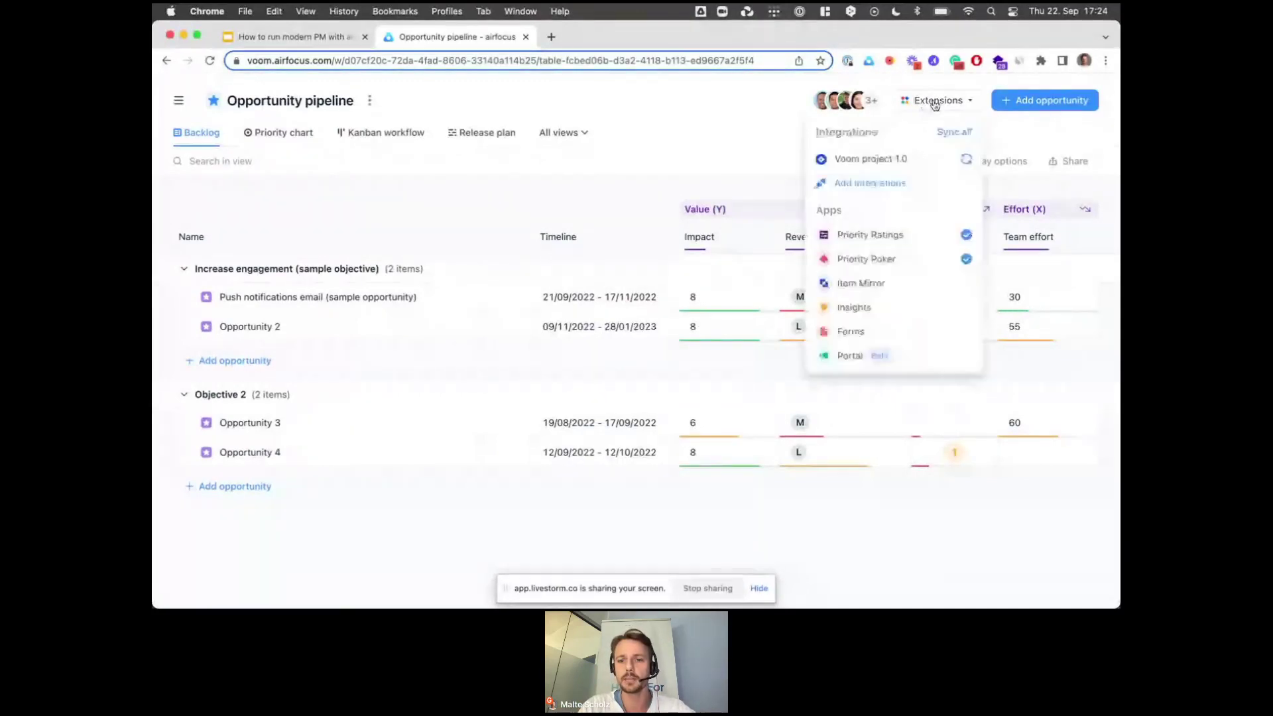
click(897, 236)
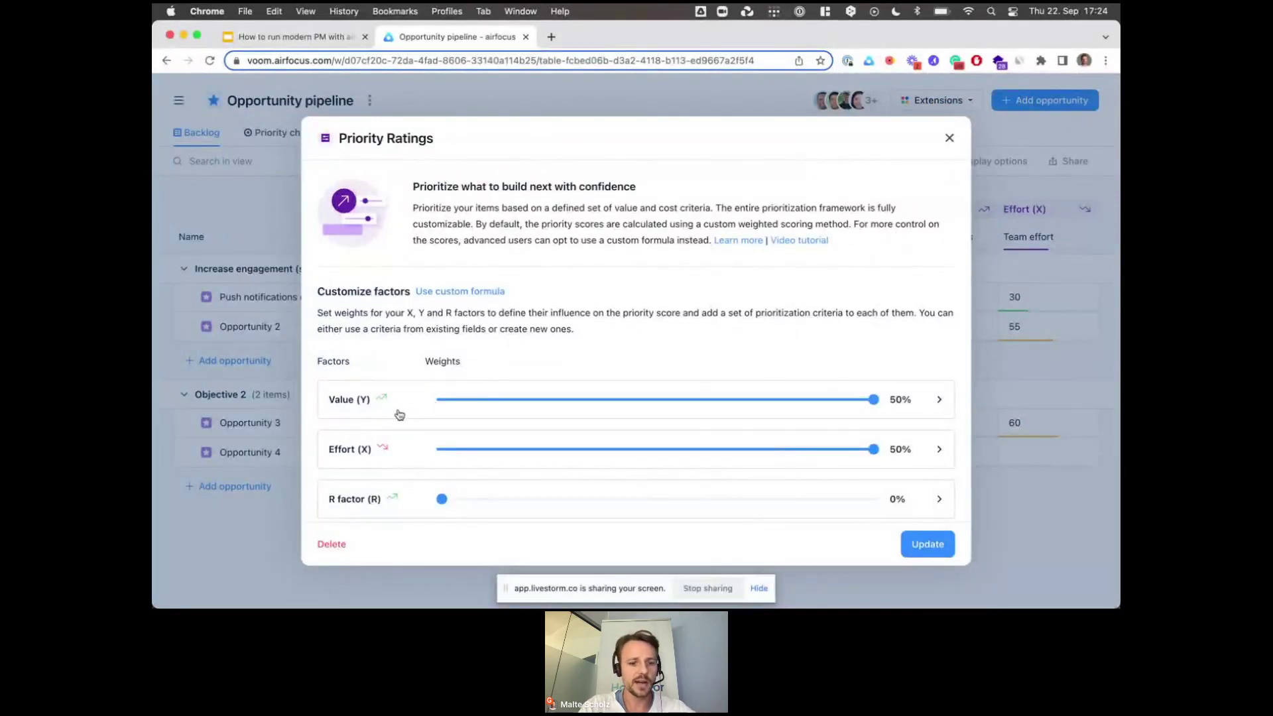
scroll(399, 414, down, 1)
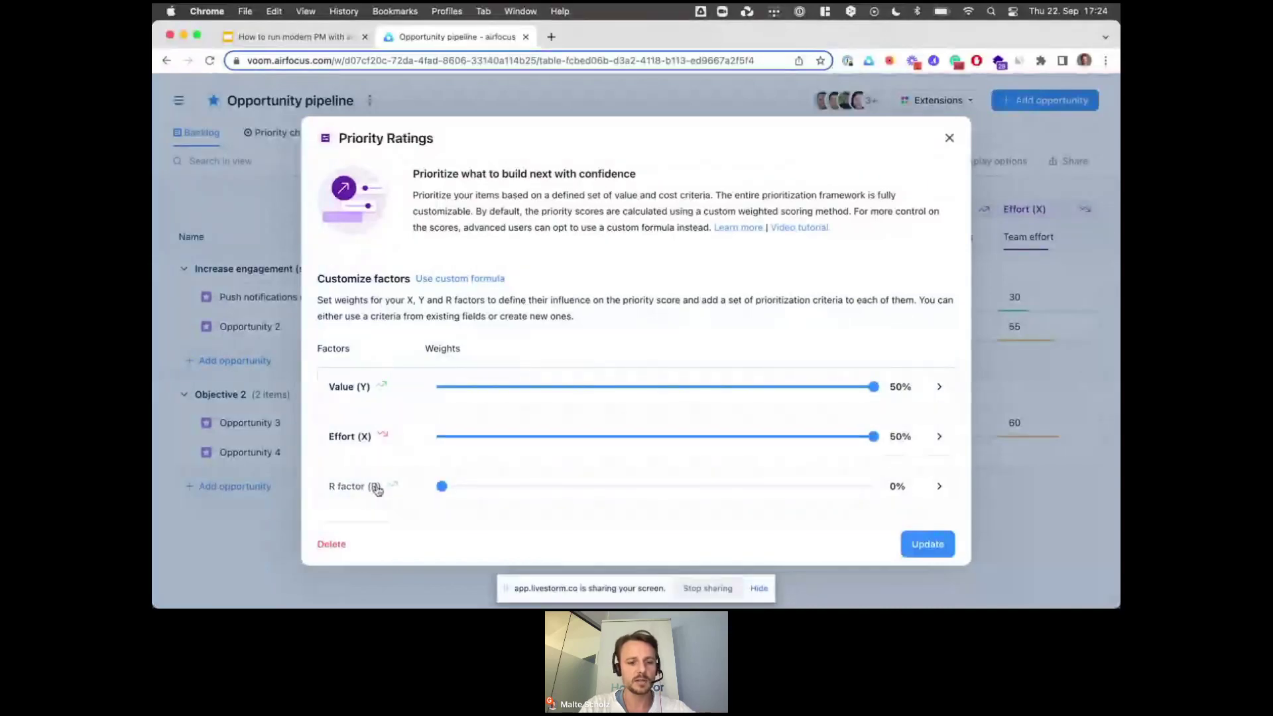
click(355, 399)
scroll(482, 404, down, 5)
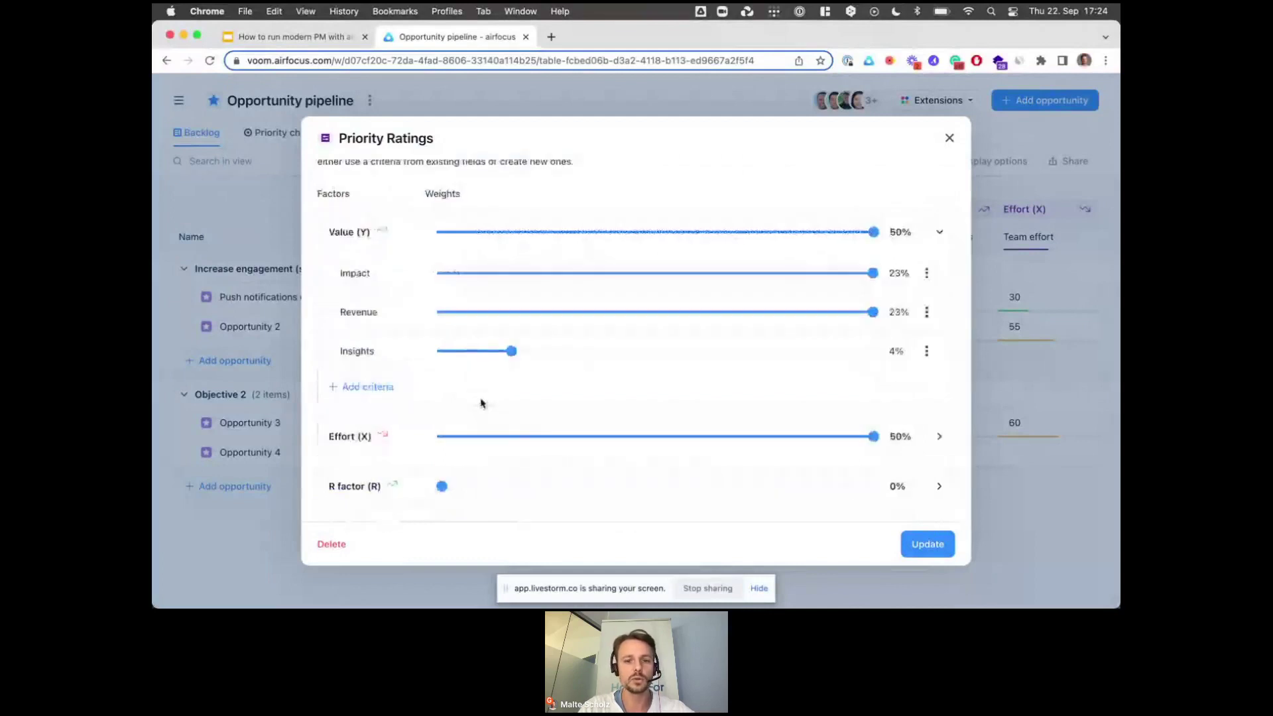
scroll(481, 402, up, 2)
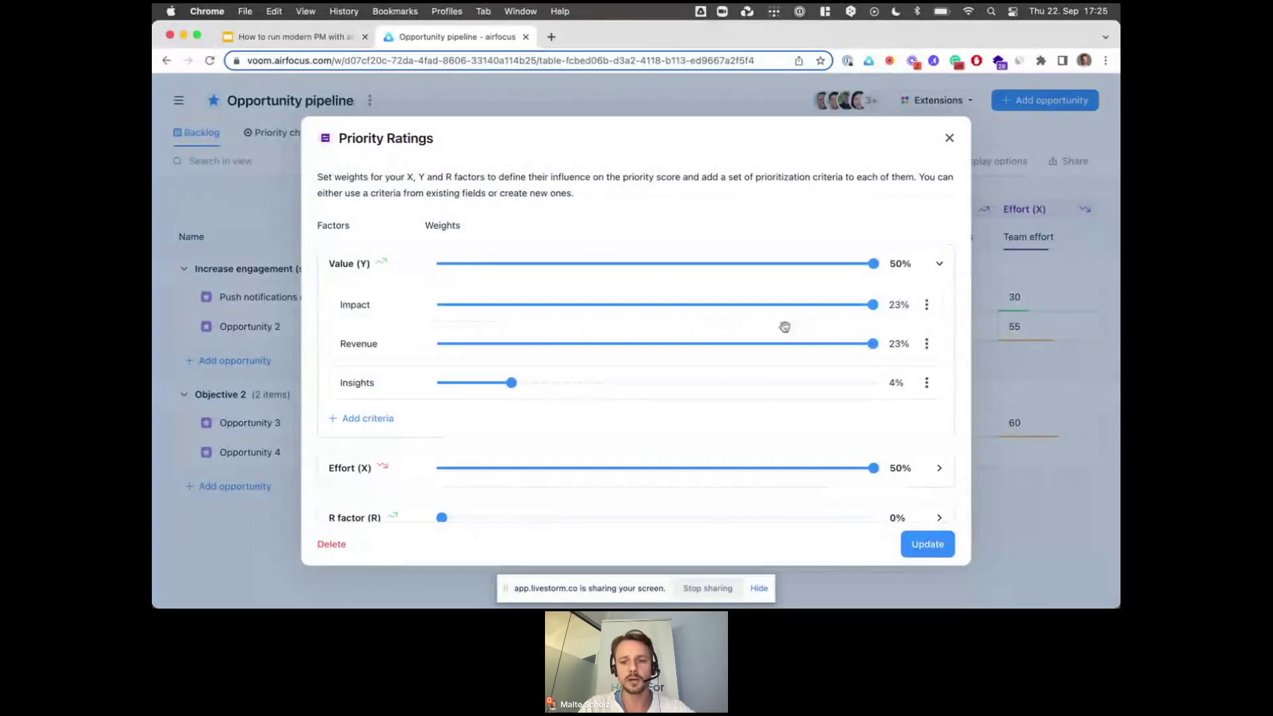
scroll(849, 334, up, 4)
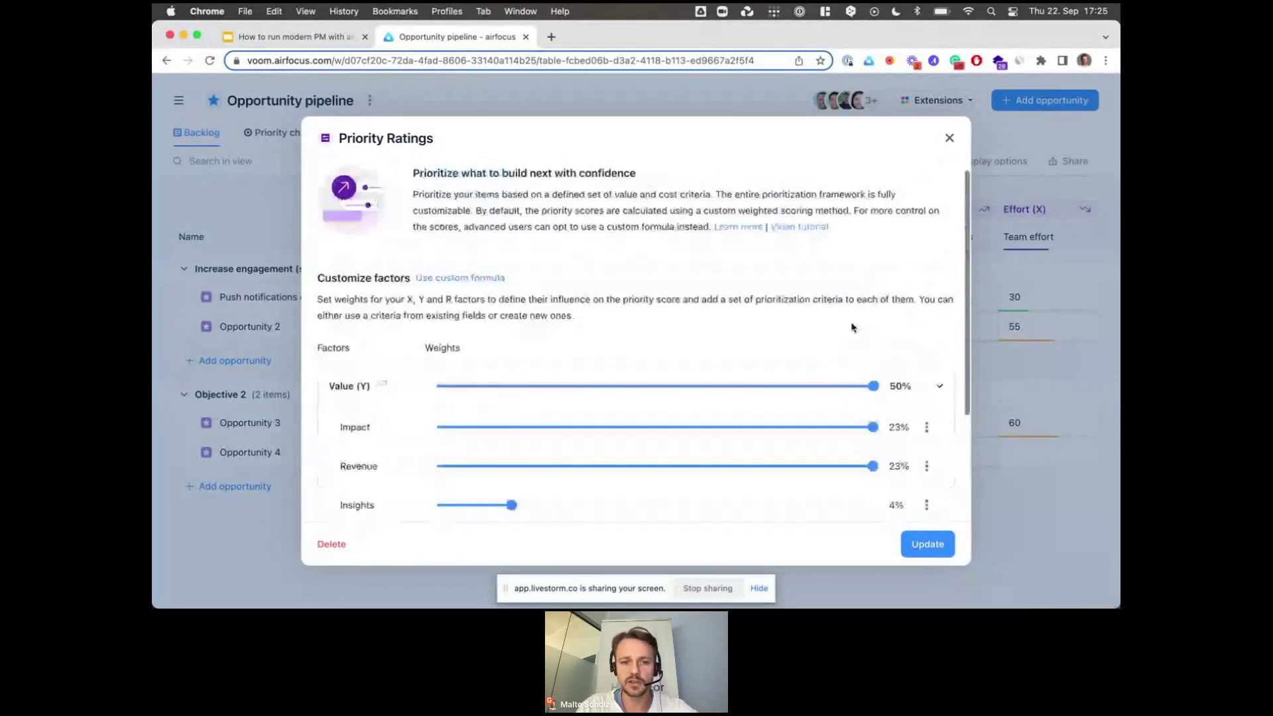
scroll(852, 327, up, 1)
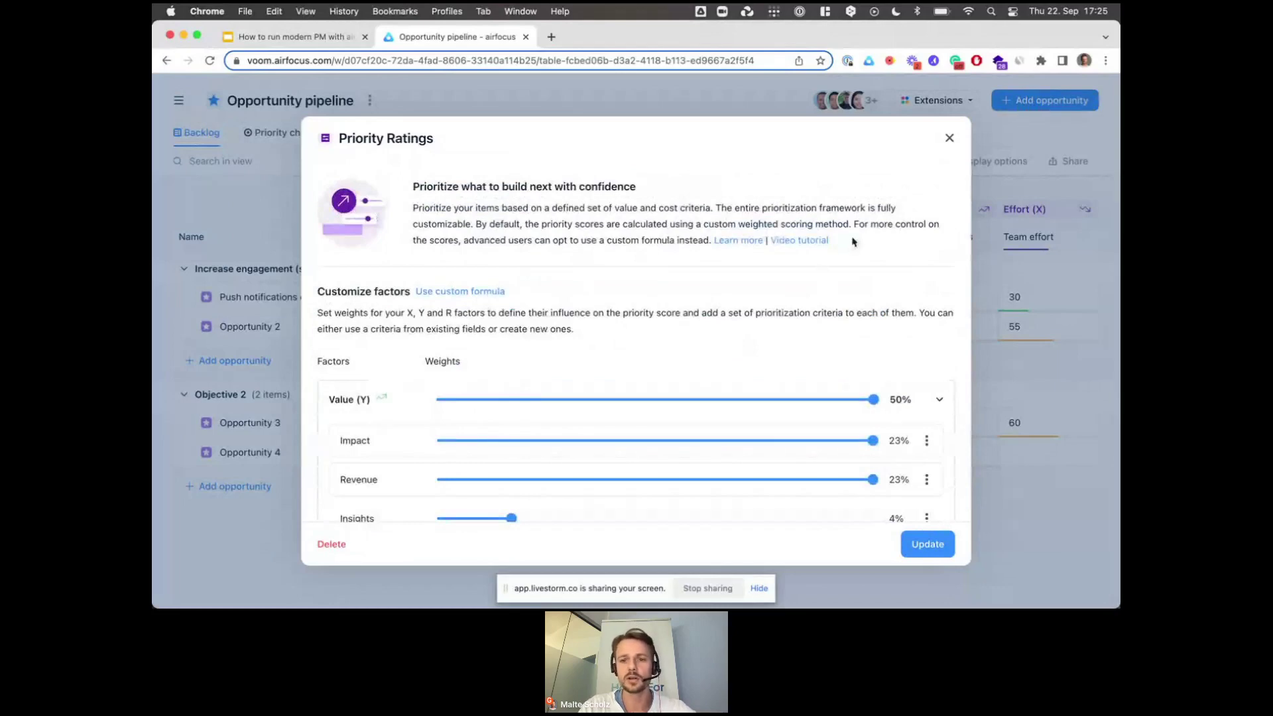
click(950, 139)
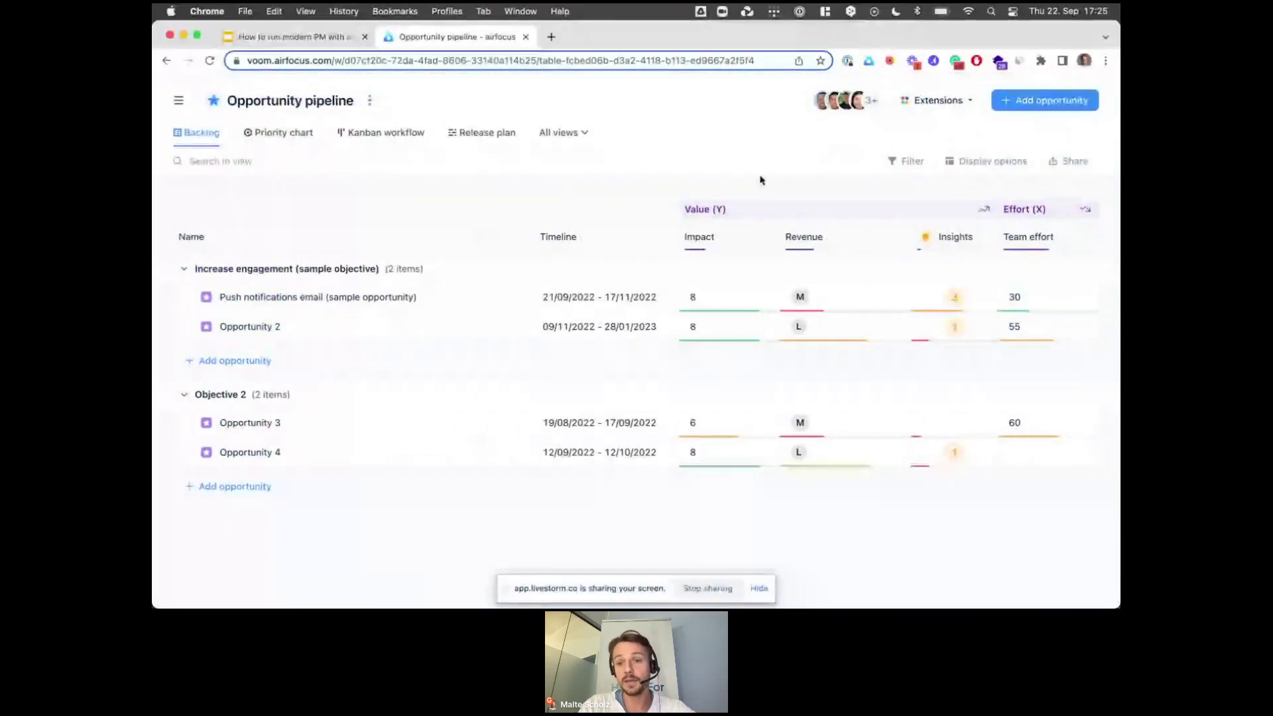
click(938, 100)
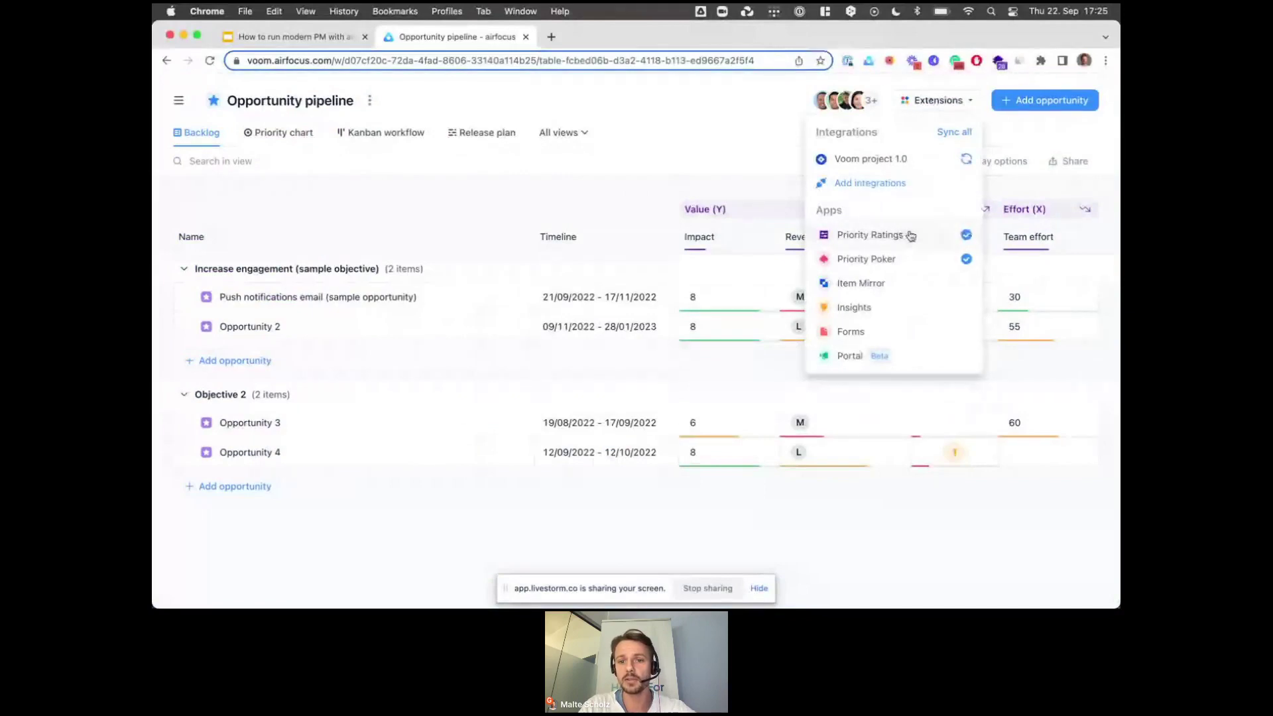
click(770, 191)
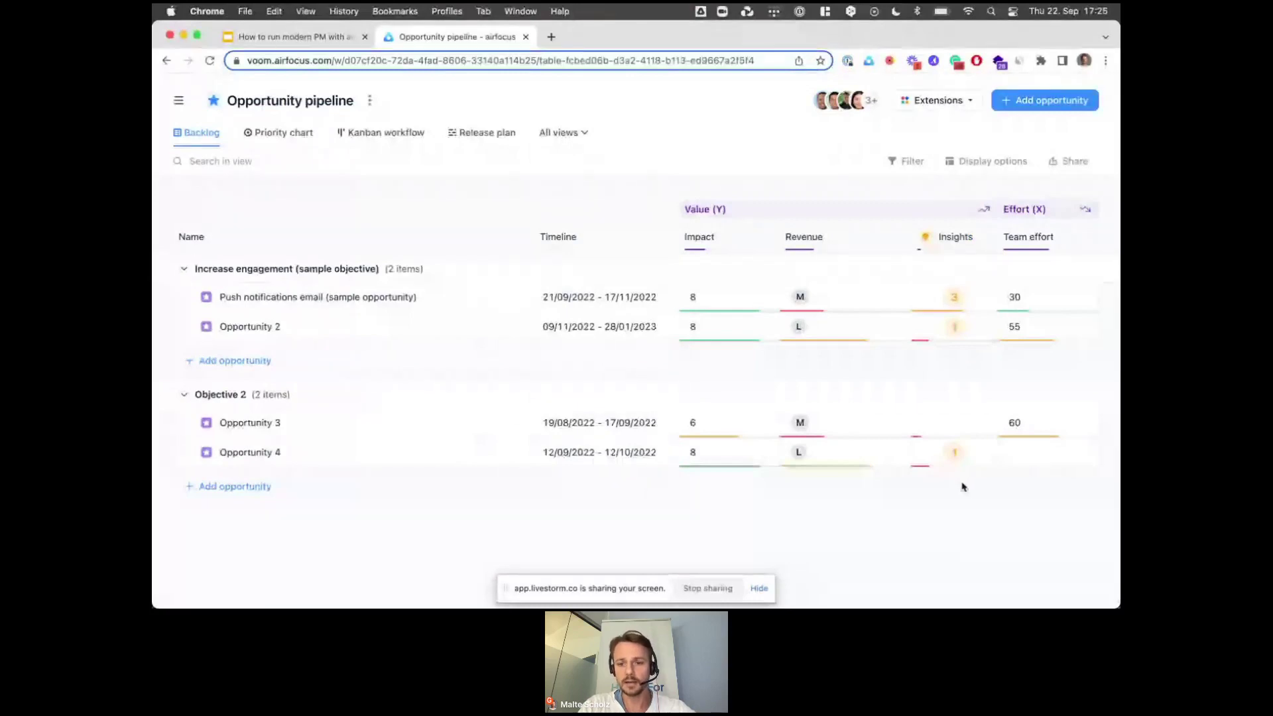
Set the team effort of Opportunity 4 to 30 in the backlog
click(1026, 452)
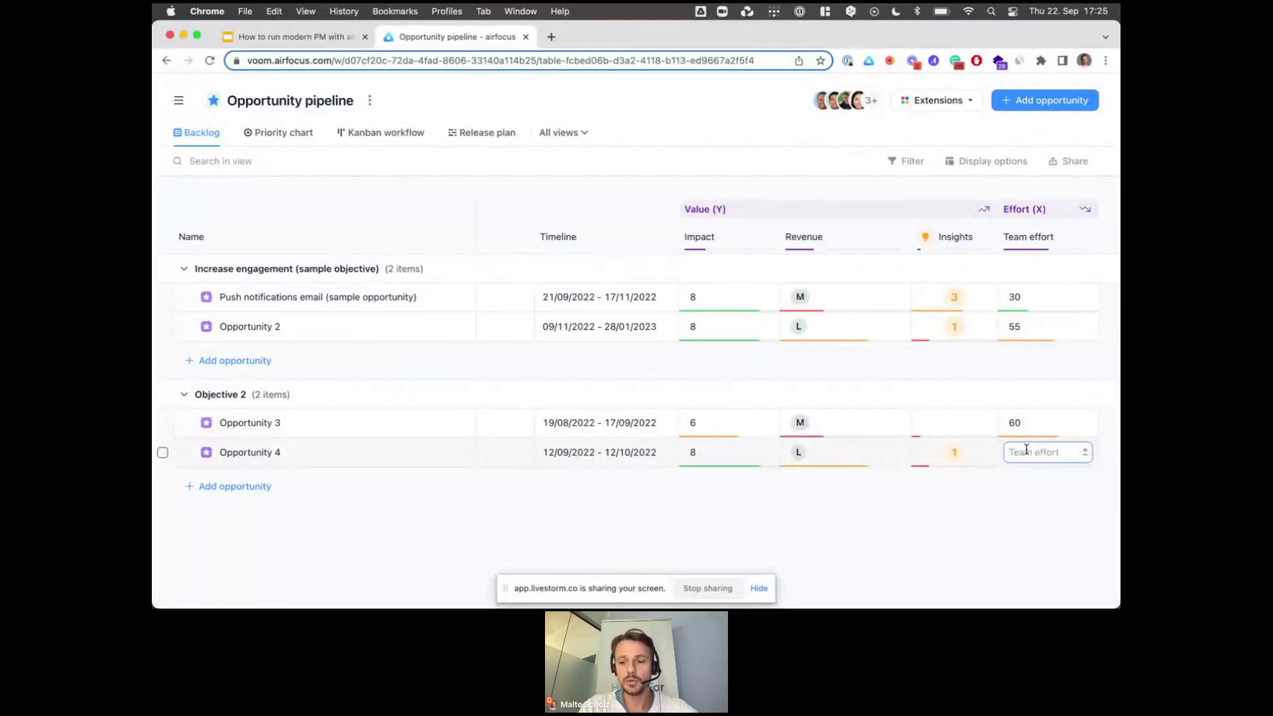
text(30)
key(Return)
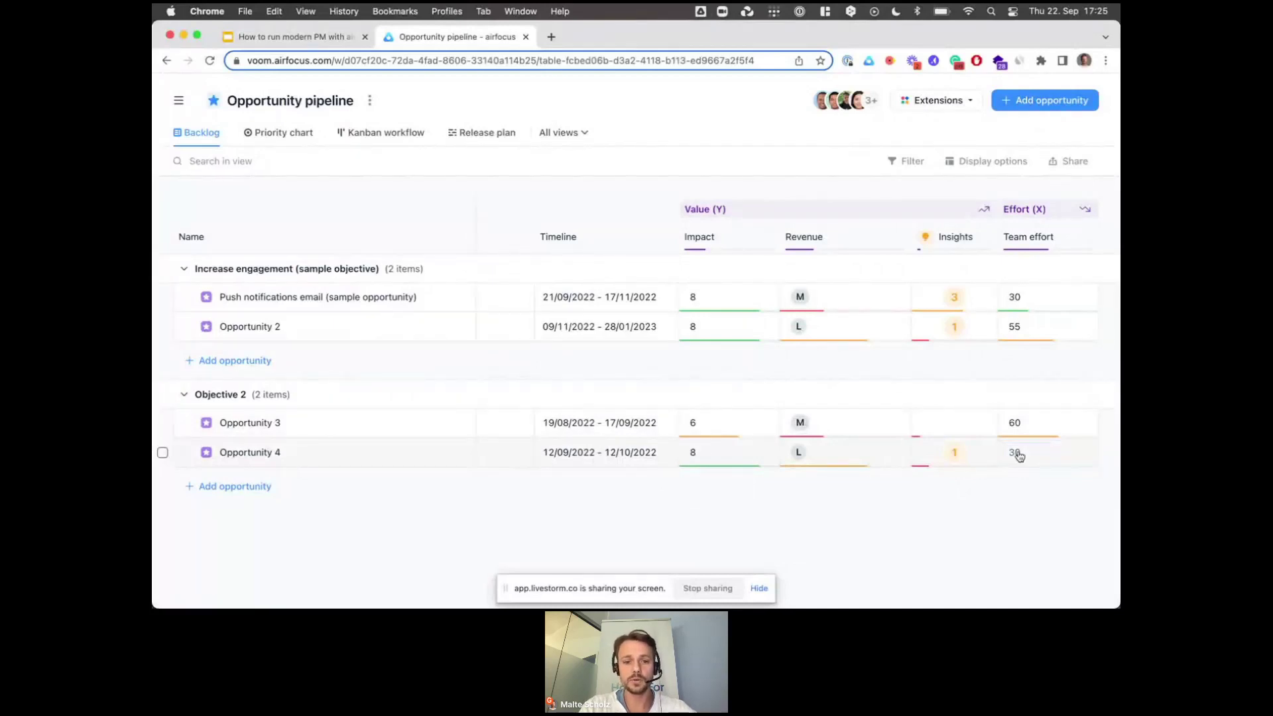
Hide the Assignees, Integrations, Objective, Status, Labels and Timeline columns in the backlog, keeping Score displayed
scroll(619, 389, left, 10)
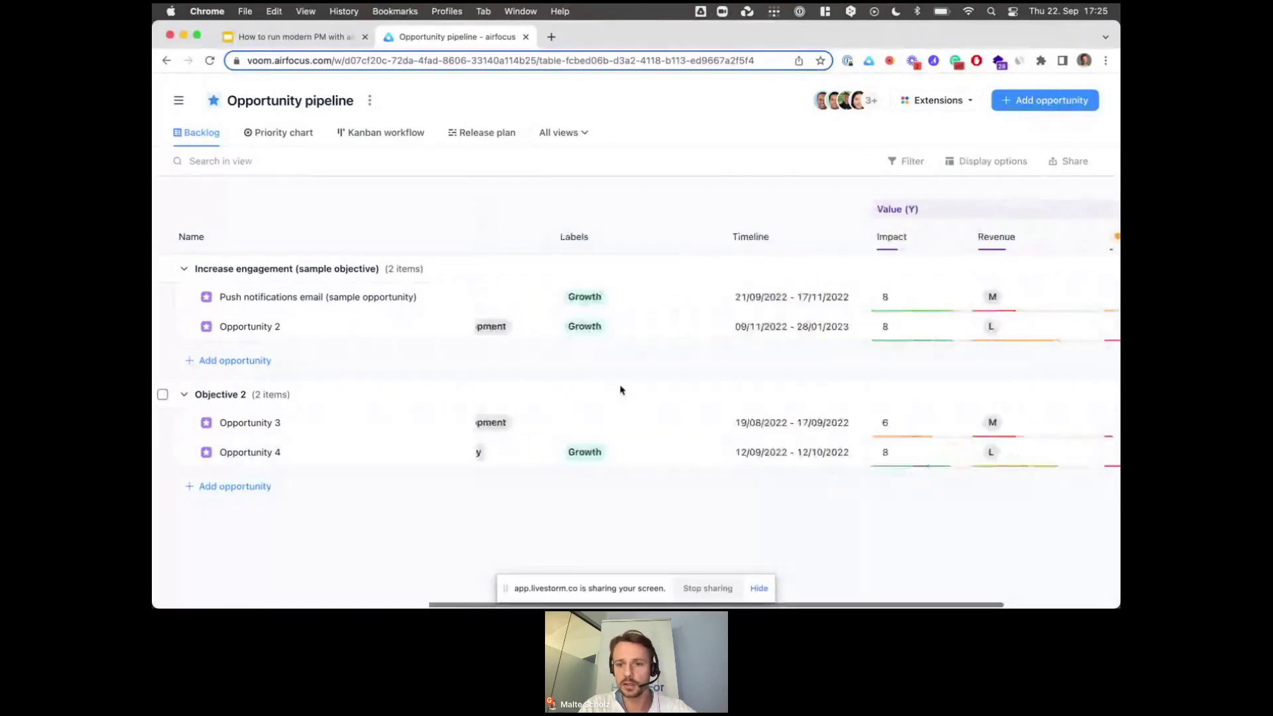
click(990, 161)
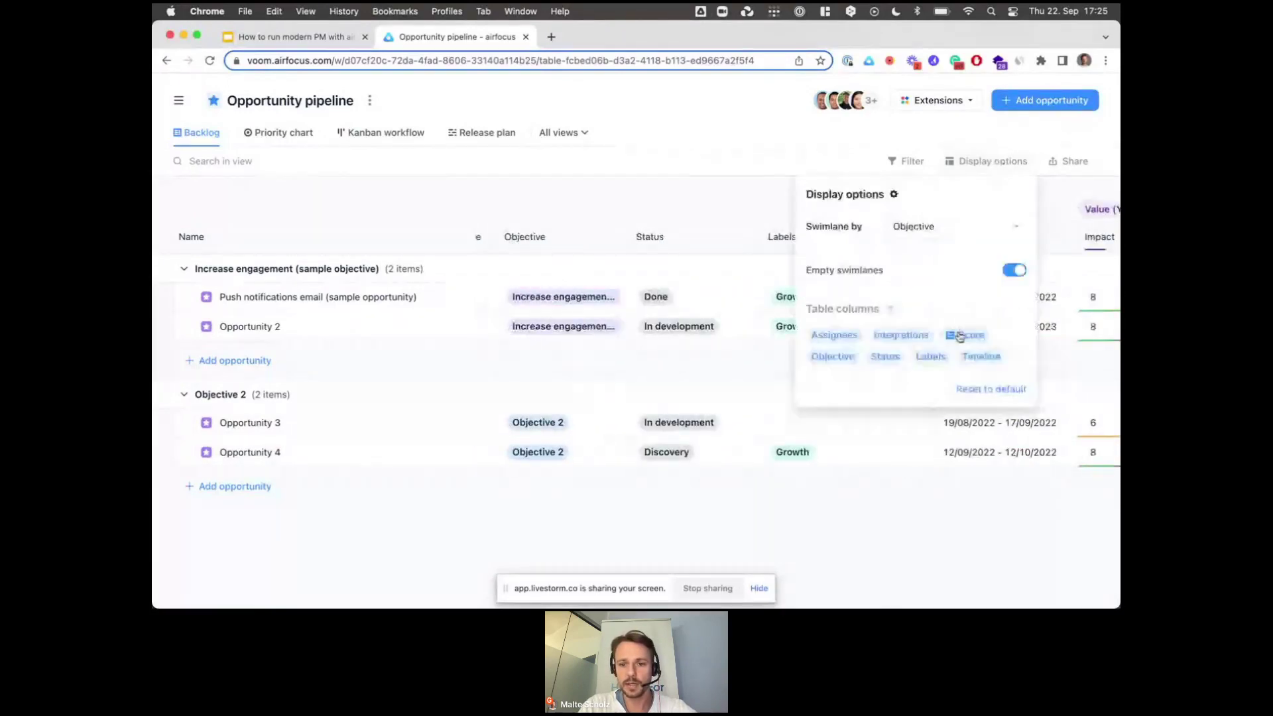
click(885, 356)
click(833, 356)
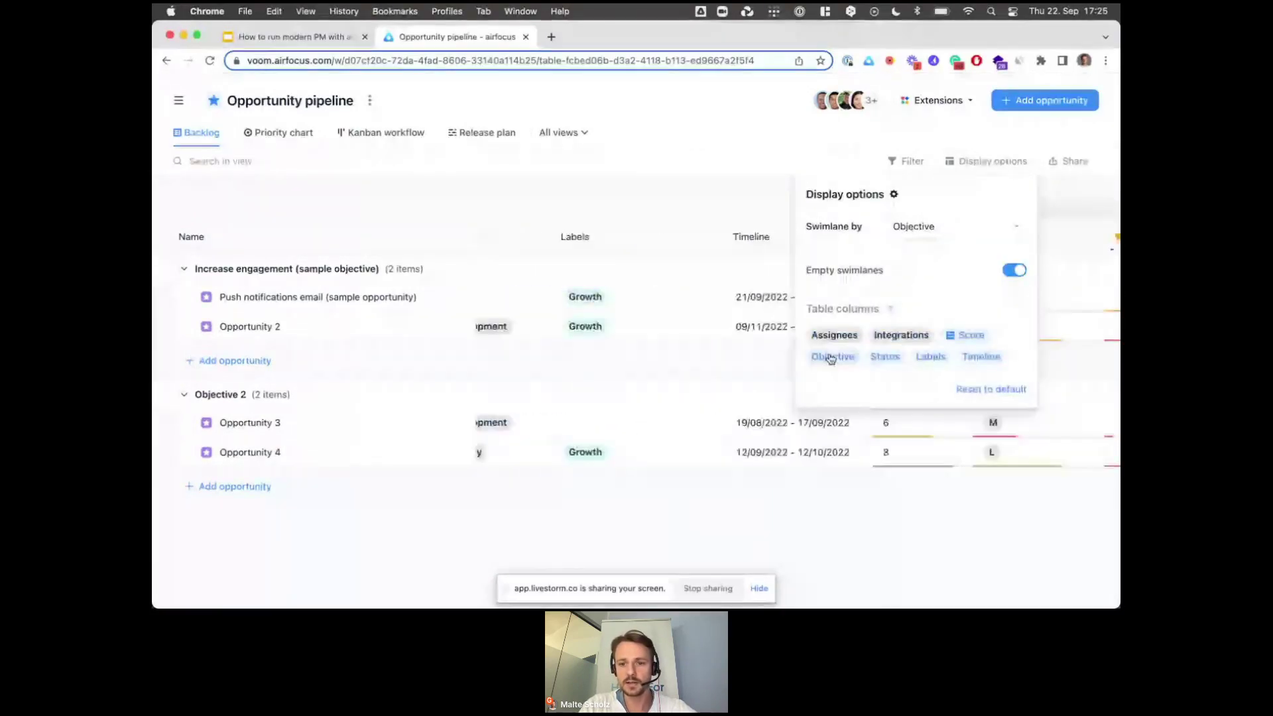
click(931, 356)
click(980, 356)
click(727, 562)
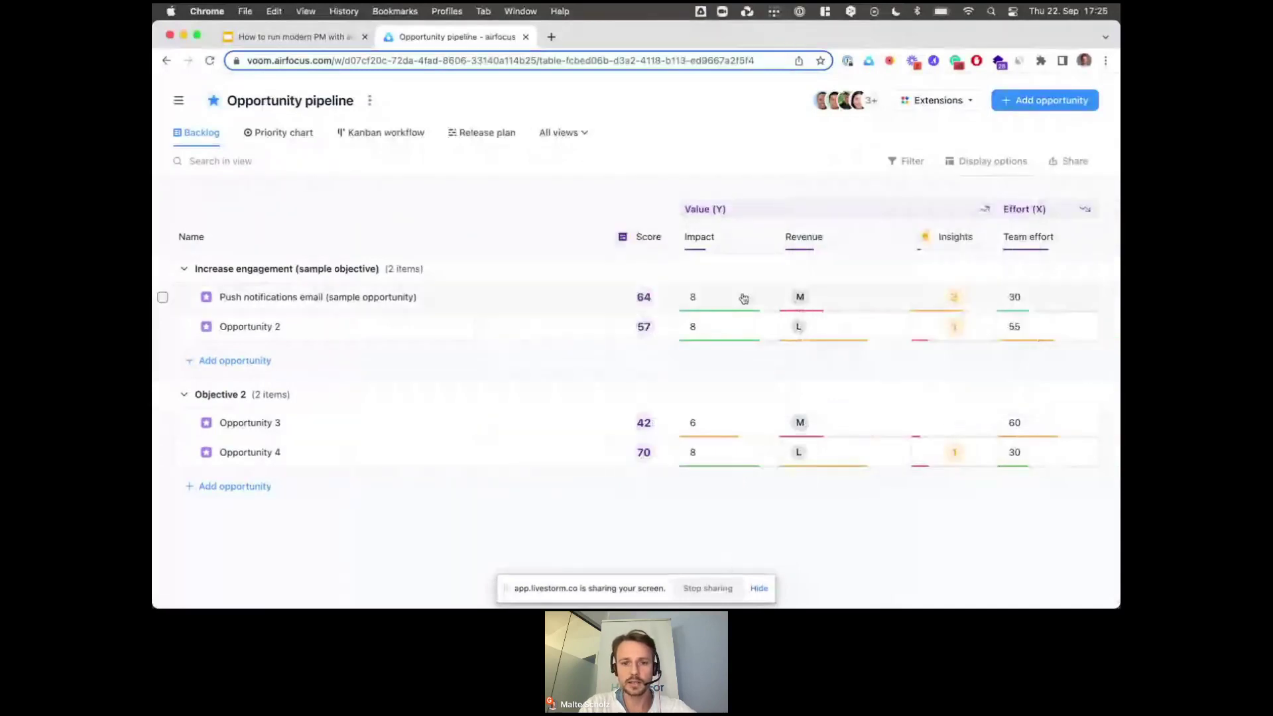
Set the Push notifications email sample opportunity's Revenue to L, view the Priority chart and return to the backlog
click(825, 305)
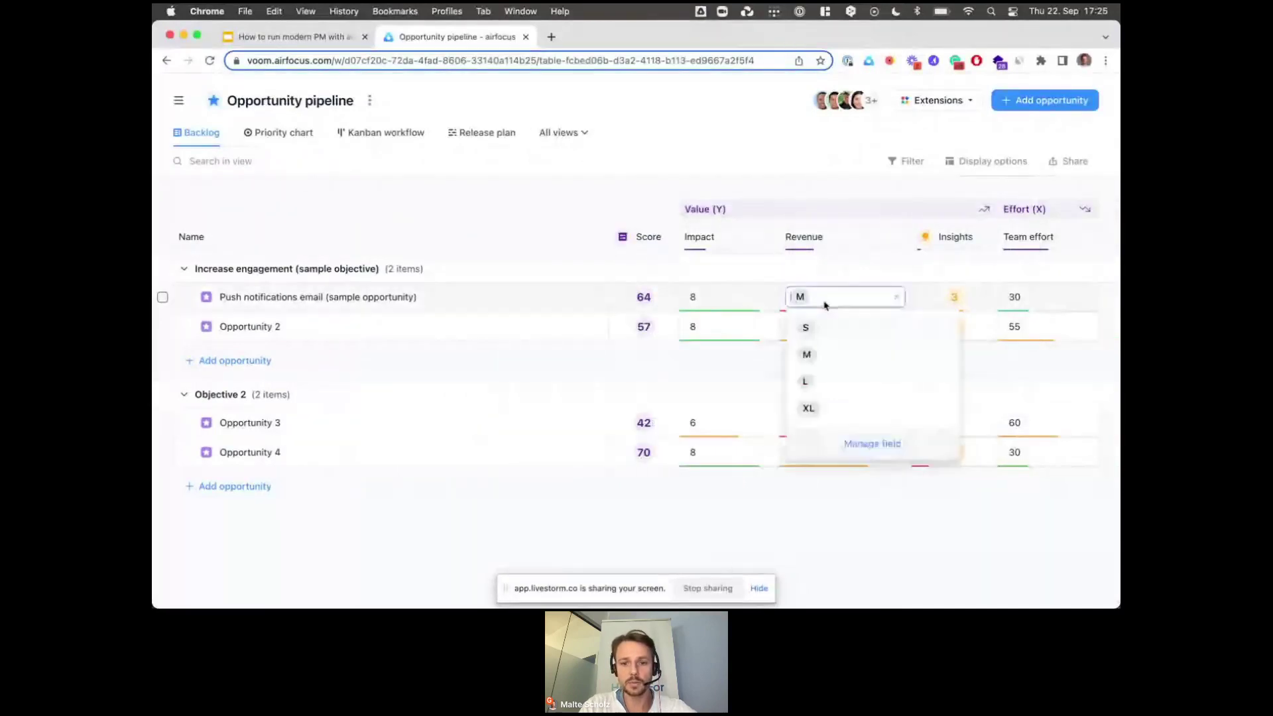
click(817, 380)
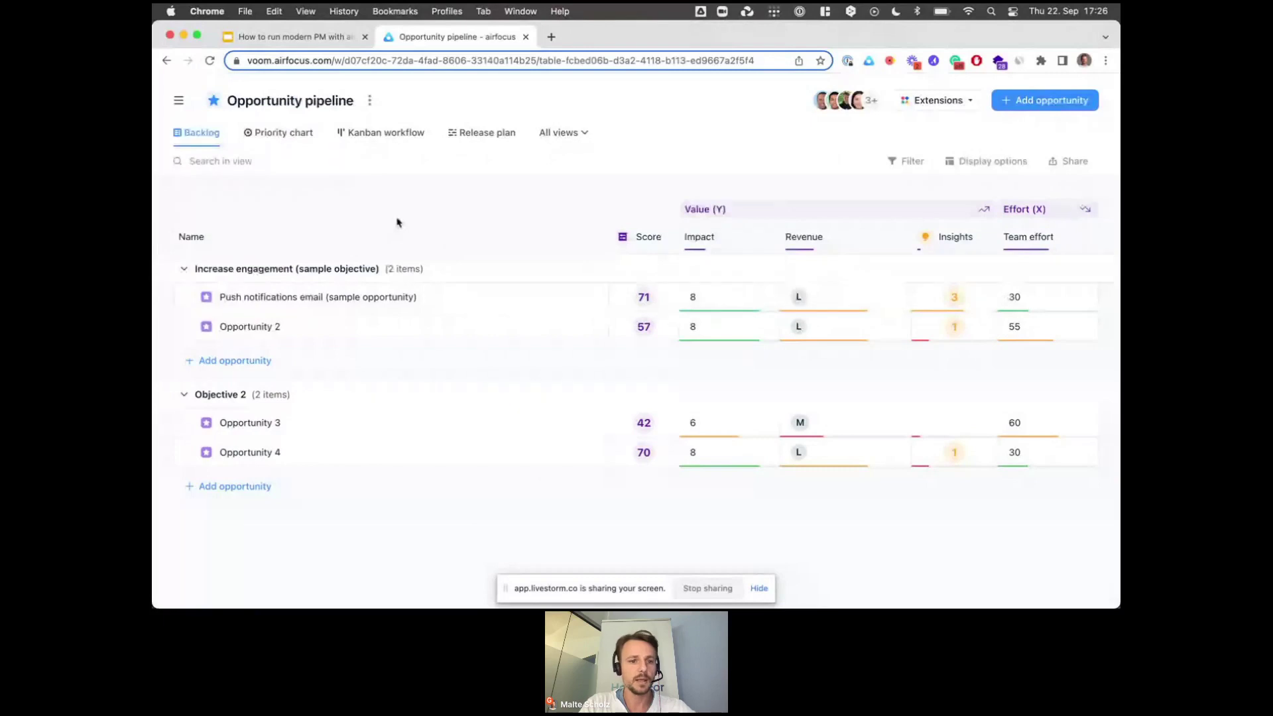
click(268, 136)
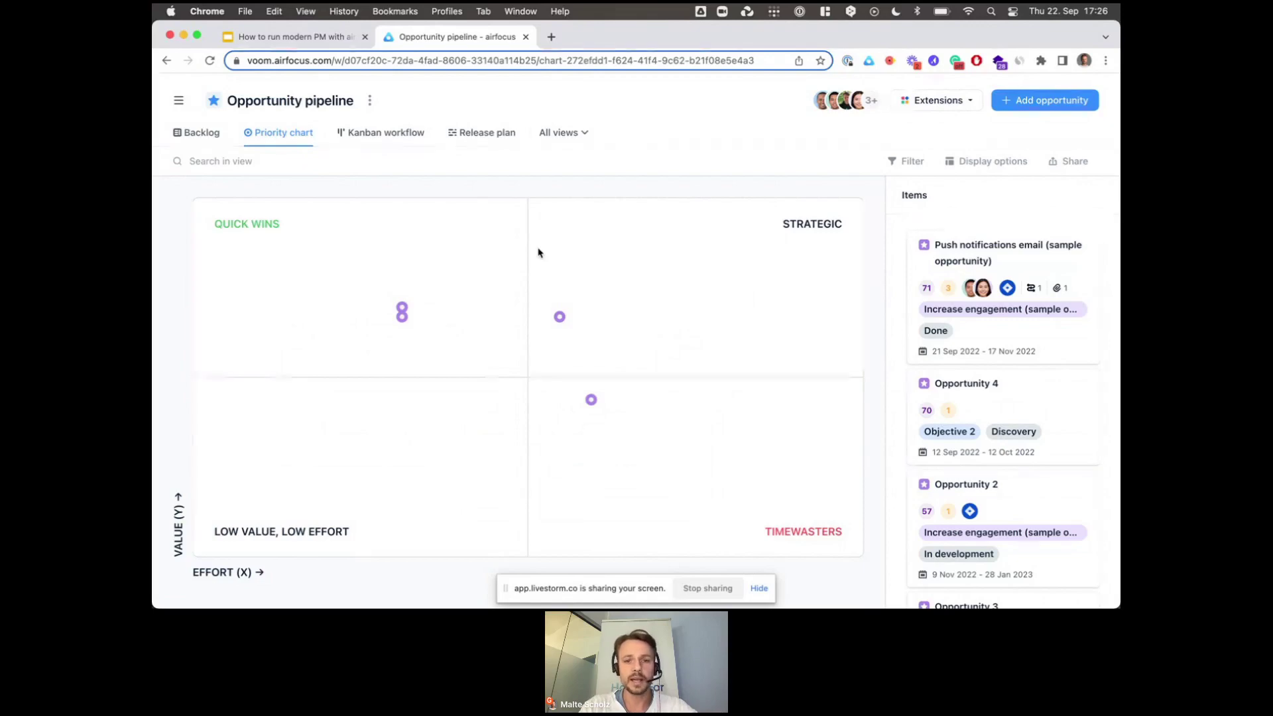
click(200, 134)
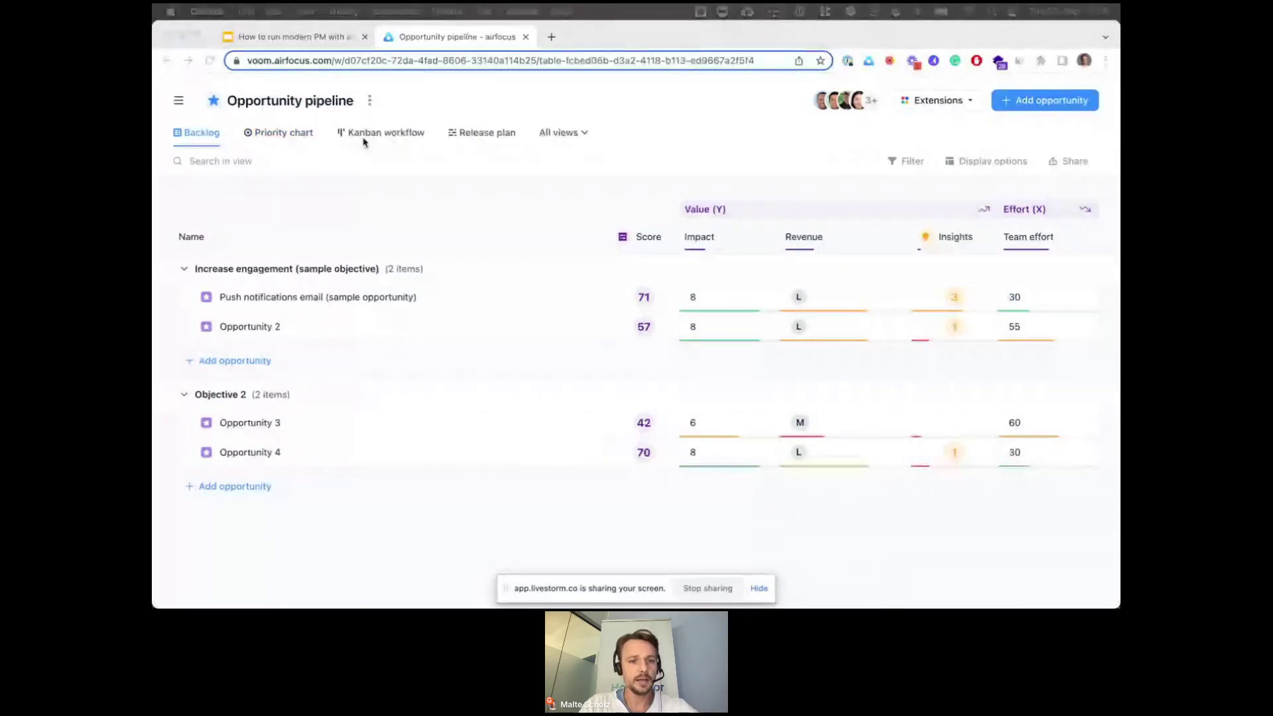
Review the opportunities across the Kanban workflow's stages, from New and Discovery through In development to Measuring success and Done
click(390, 138)
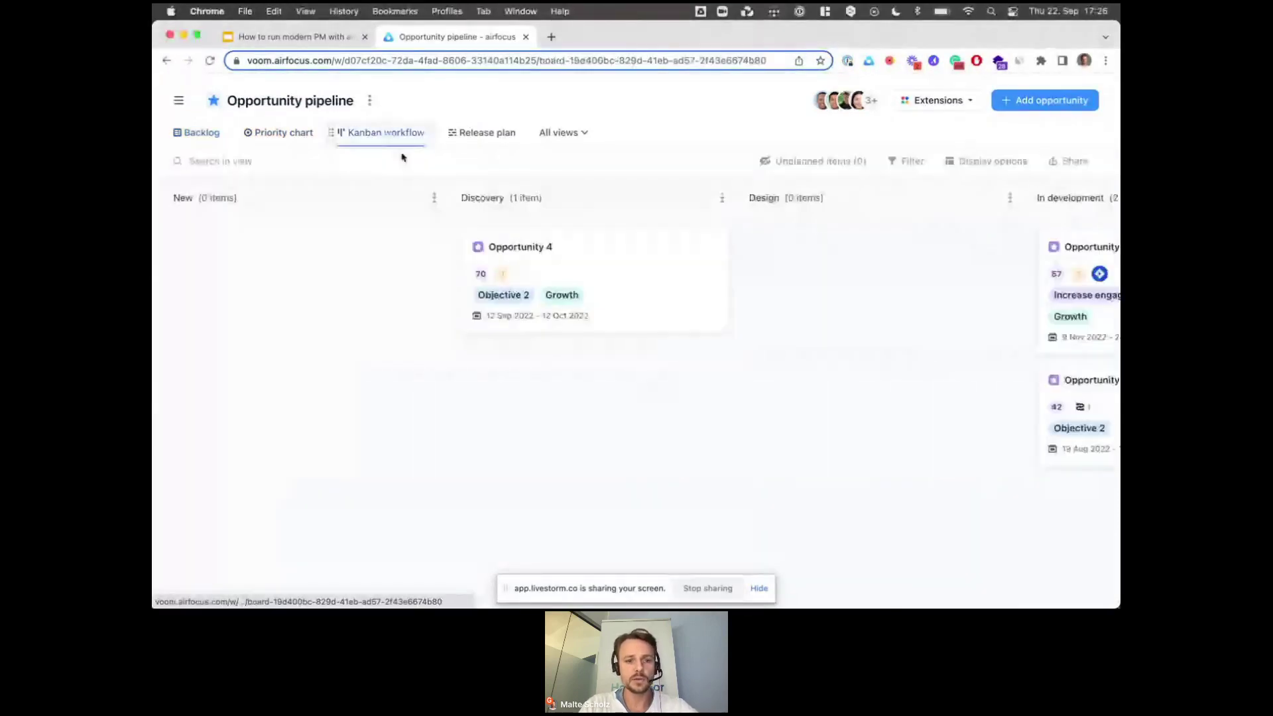
scroll(468, 343, right, 5)
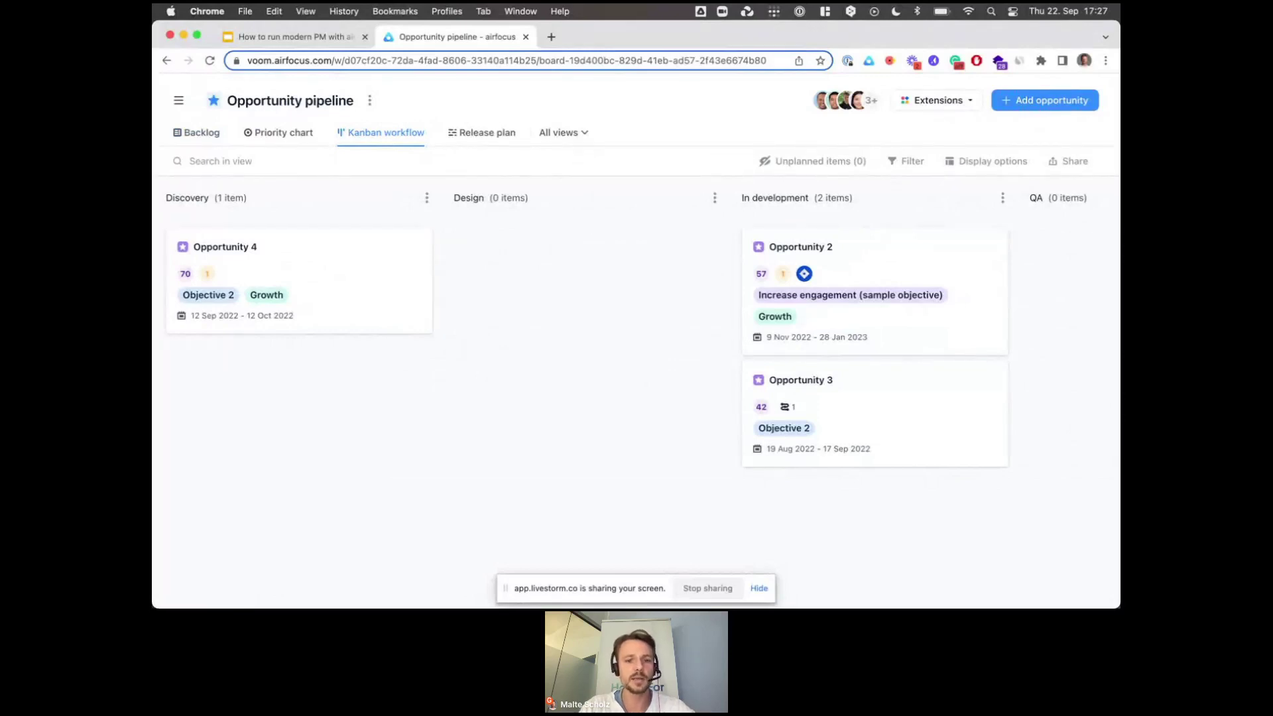
mouse_move(471, 255)
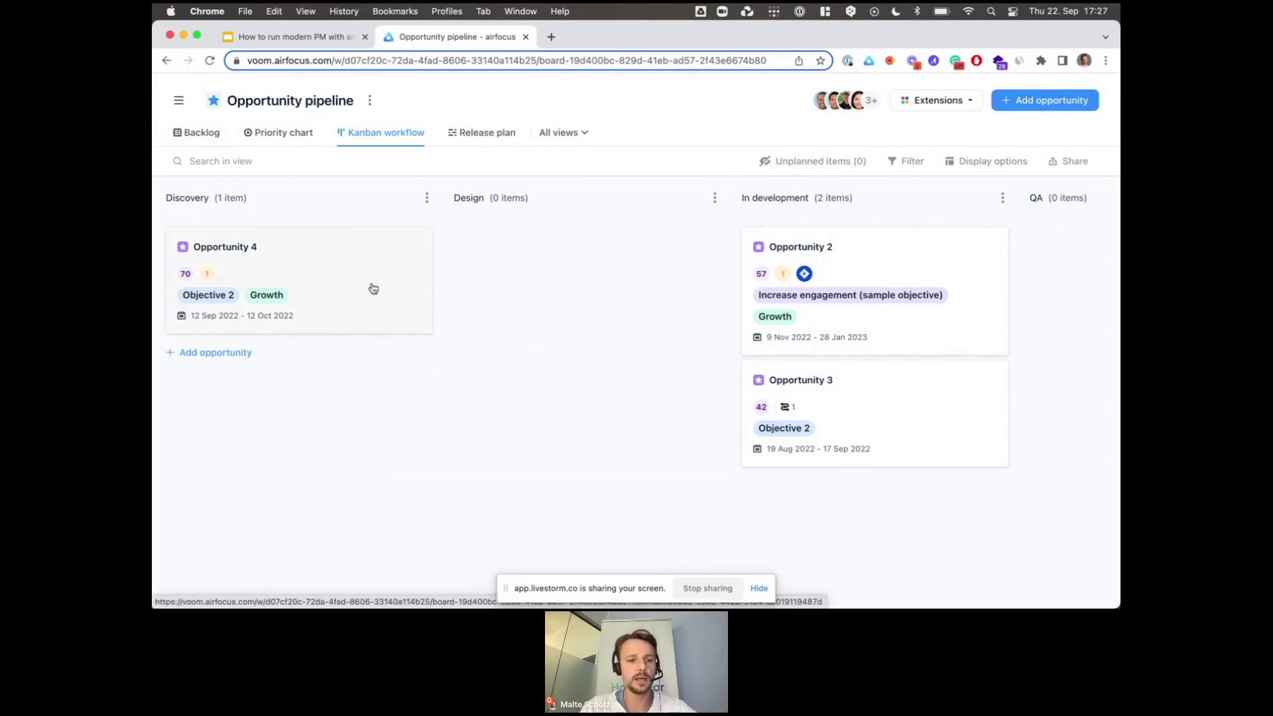
scroll(388, 289, left, 3)
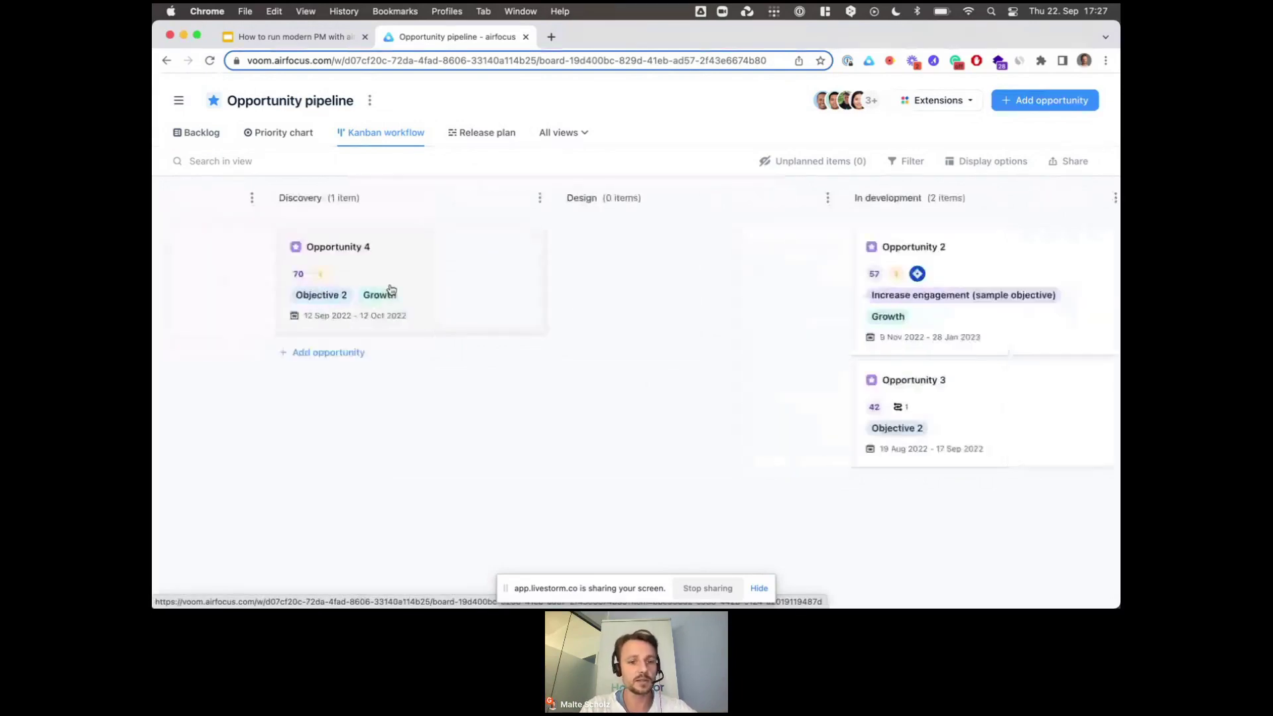
scroll(391, 290, left, 3)
mouse_move(205, 257)
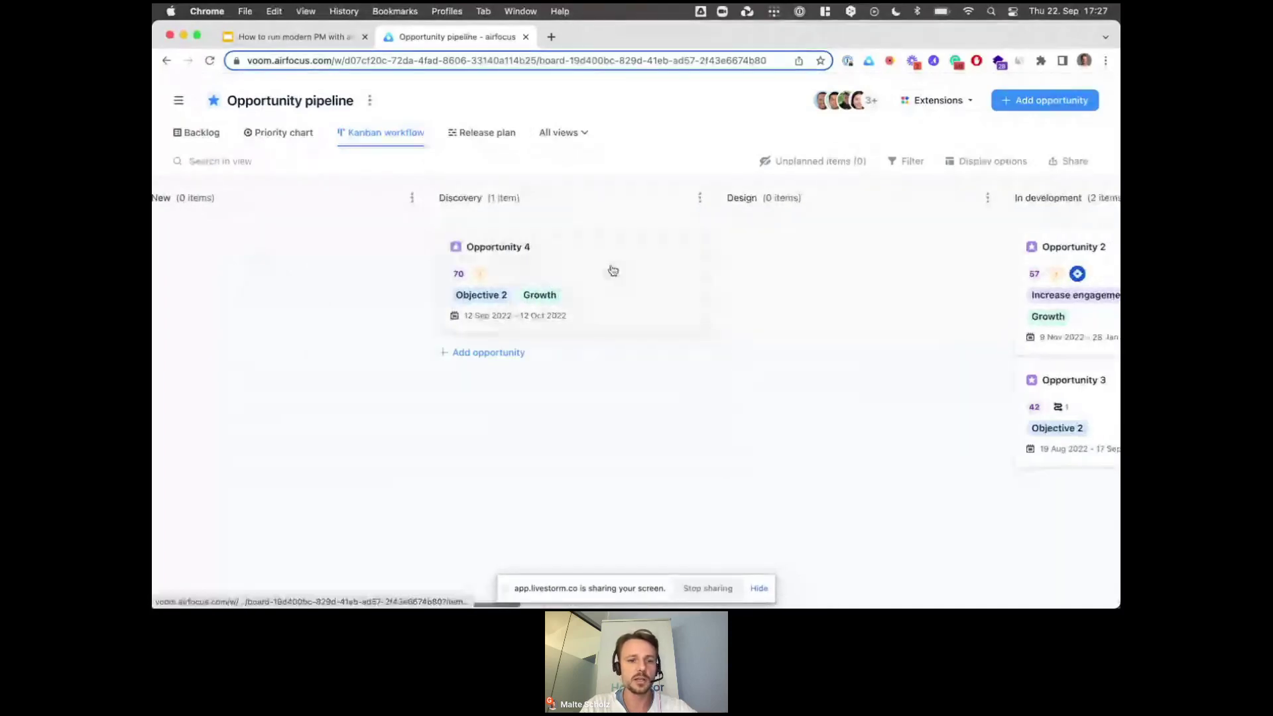
scroll(611, 269, right, 5)
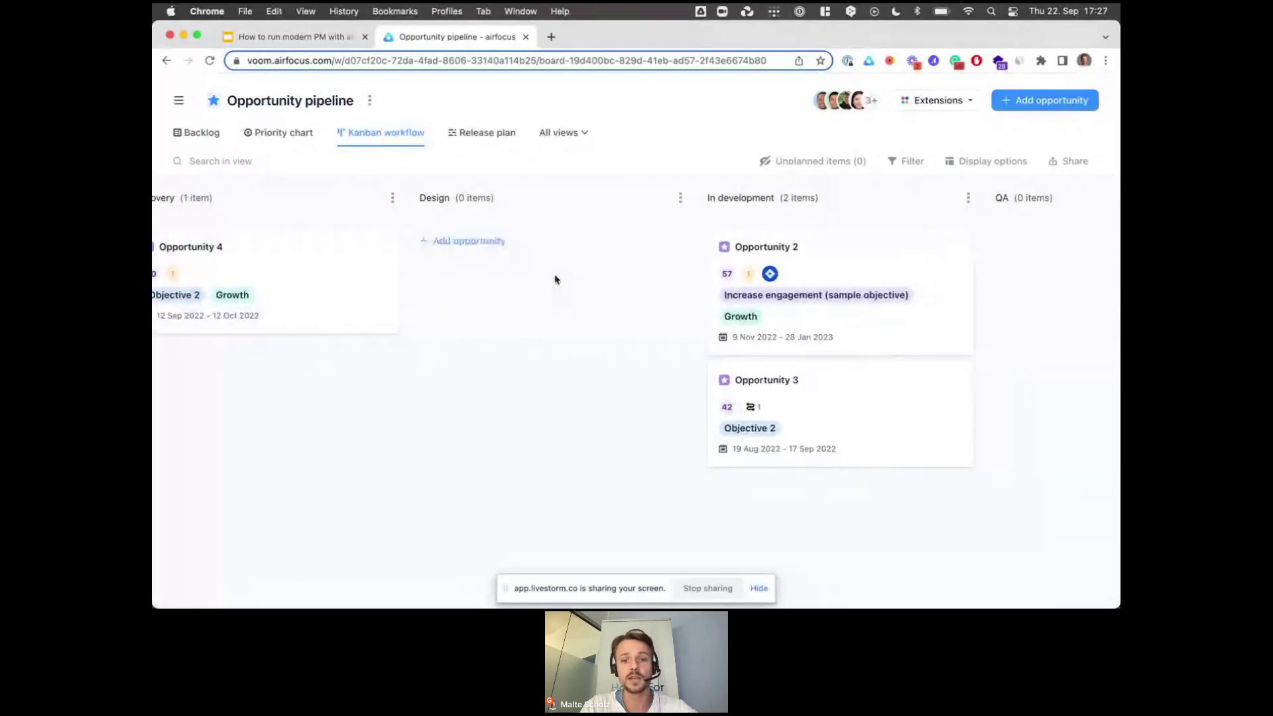
scroll(555, 279, right, 3)
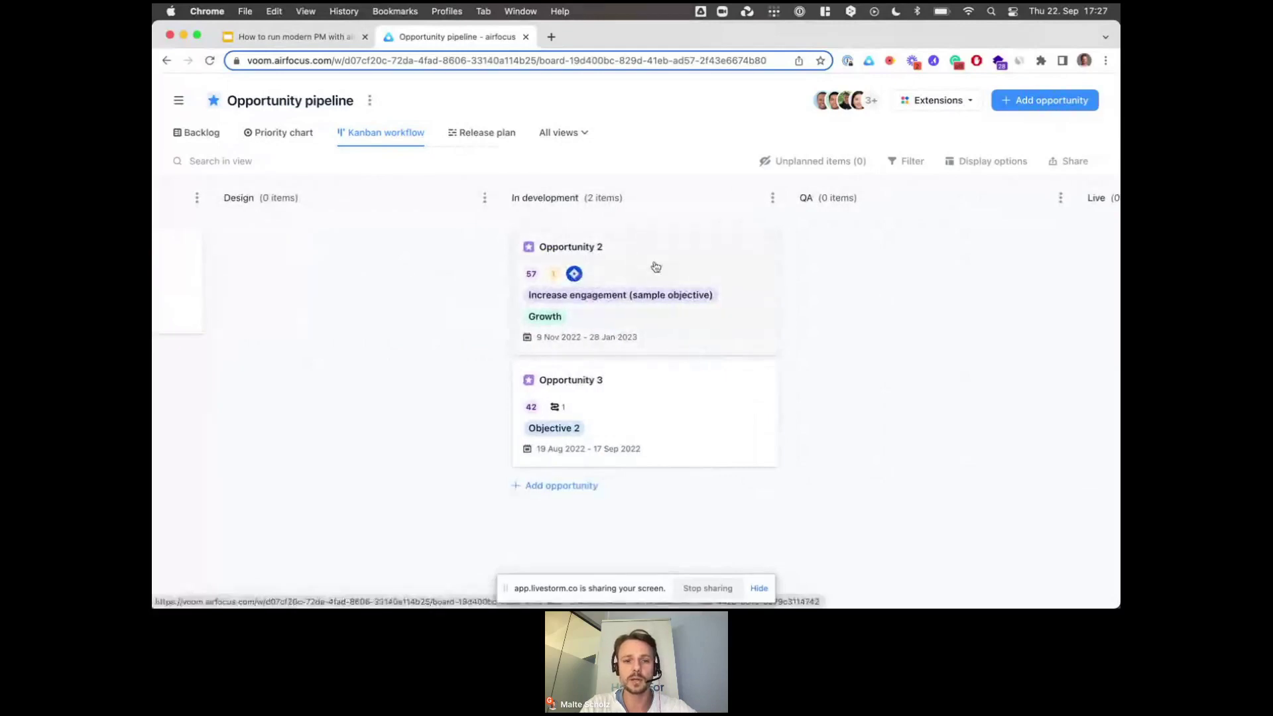
scroll(656, 266, right, 1)
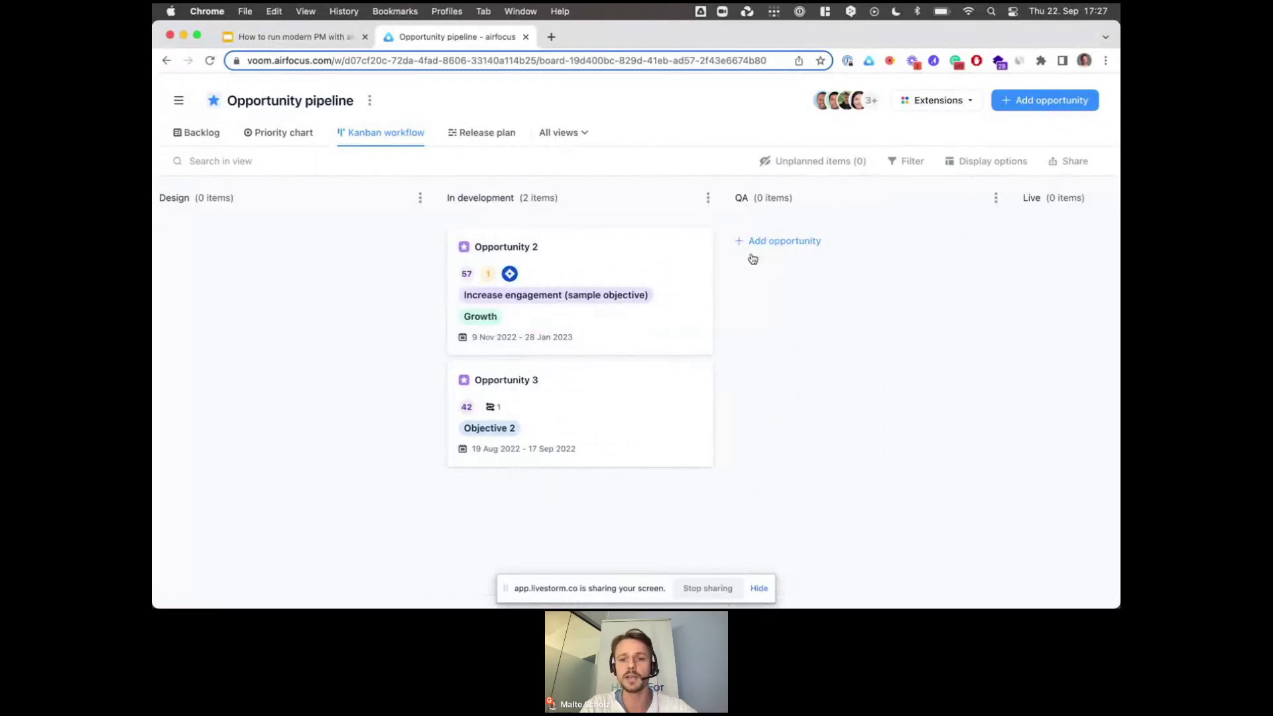
scroll(835, 311, right, 5)
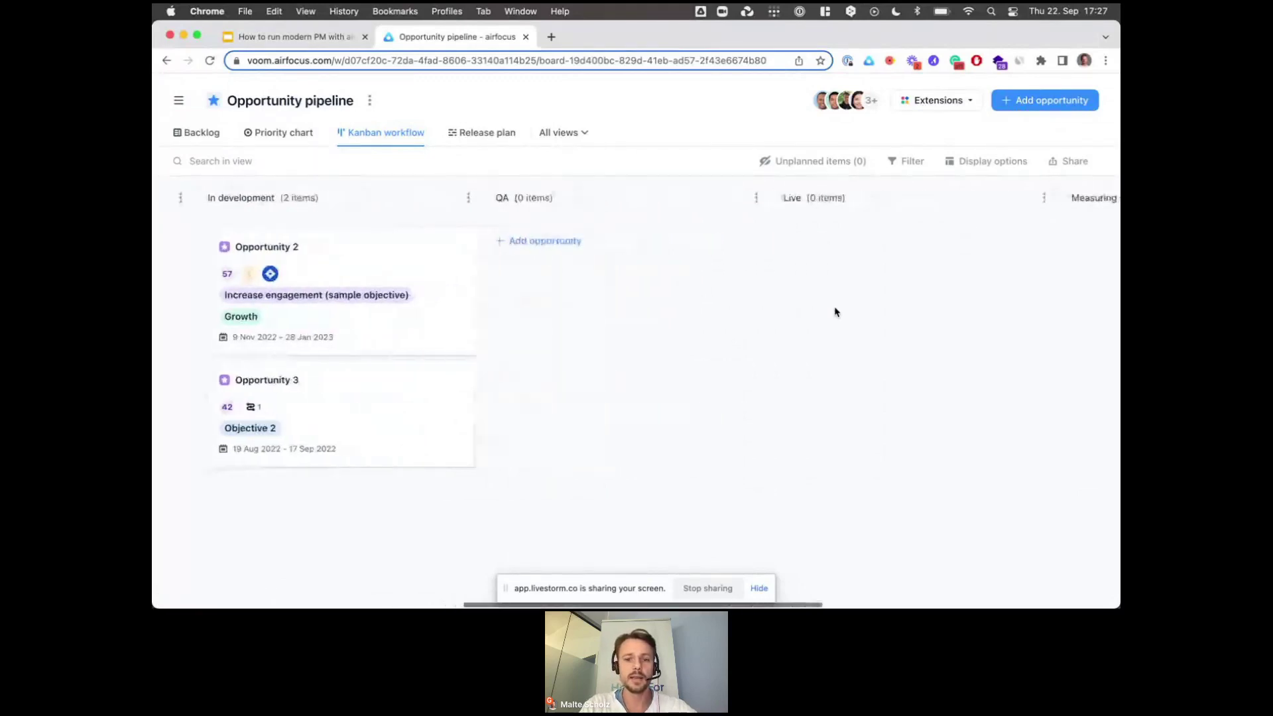
scroll(835, 312, right, 3)
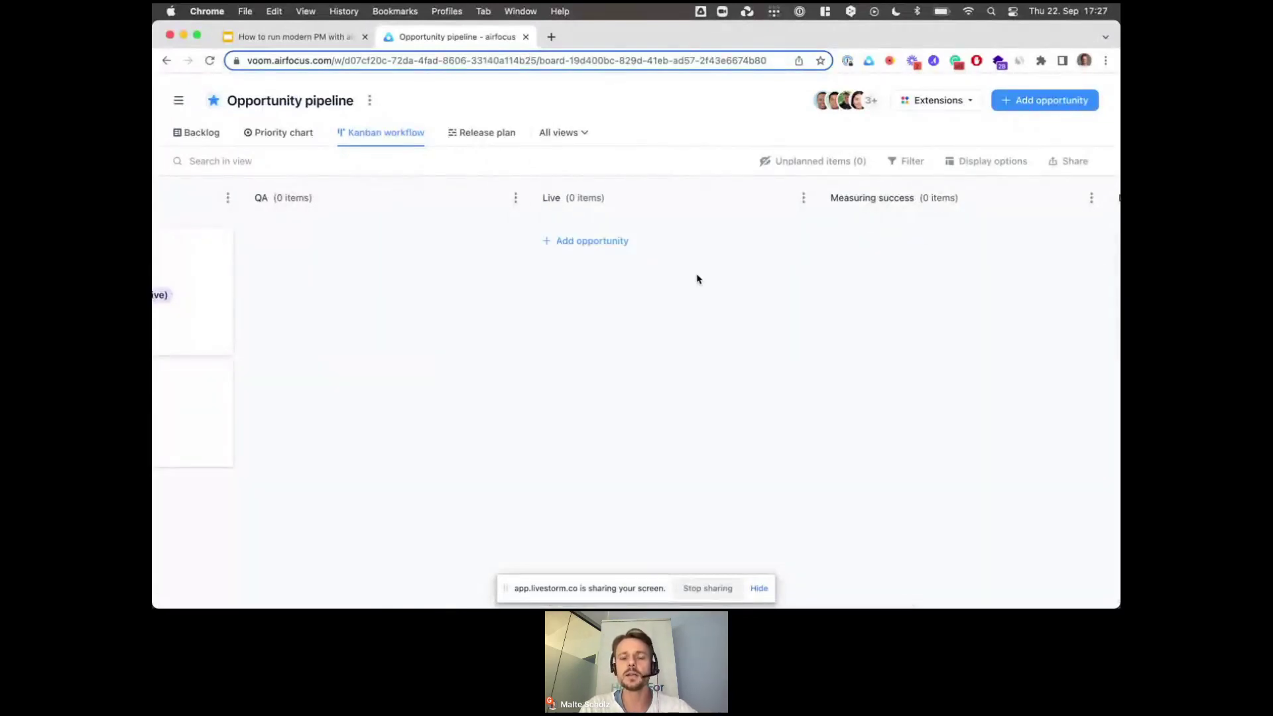
scroll(697, 277, right, 4)
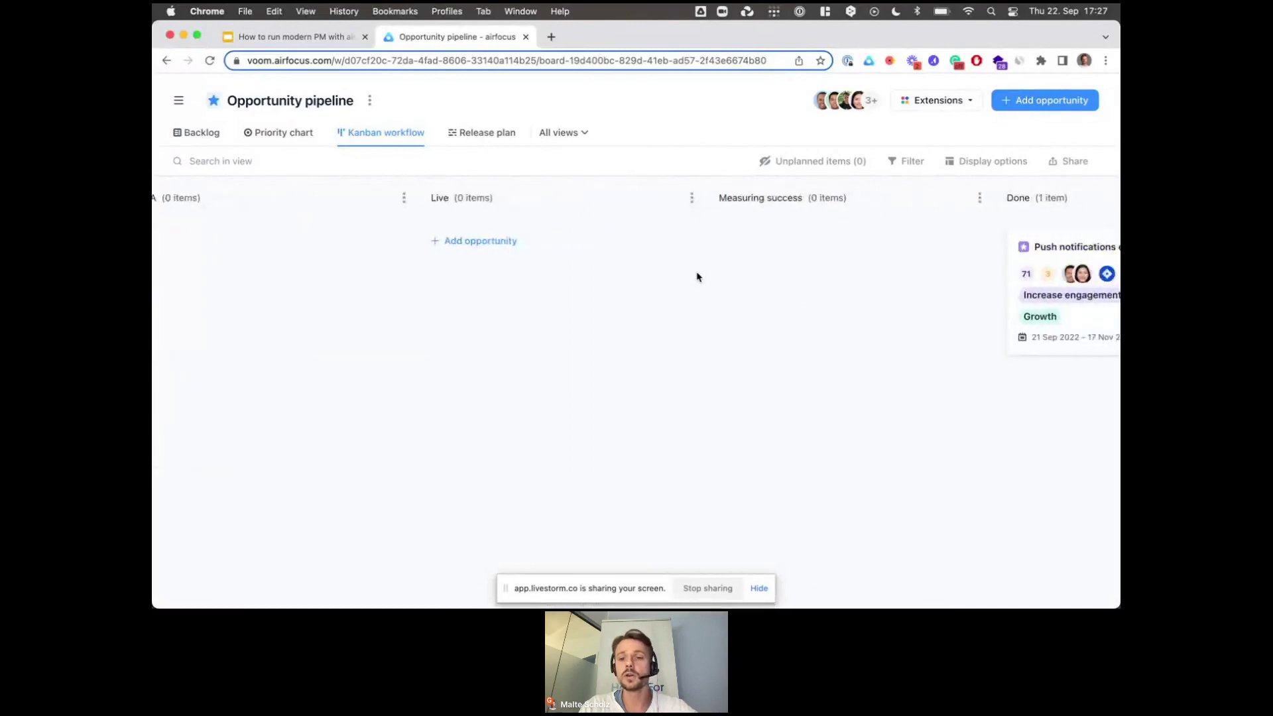
scroll(697, 277, right, 4)
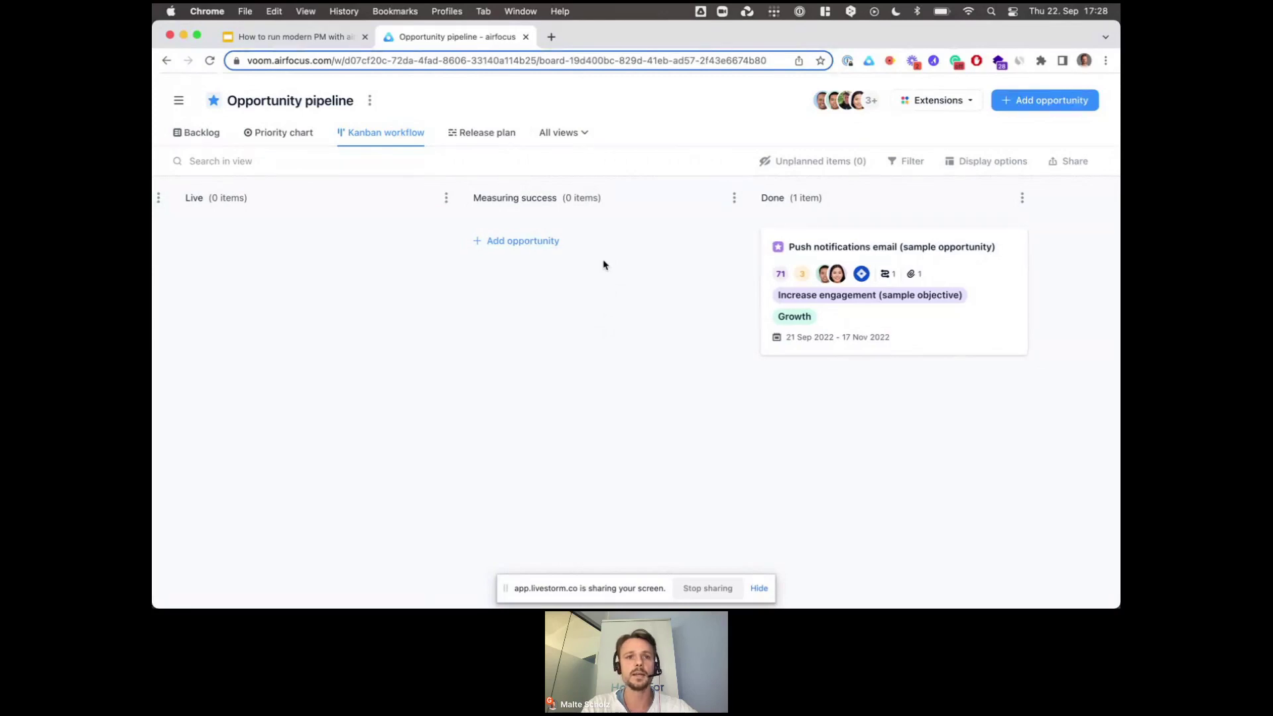
scroll(604, 265, left, 5)
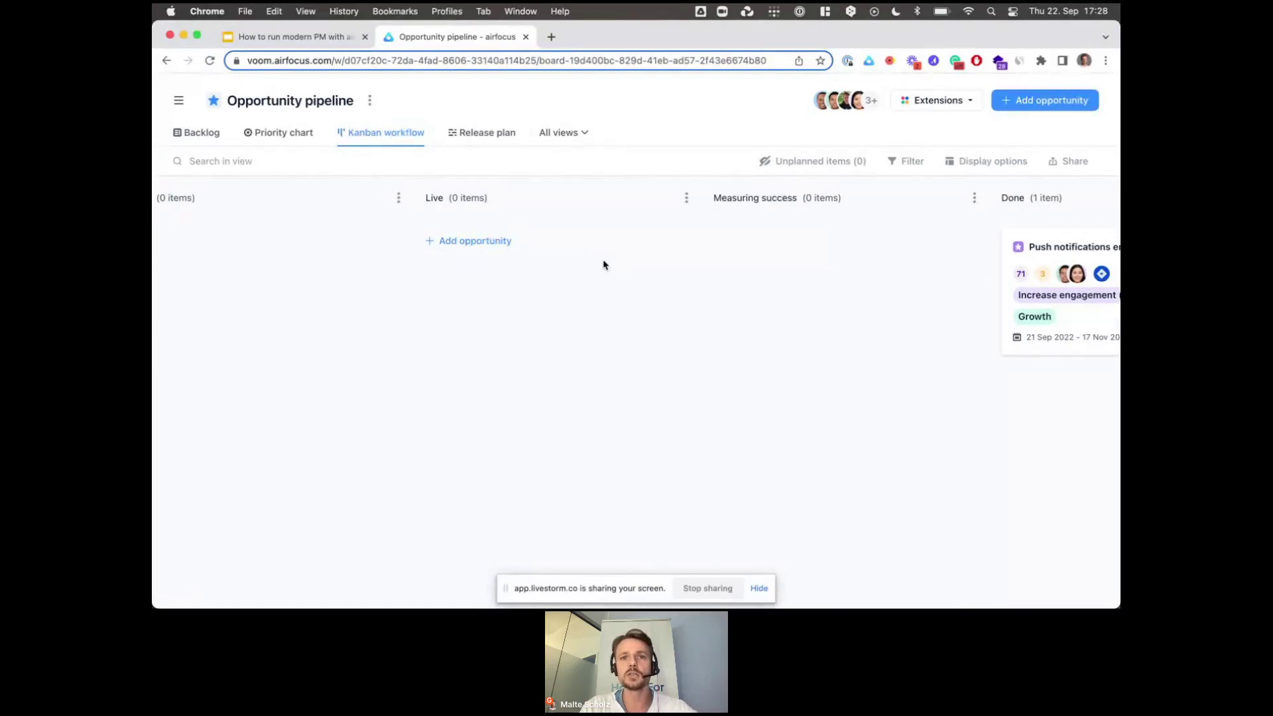
scroll(603, 265, right, 8)
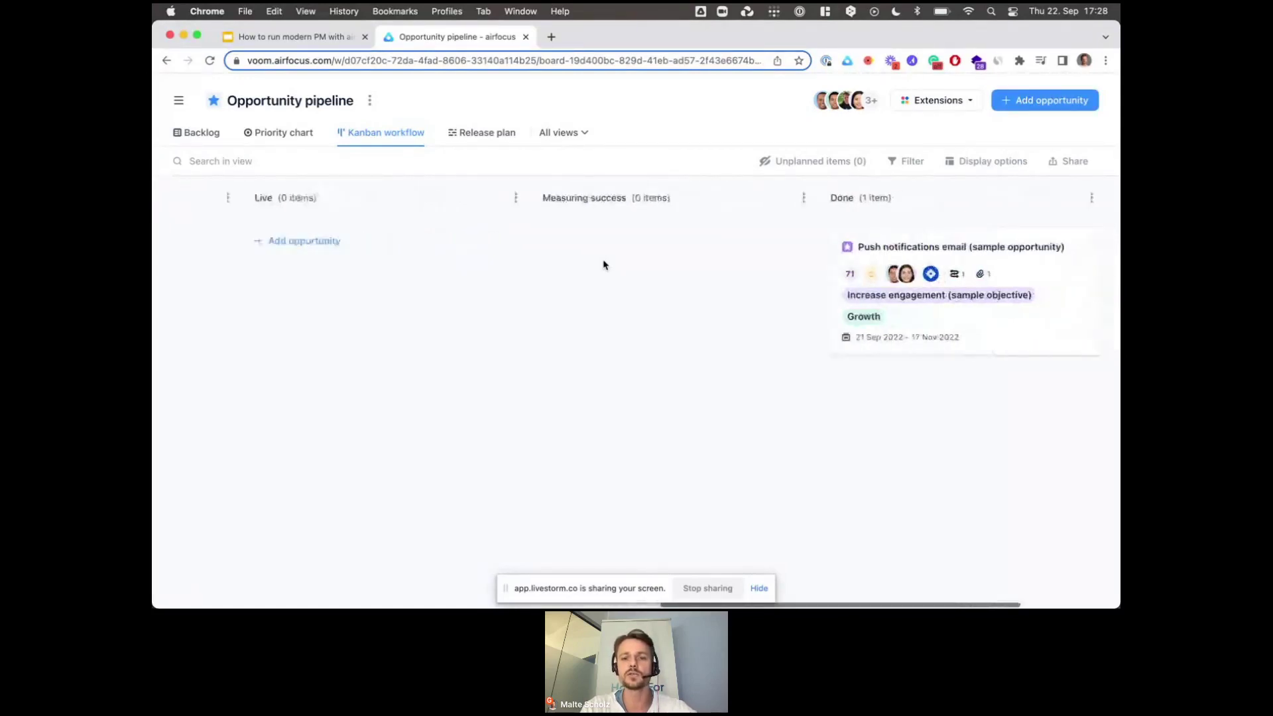
scroll(603, 265, left, 5)
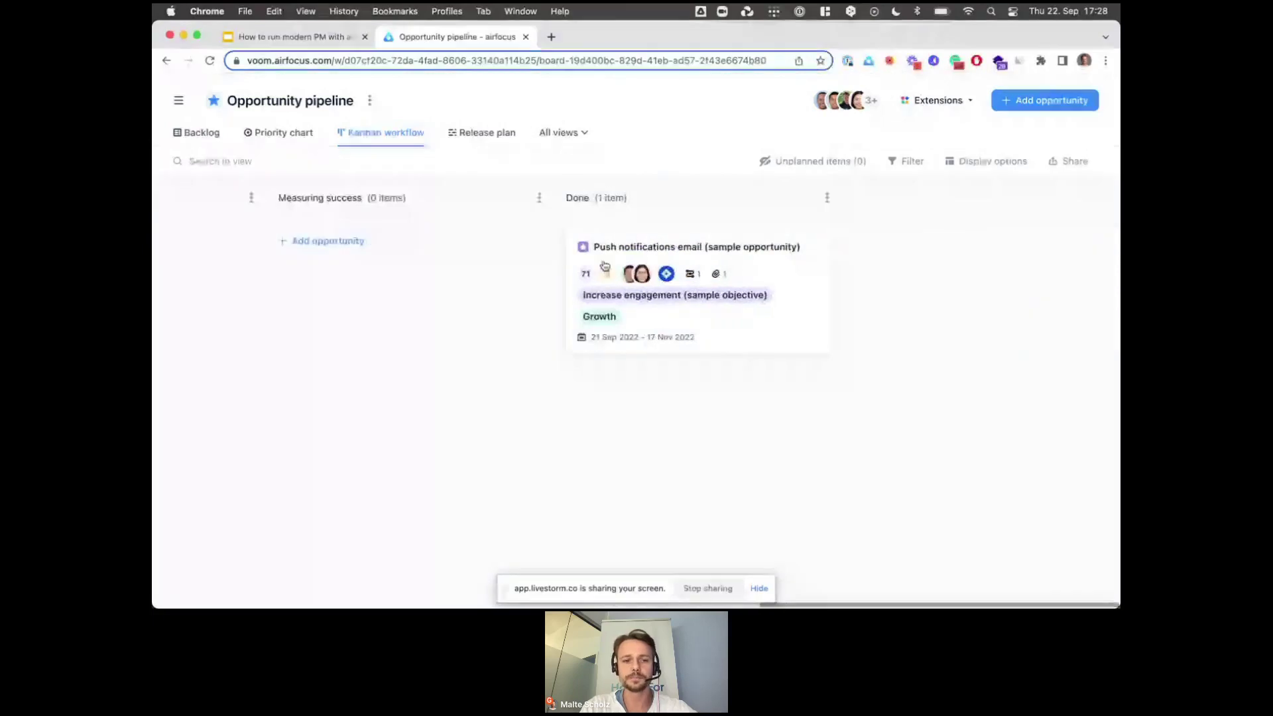
scroll(502, 285, left, 20)
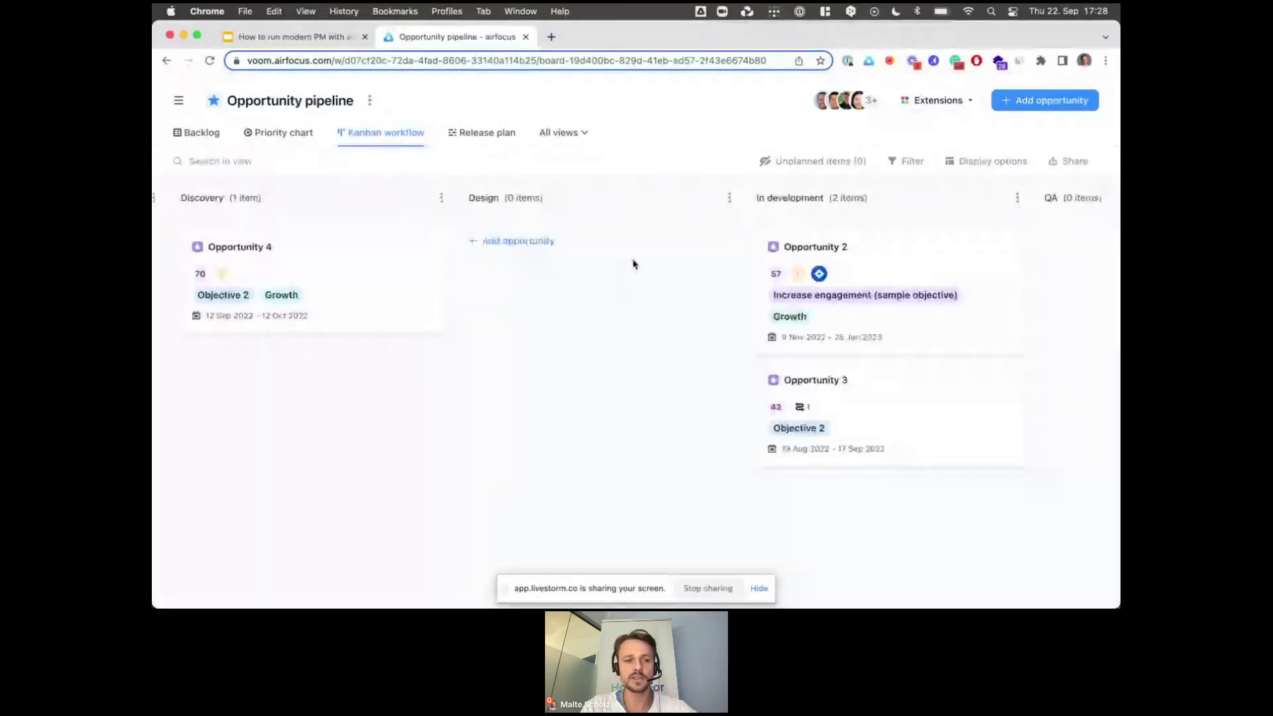
scroll(210, 200, left, 3)
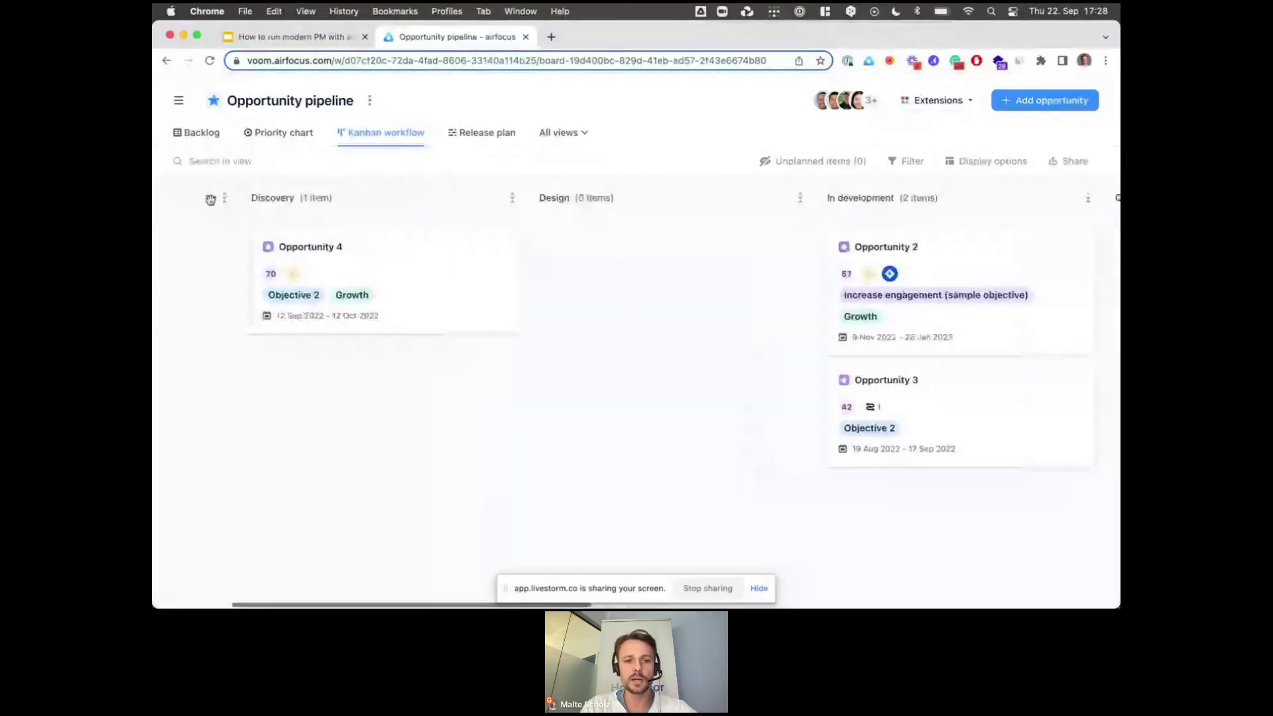
scroll(210, 199, left, 8)
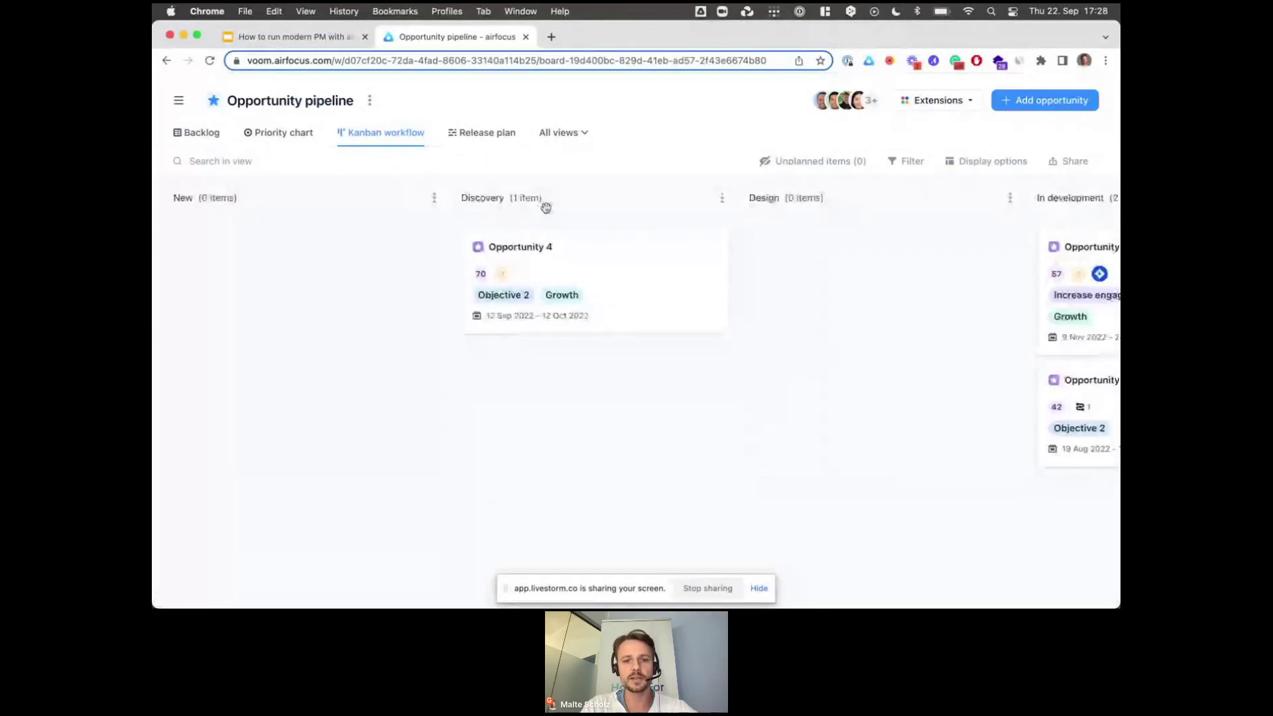
scroll(579, 208, right, 5)
scroll(580, 208, right, 15)
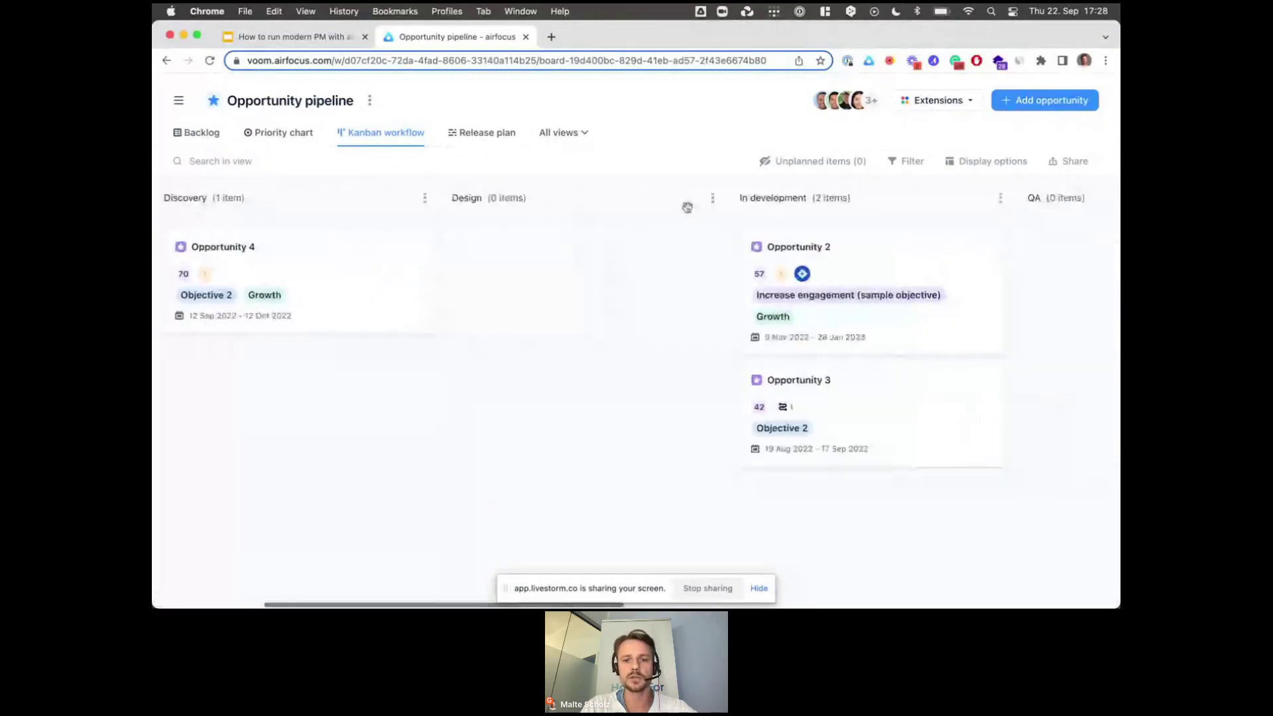
scroll(689, 212, left, 20)
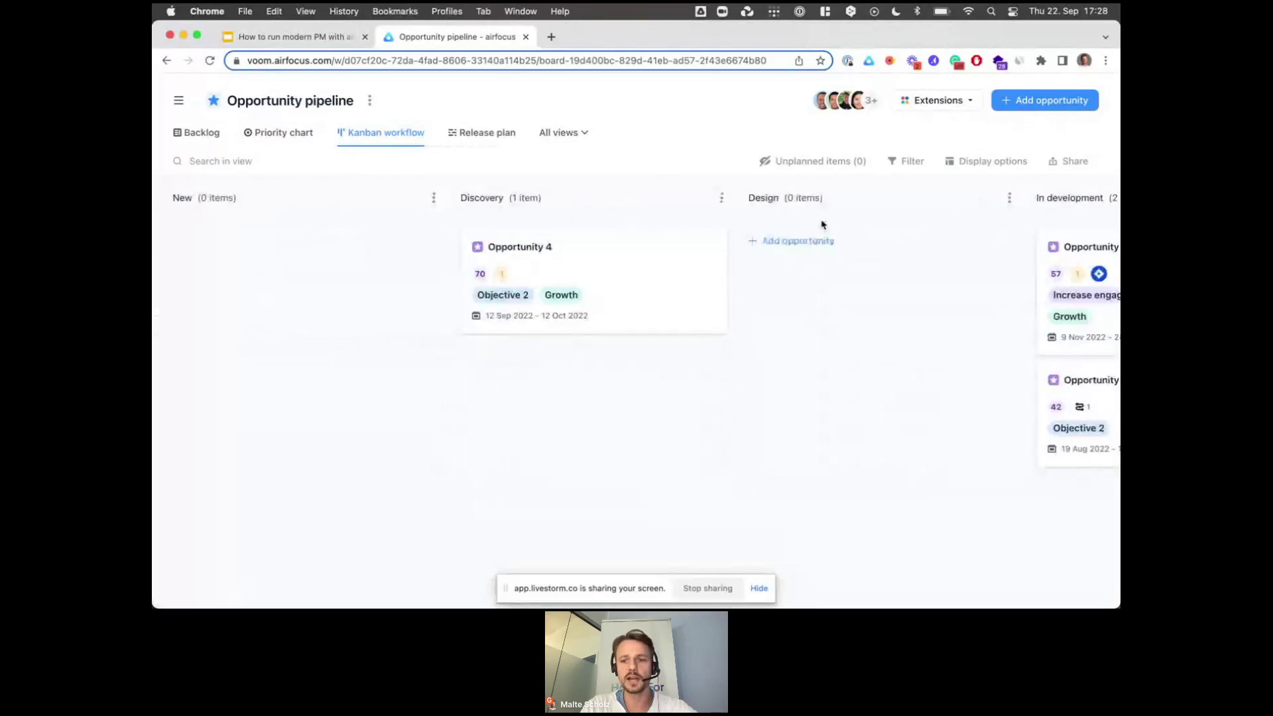
scroll(822, 222, right, 20)
scroll(822, 224, right, 5)
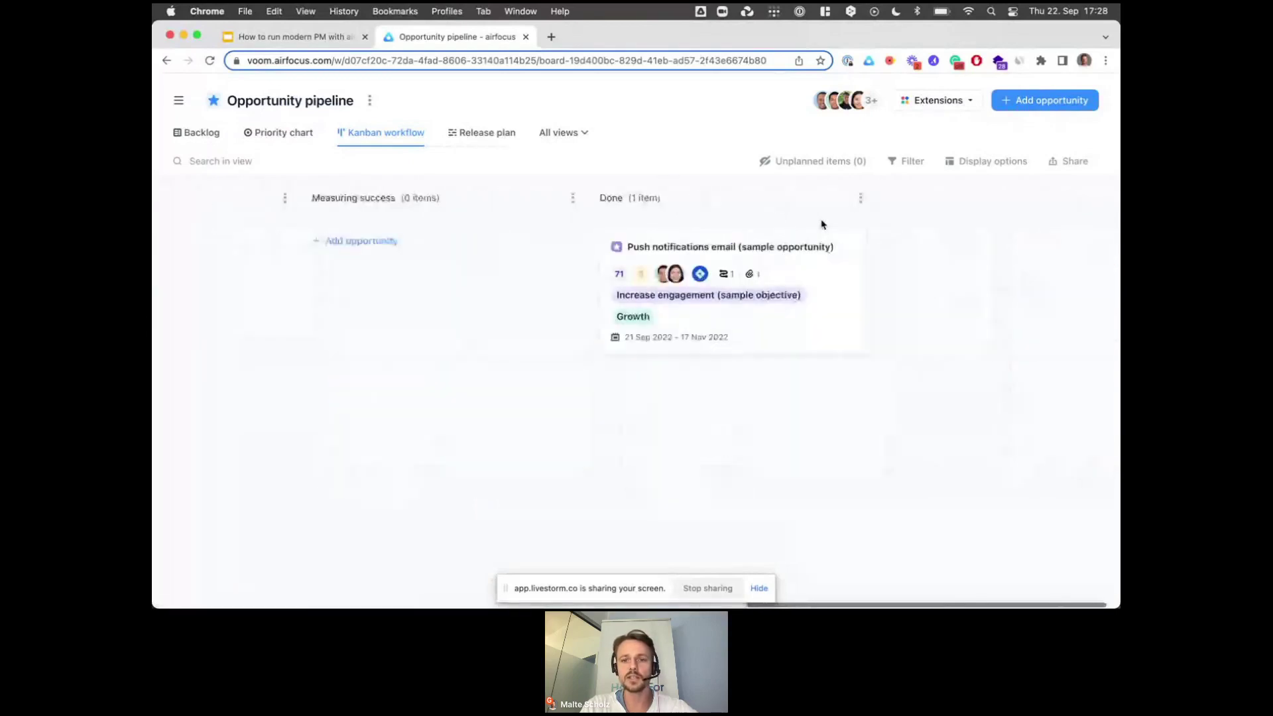
scroll(751, 205, left, 11)
scroll(749, 205, left, 2)
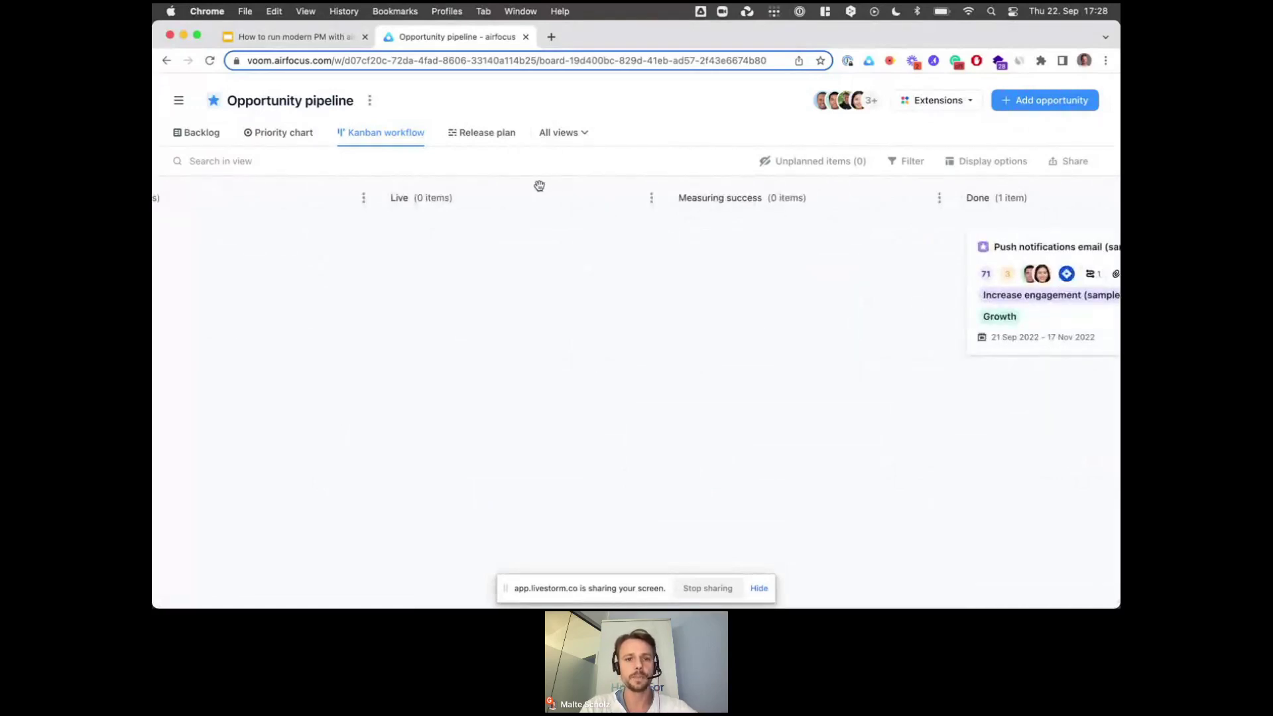
Open the Release plan view to examine the opportunities' timeline and dependencies by objective
click(485, 133)
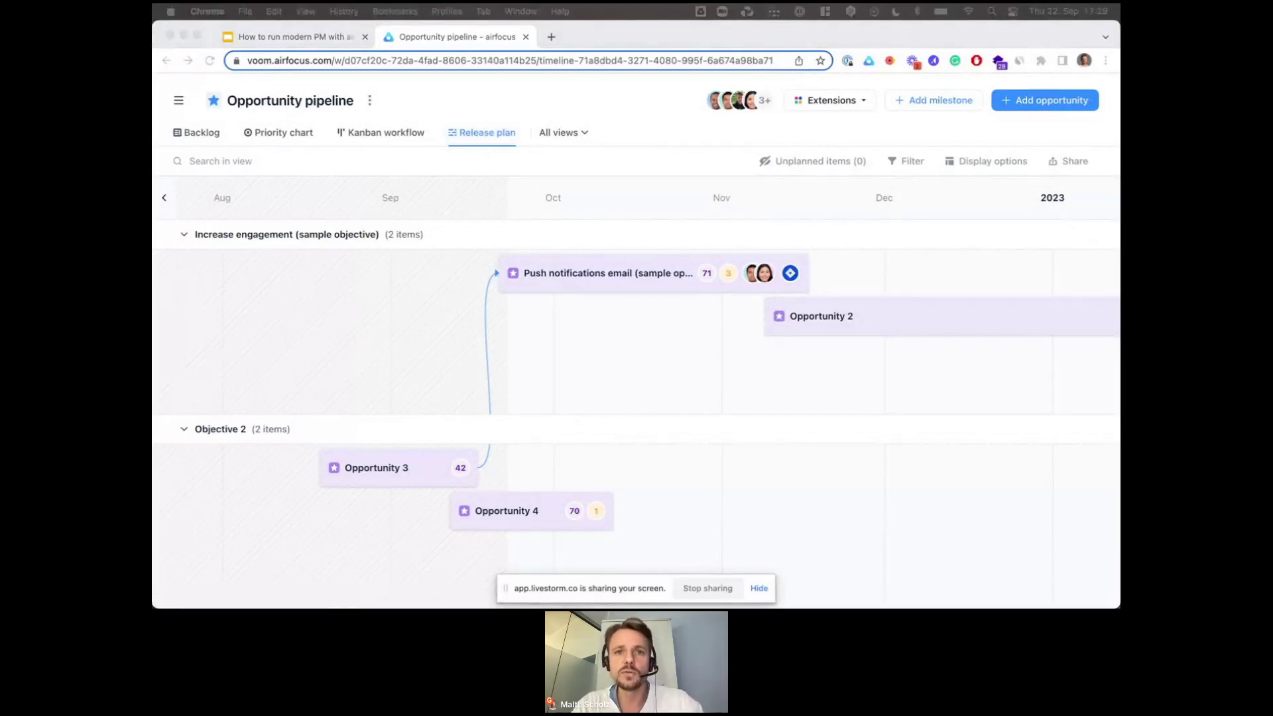
Link Push notifications email (sample opportunity) to Opportunity 2 as a dependency in the Release plan, and extend its end date to 18/12/2022
click(806, 275)
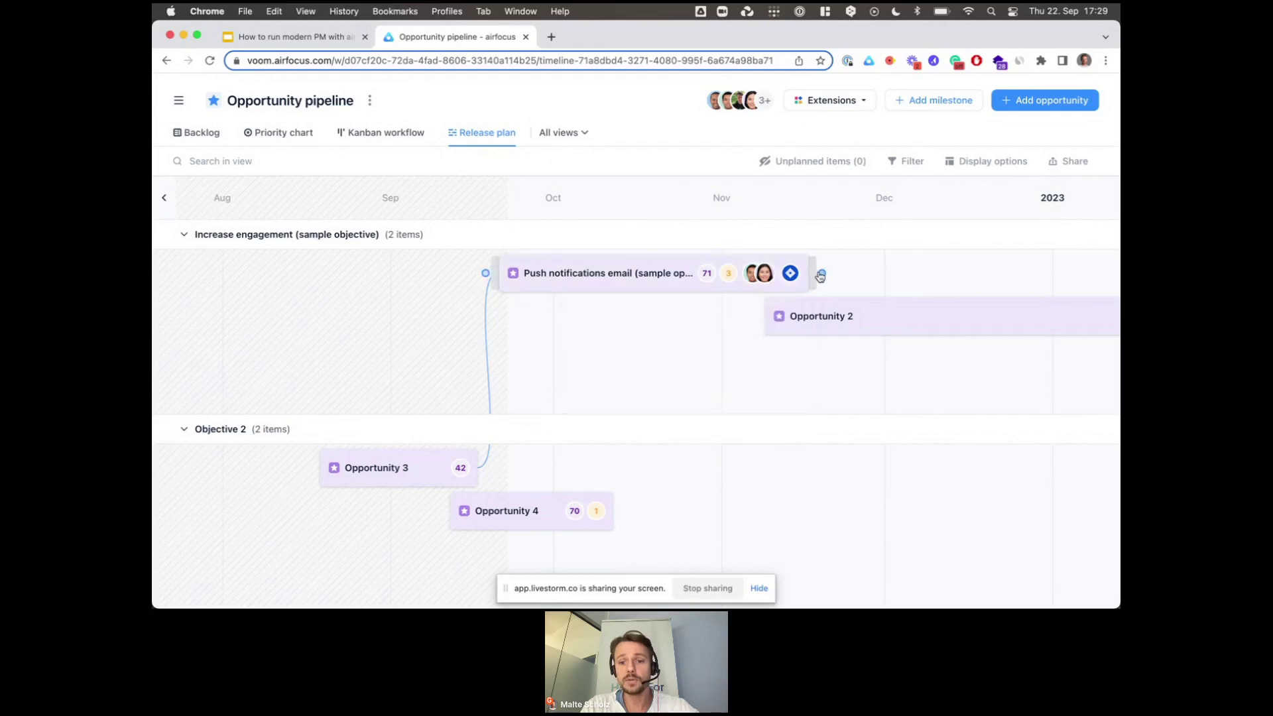
drag(820, 274, 892, 318)
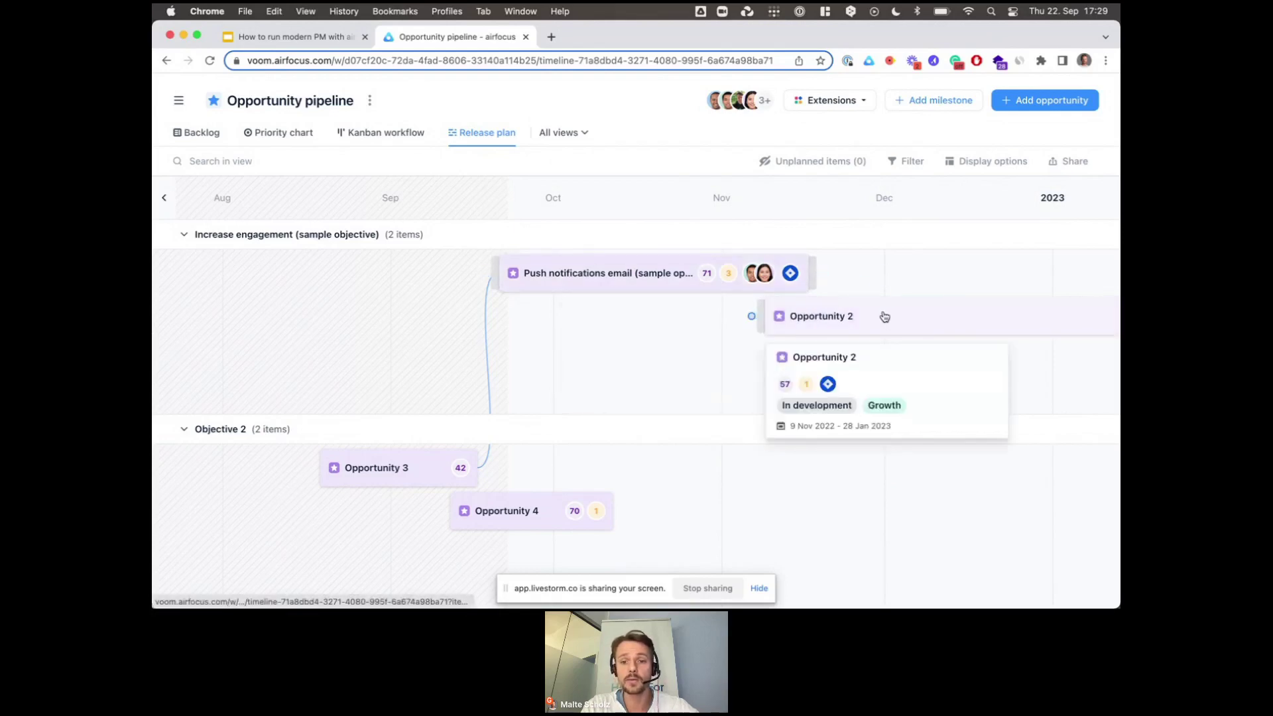
drag(811, 274, 974, 273)
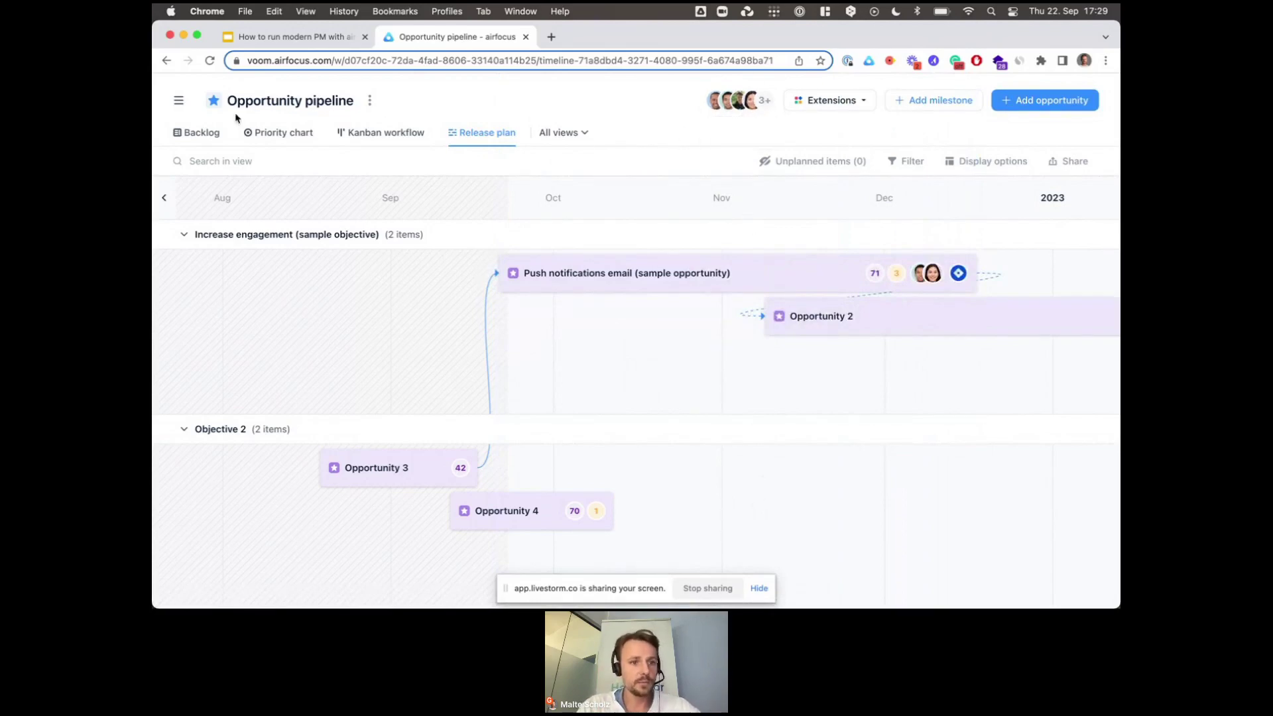
Open the Feedback & Insights workspace under Modern PM and collapse the navigation sidebar
click(177, 105)
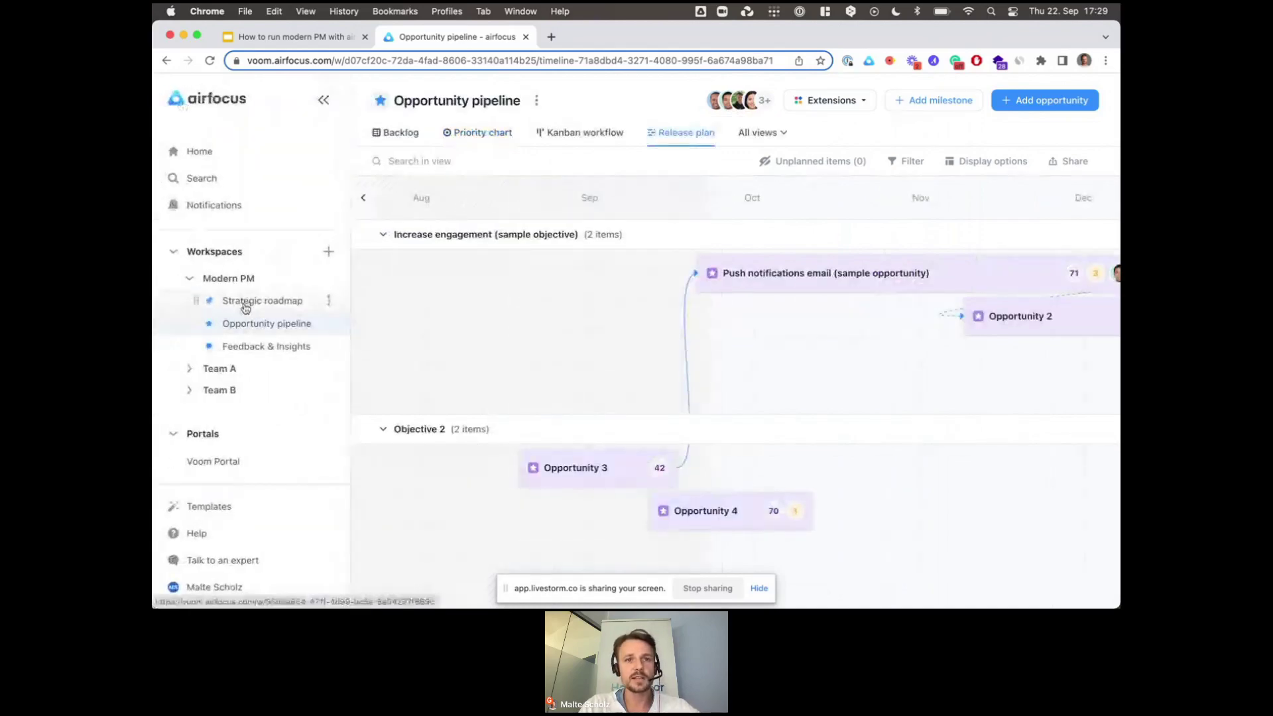
click(259, 352)
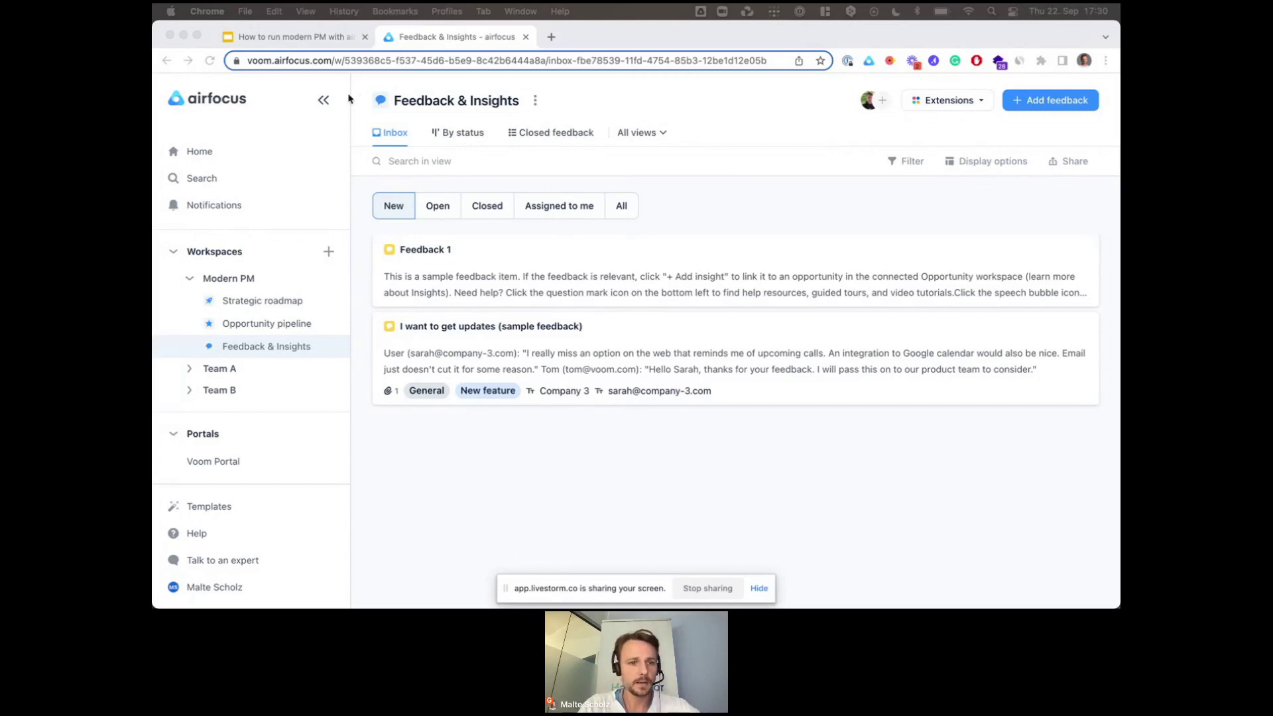
click(319, 104)
click(324, 103)
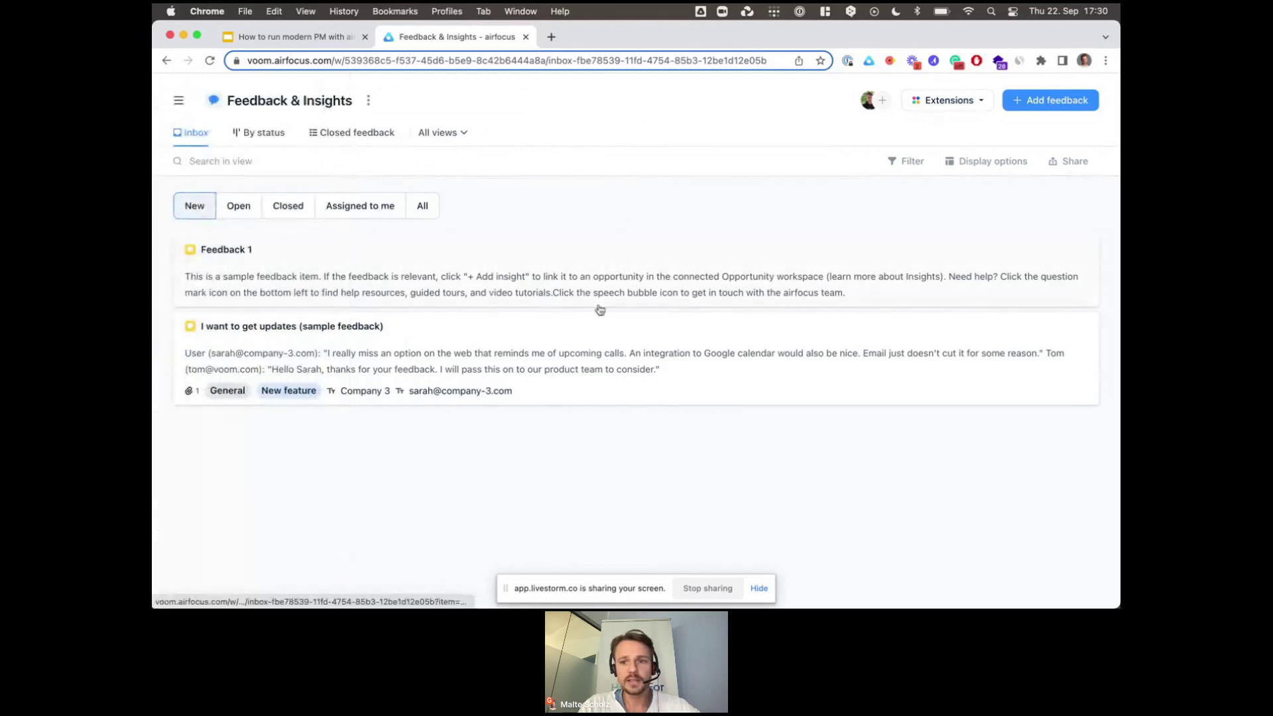
Examine the Insights extension's settings for the target workspaces and insight card details, and close them without changes
click(948, 100)
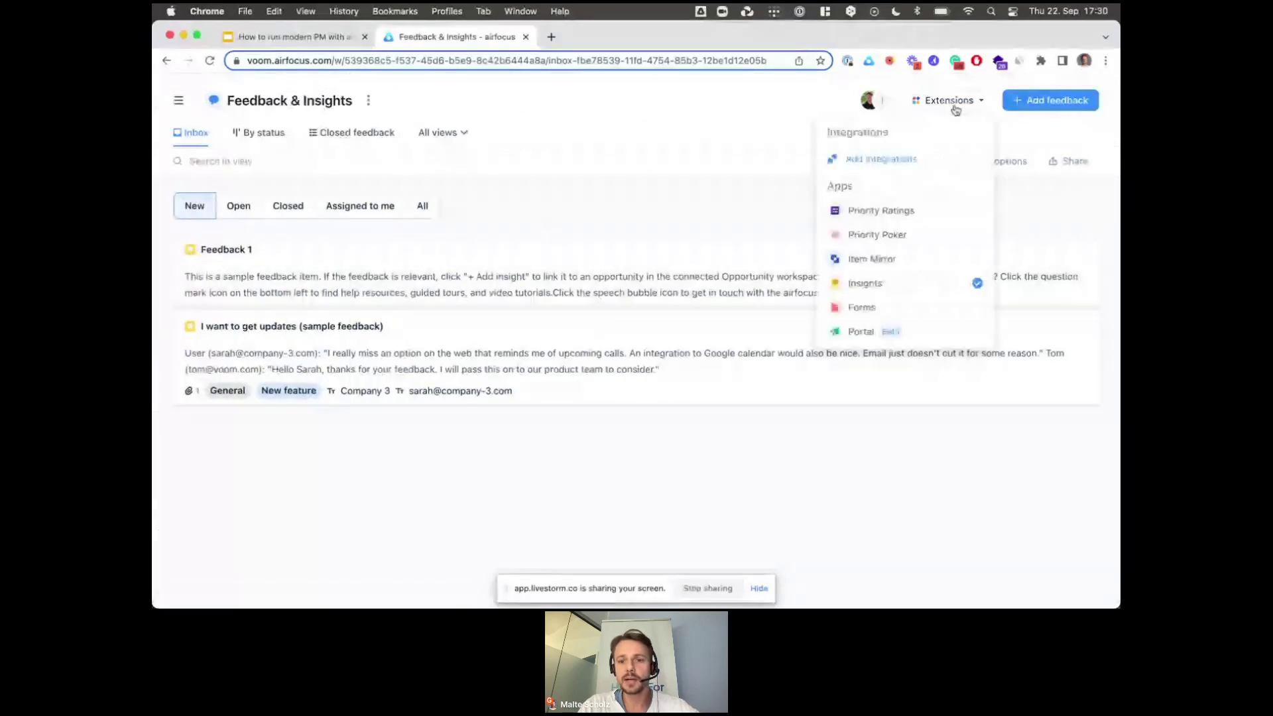
click(902, 291)
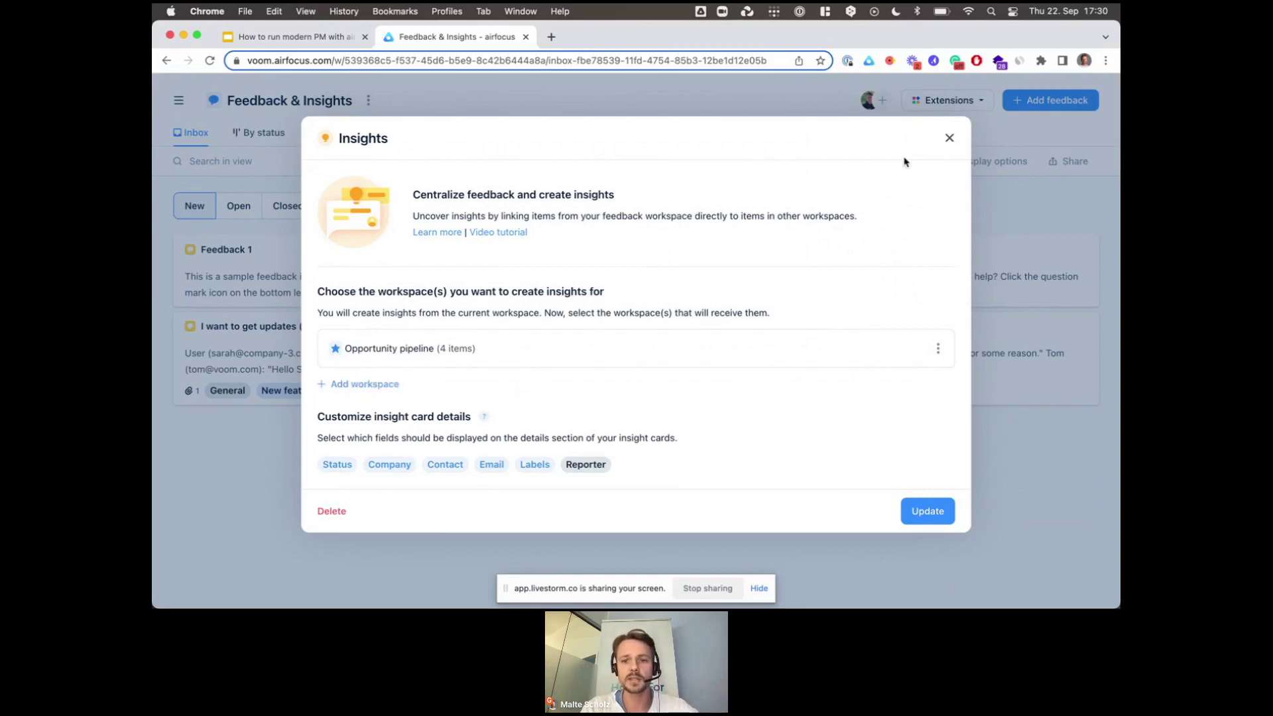
click(949, 139)
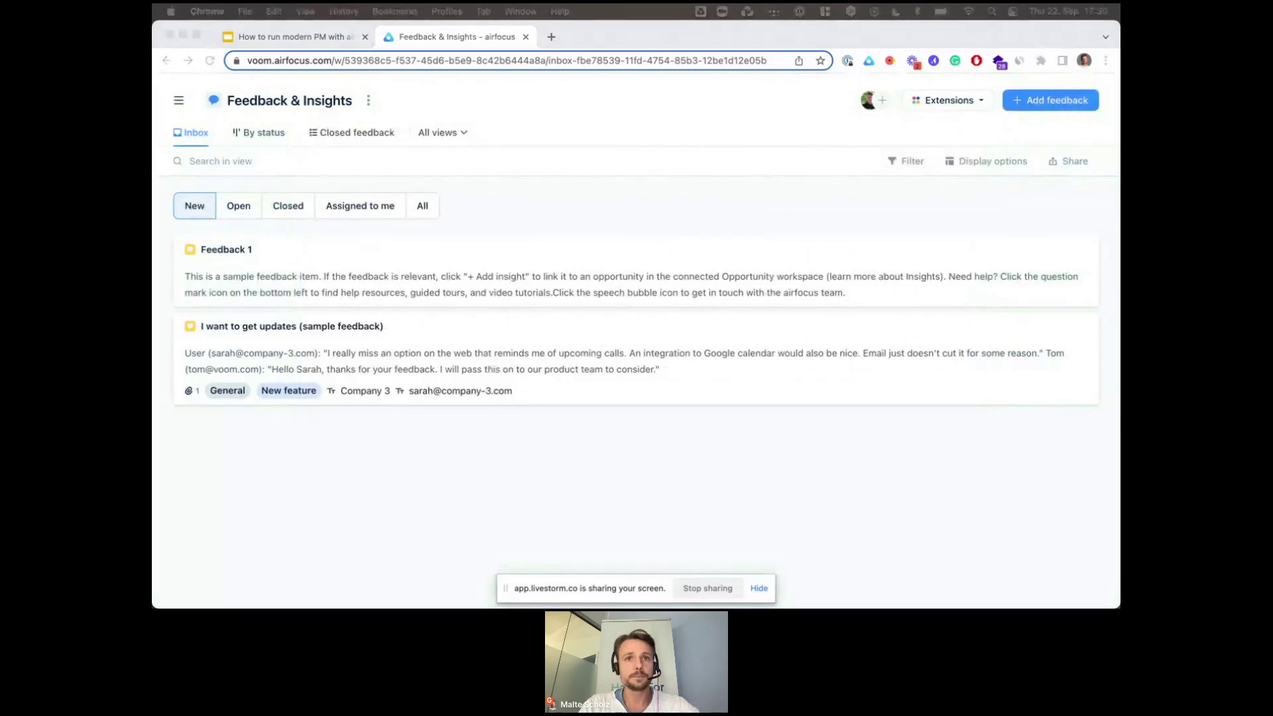
click(609, 221)
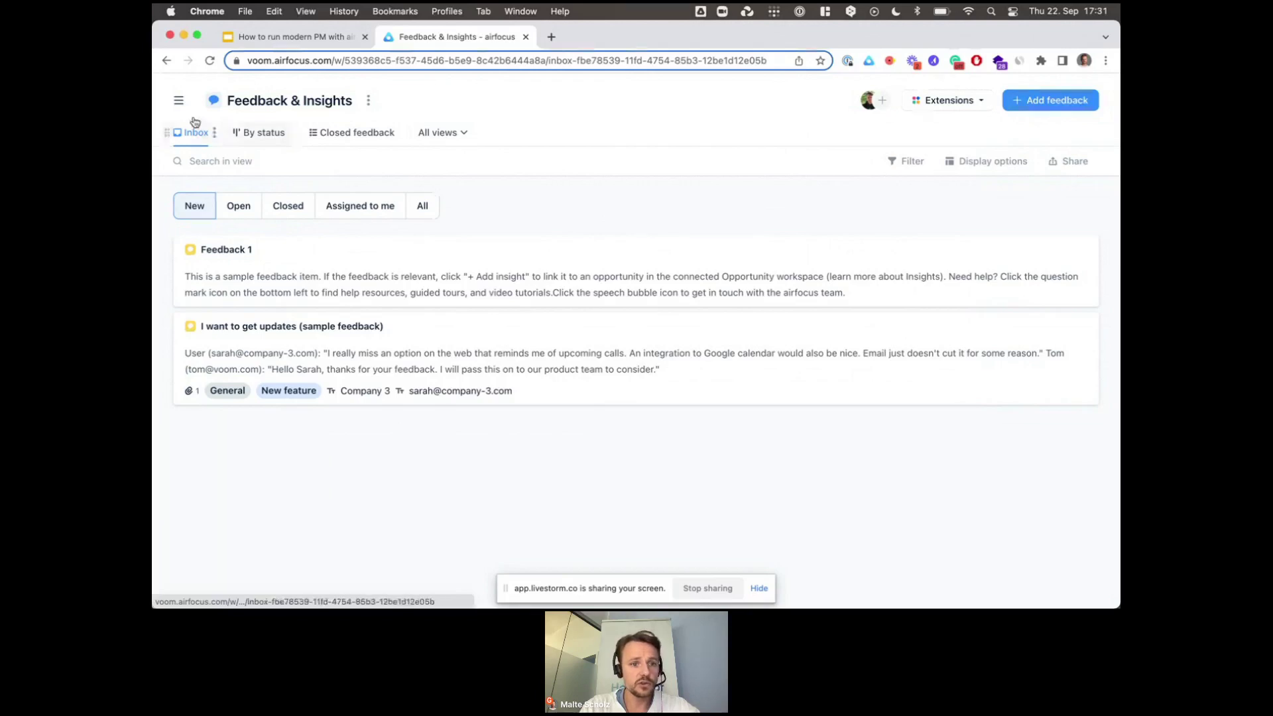
Open the Voom Portal and look through the cards on its public Now roadmap
click(177, 101)
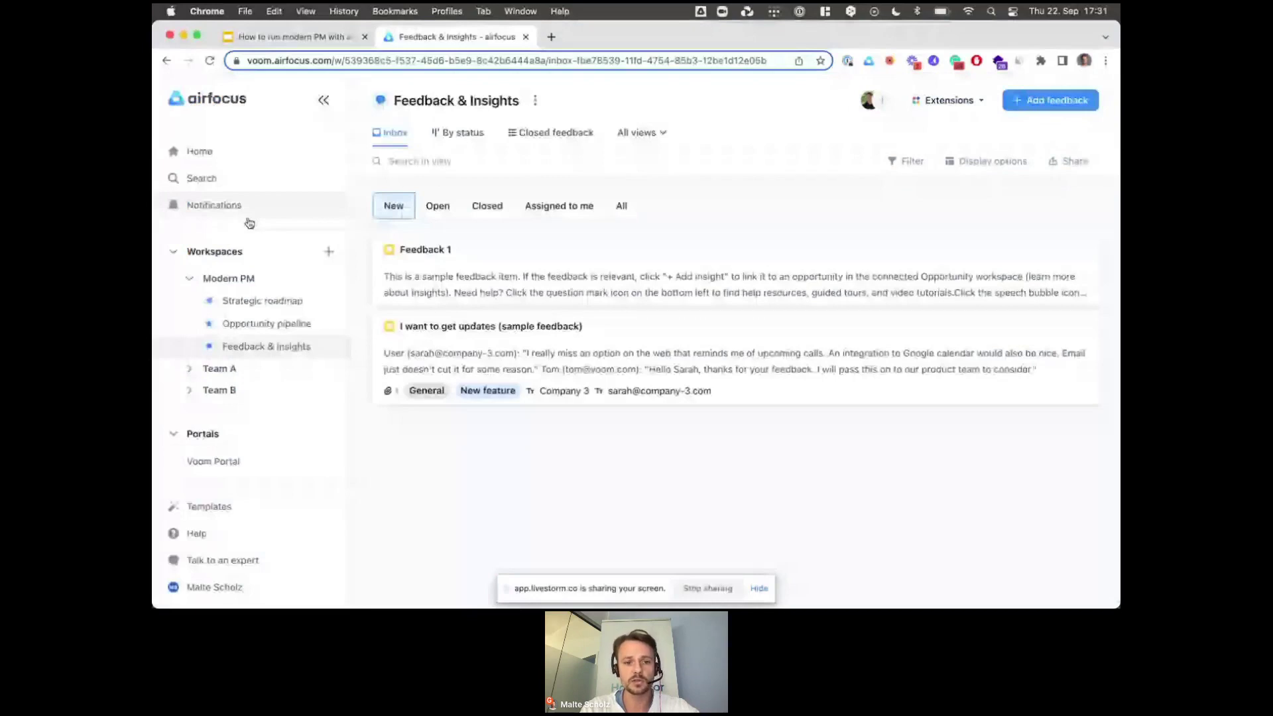
click(229, 464)
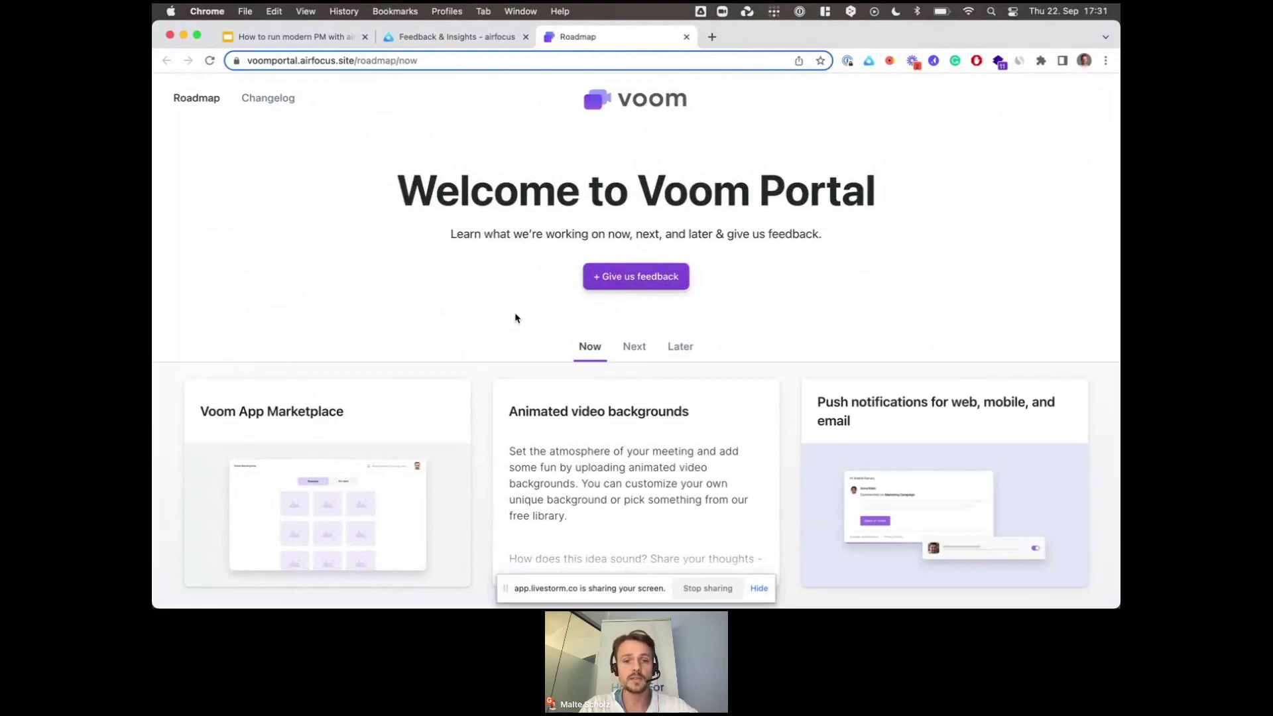
scroll(515, 318, down, 1)
scroll(515, 318, down, 2)
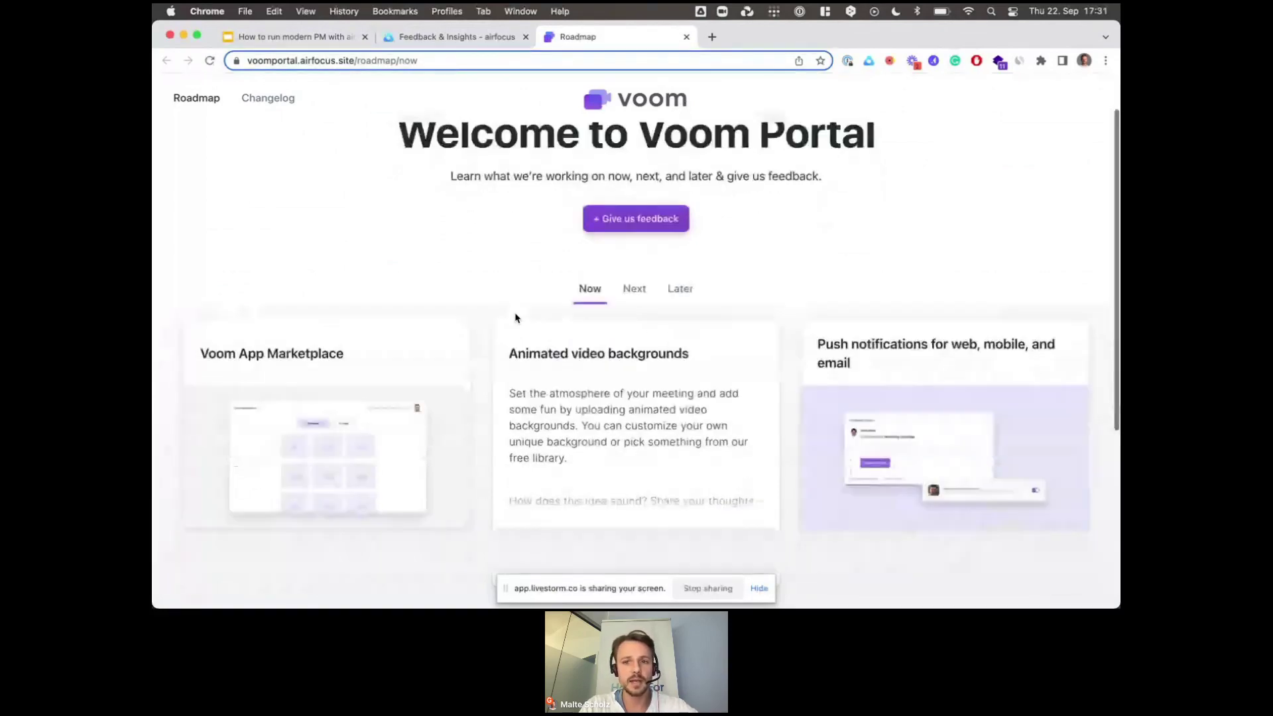
scroll(515, 318, down, 4)
scroll(515, 319, down, 2)
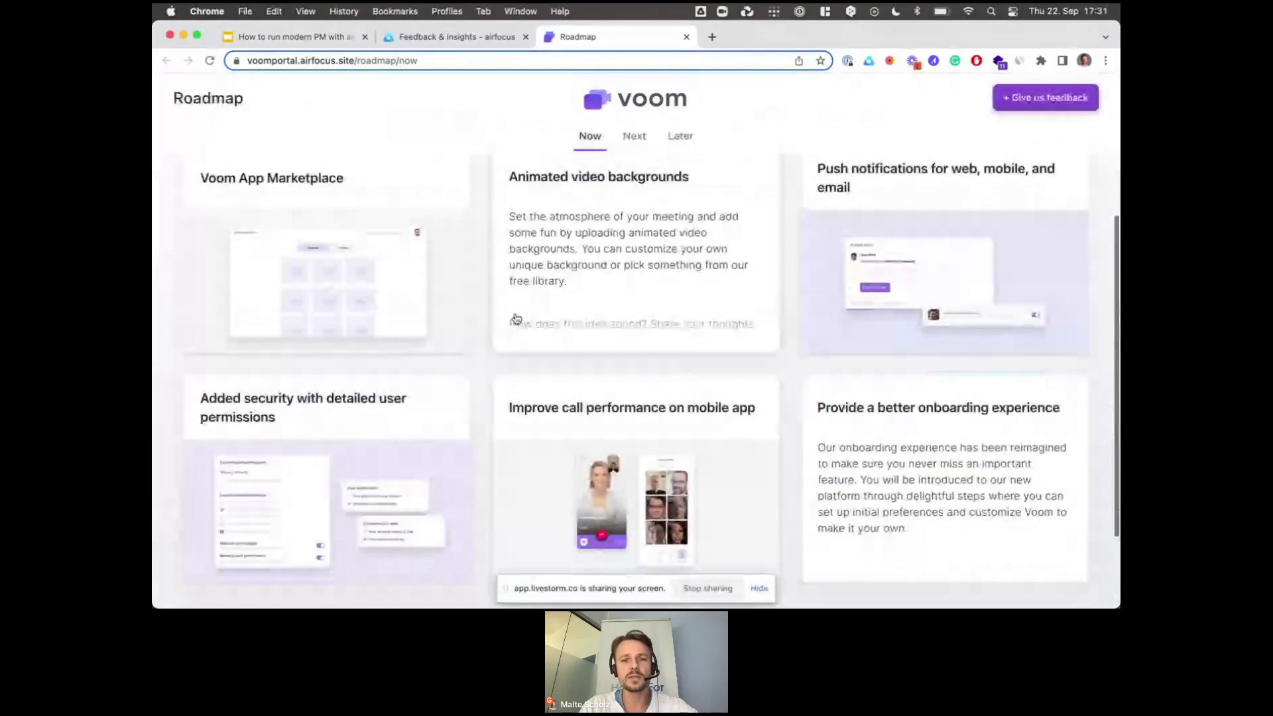
scroll(471, 316, up, 2)
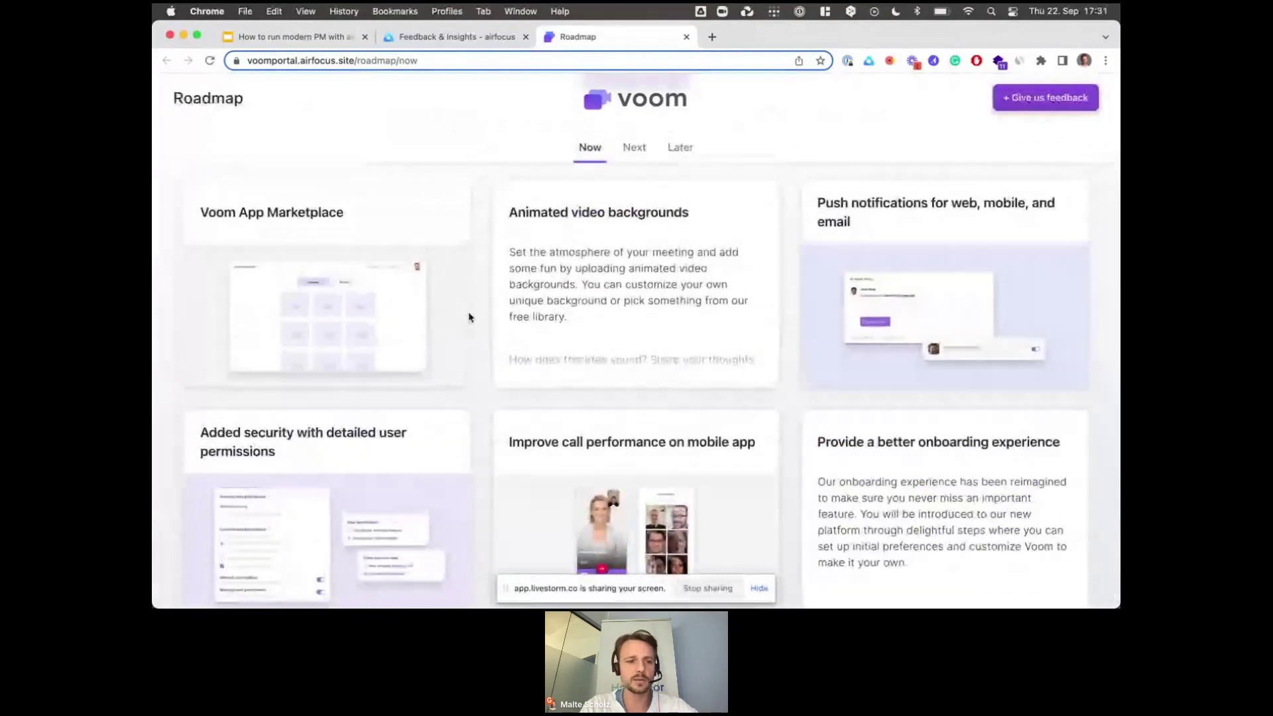
Read the Voom App Marketplace card's full description on the portal roadmap and close it
click(324, 281)
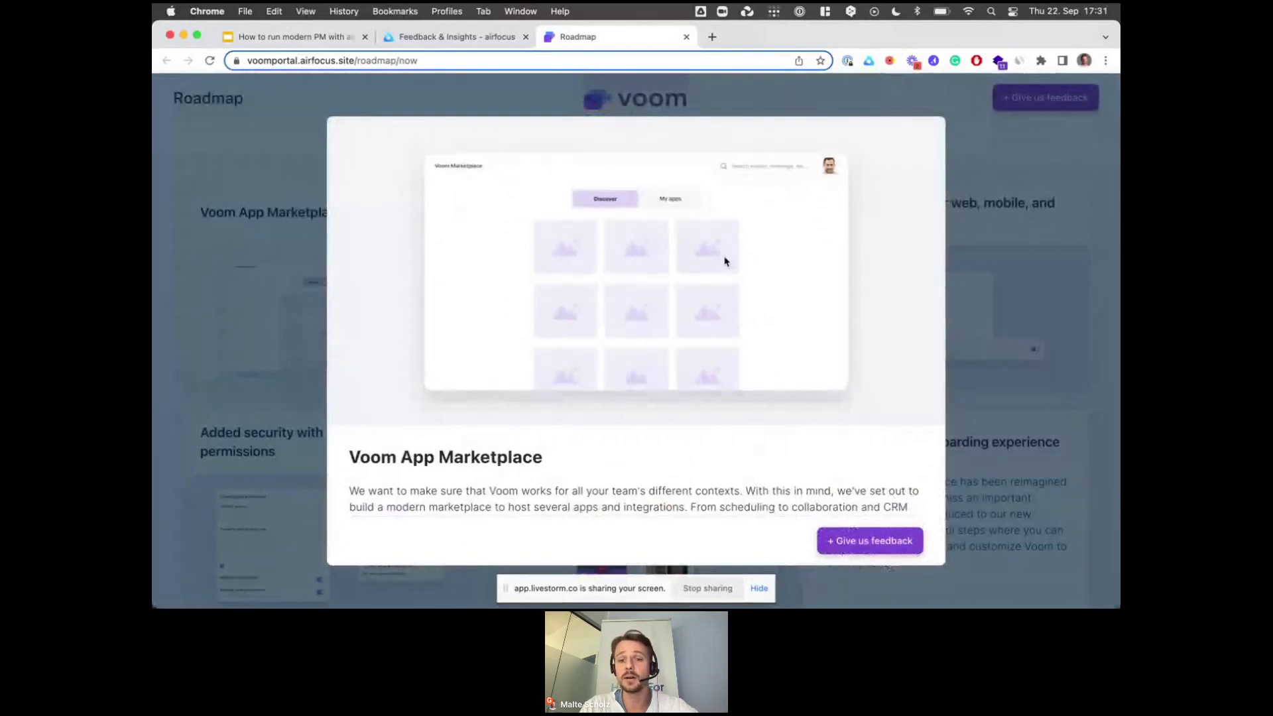
scroll(517, 490, down, 3)
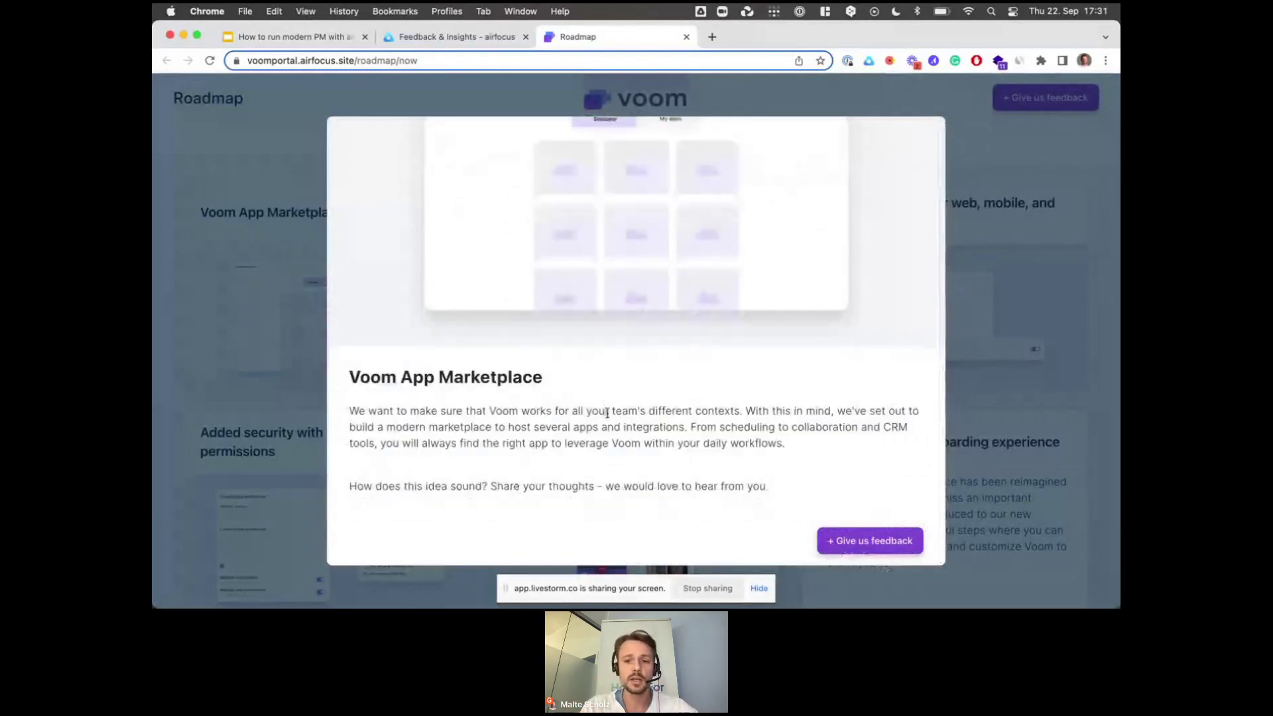
click(1055, 303)
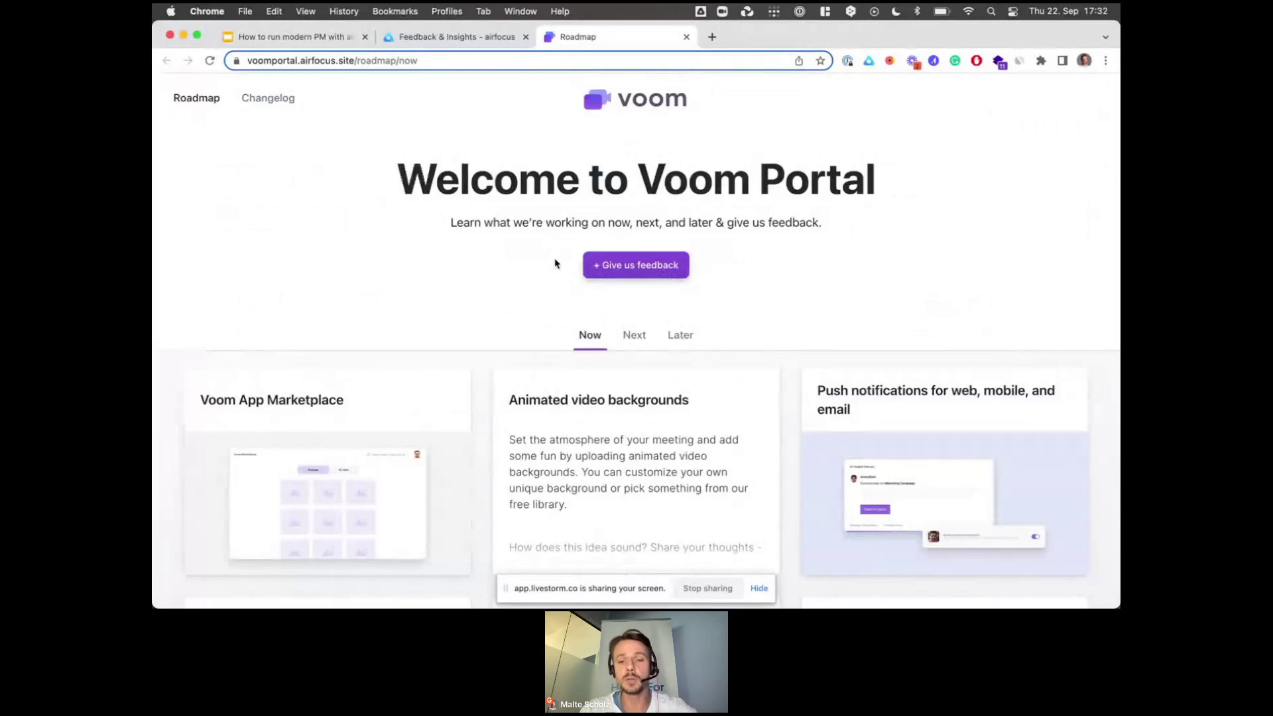
View the portal's feedback form and the Animated video backgrounds card, closing each without submitting anything
click(623, 265)
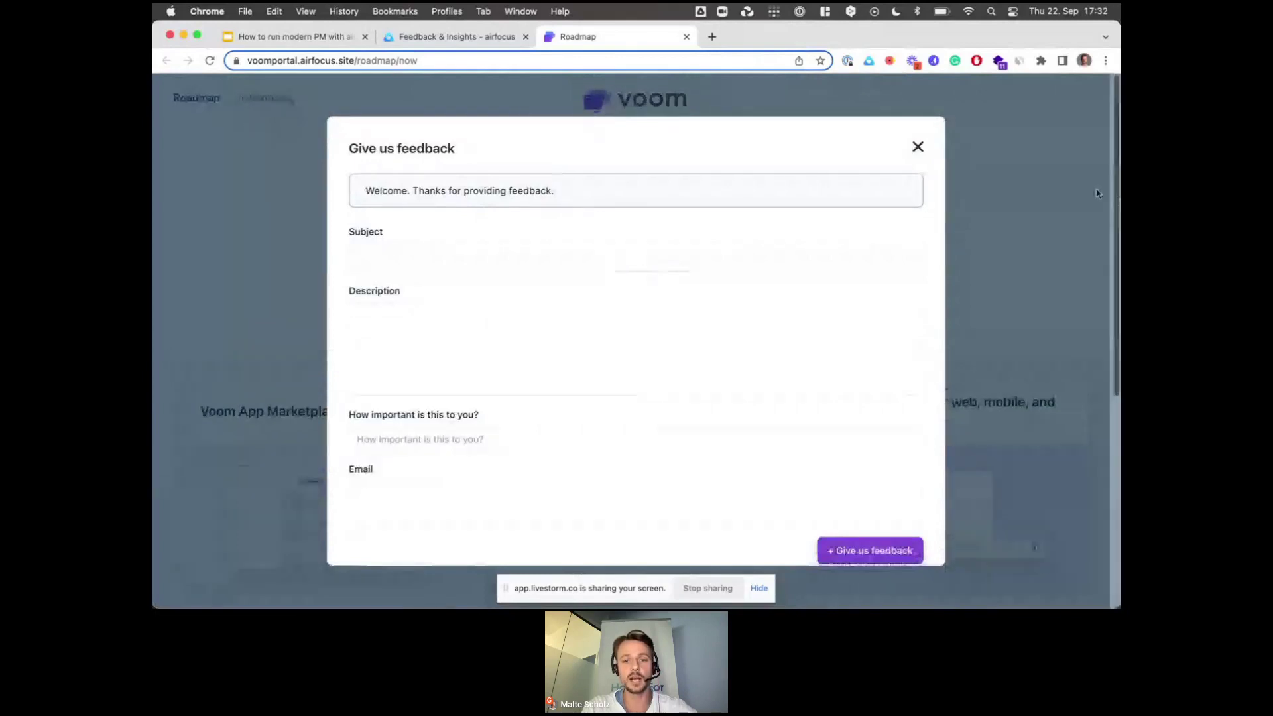
click(1099, 193)
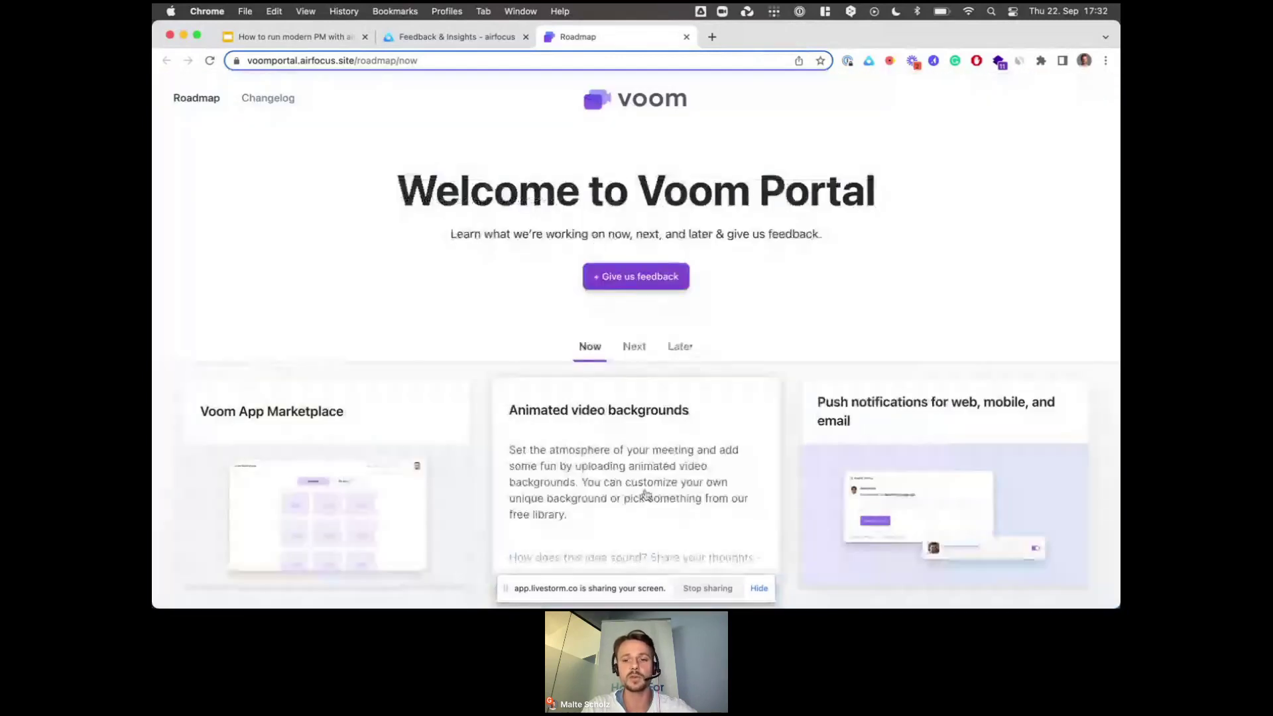
click(647, 495)
click(961, 248)
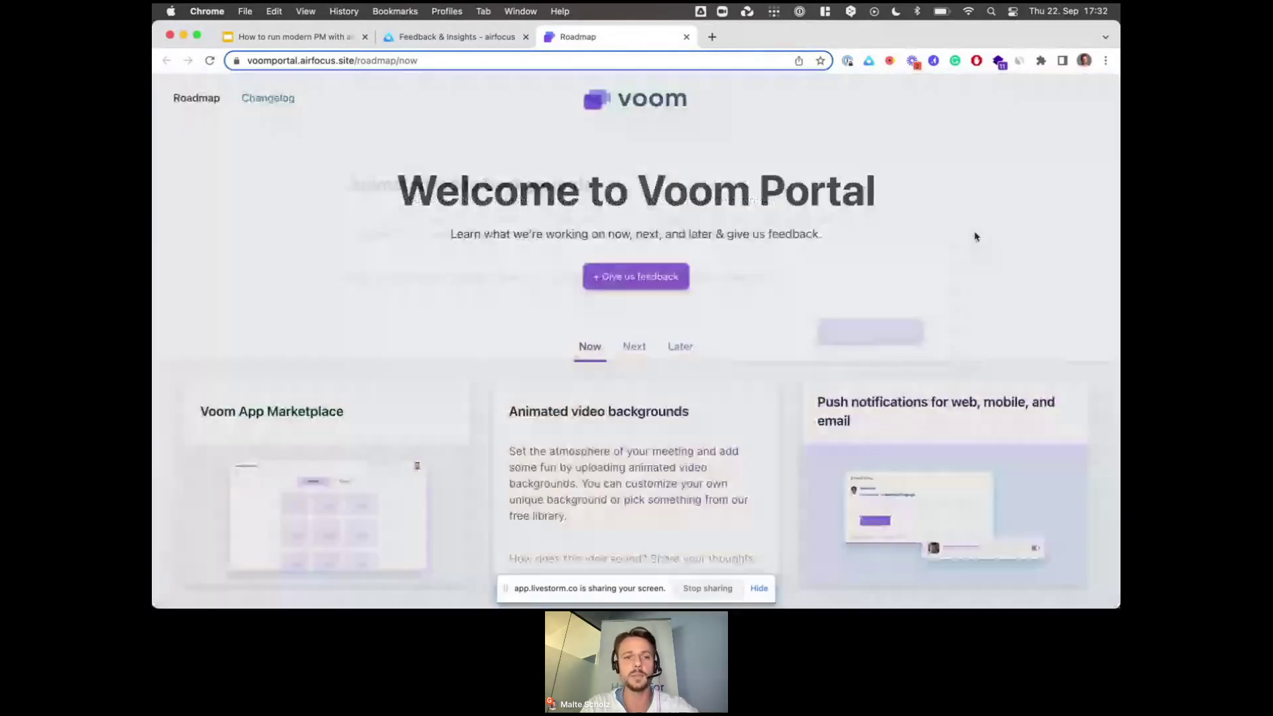
Return to the Feedback & Insights inbox, collapse the sidebar and open the I want to get updates sample feedback
click(455, 37)
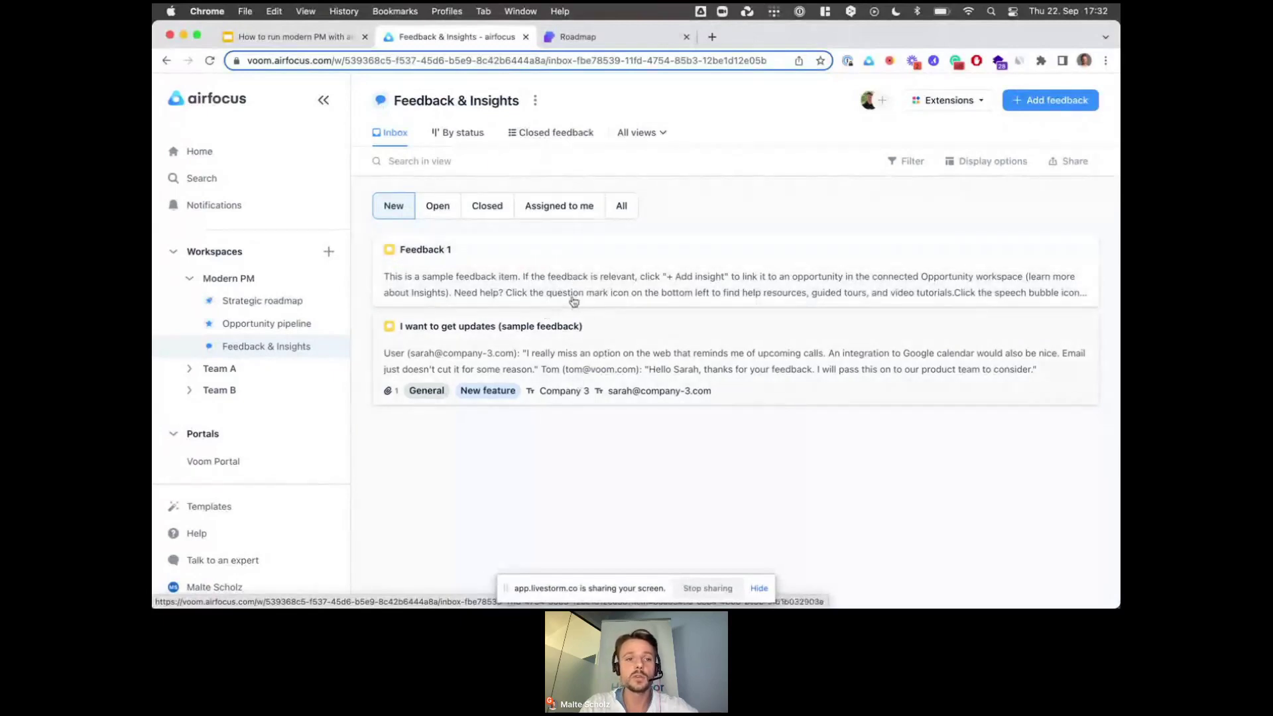
click(325, 104)
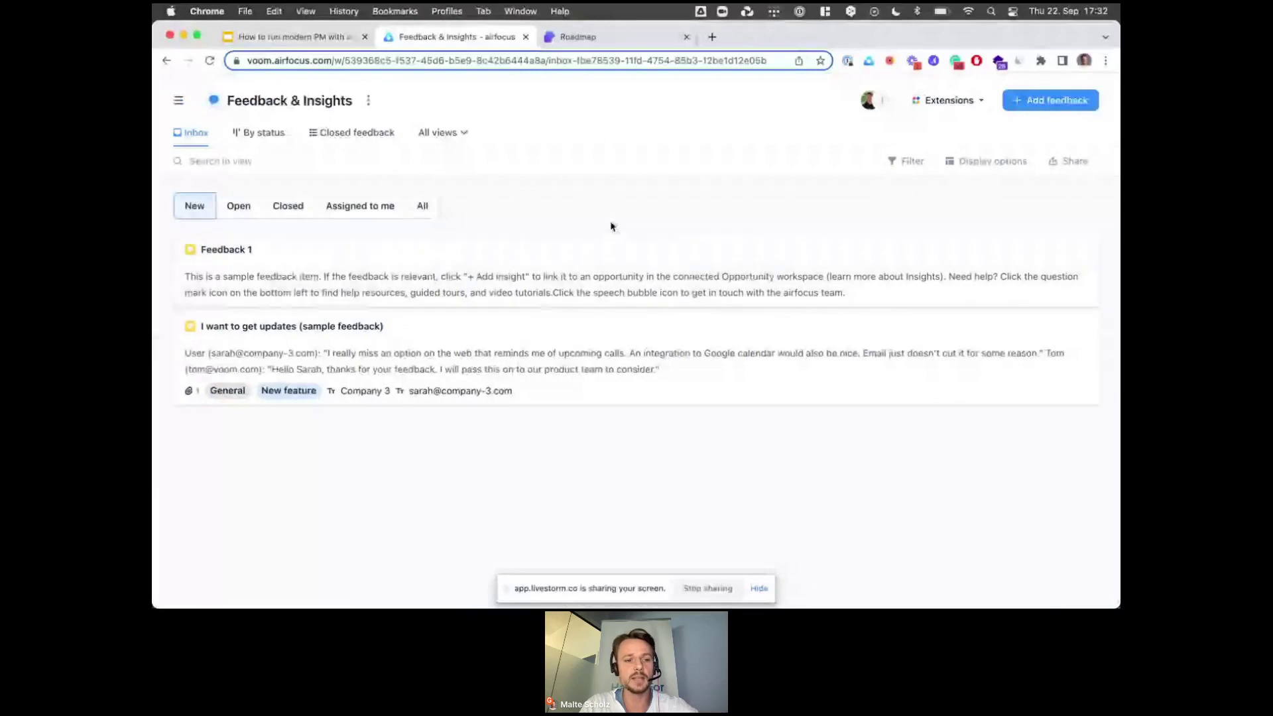
click(605, 358)
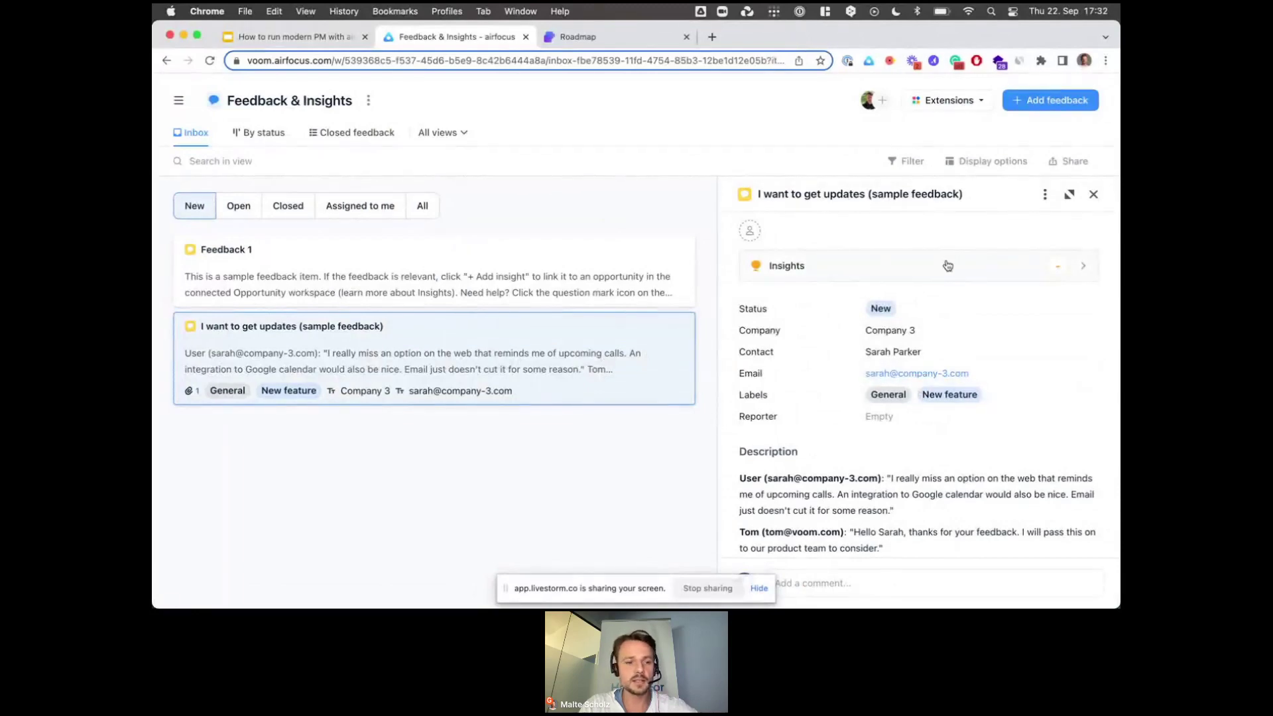
Create an insight from "I really miss an option on the web that reminds me of upcoming calls" and link it to Push notifications email (sample opportunity)
click(903, 266)
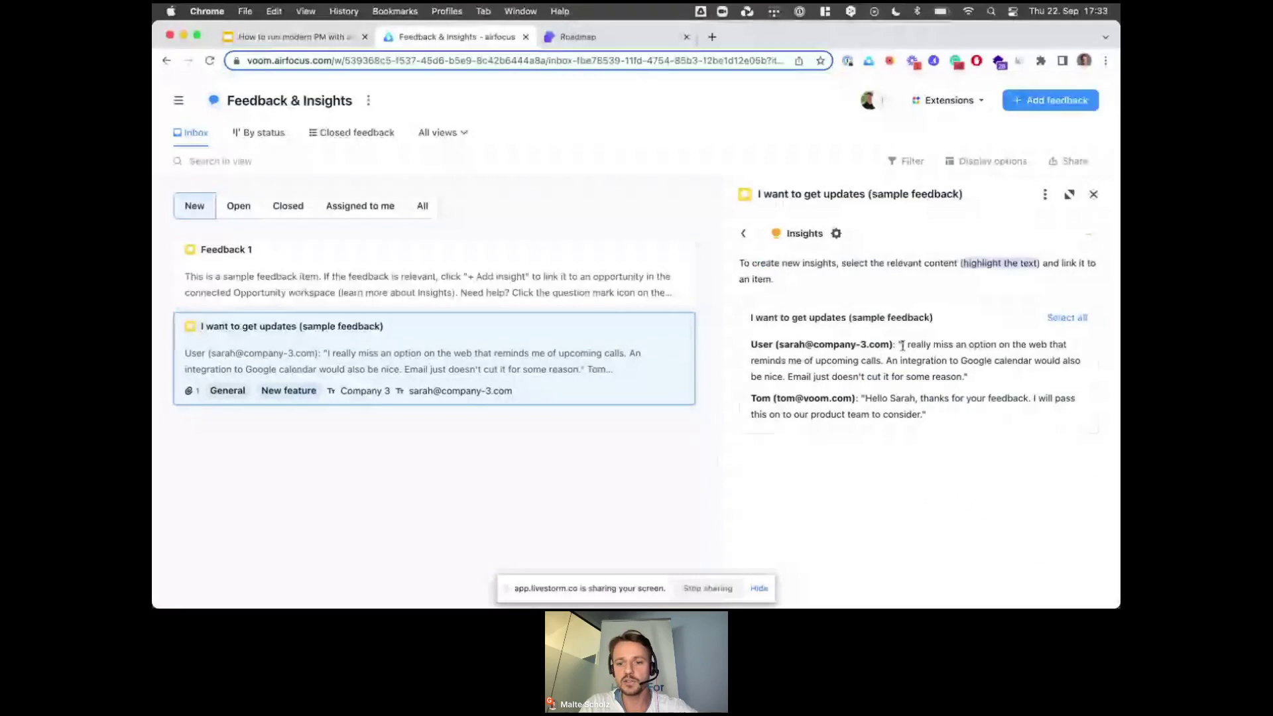
drag(902, 346, 879, 362)
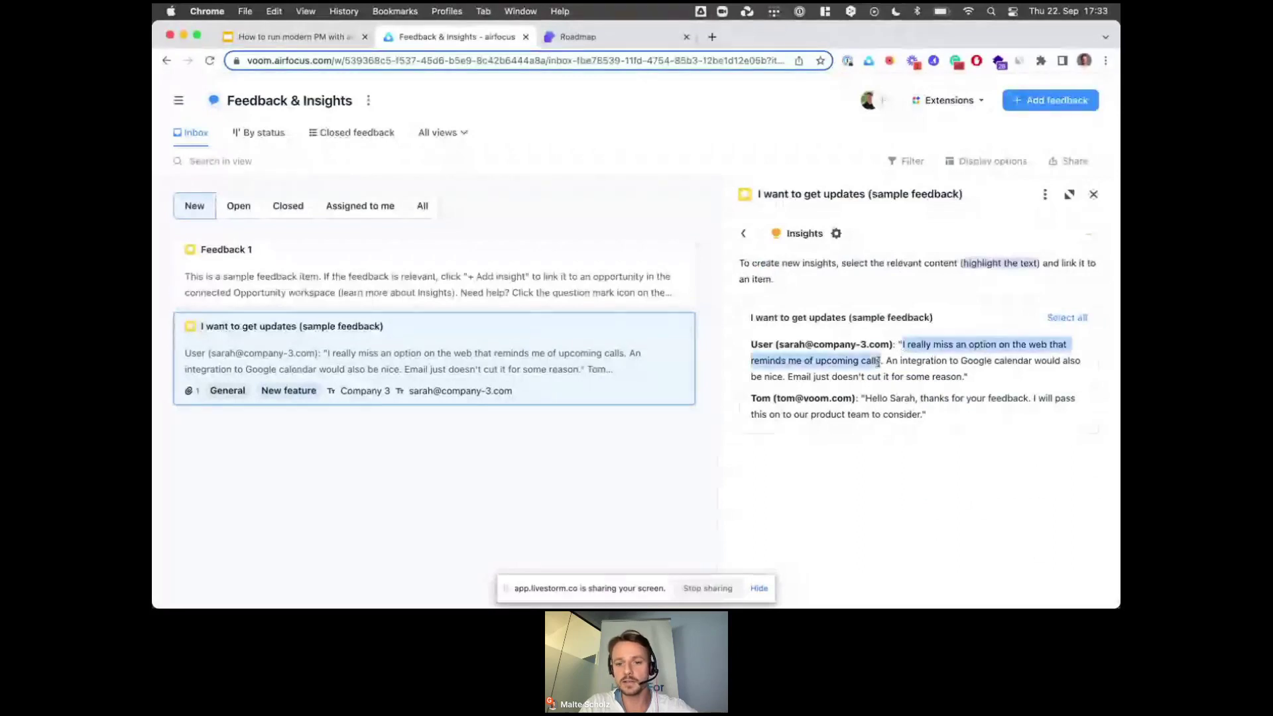
drag(878, 361, 880, 361)
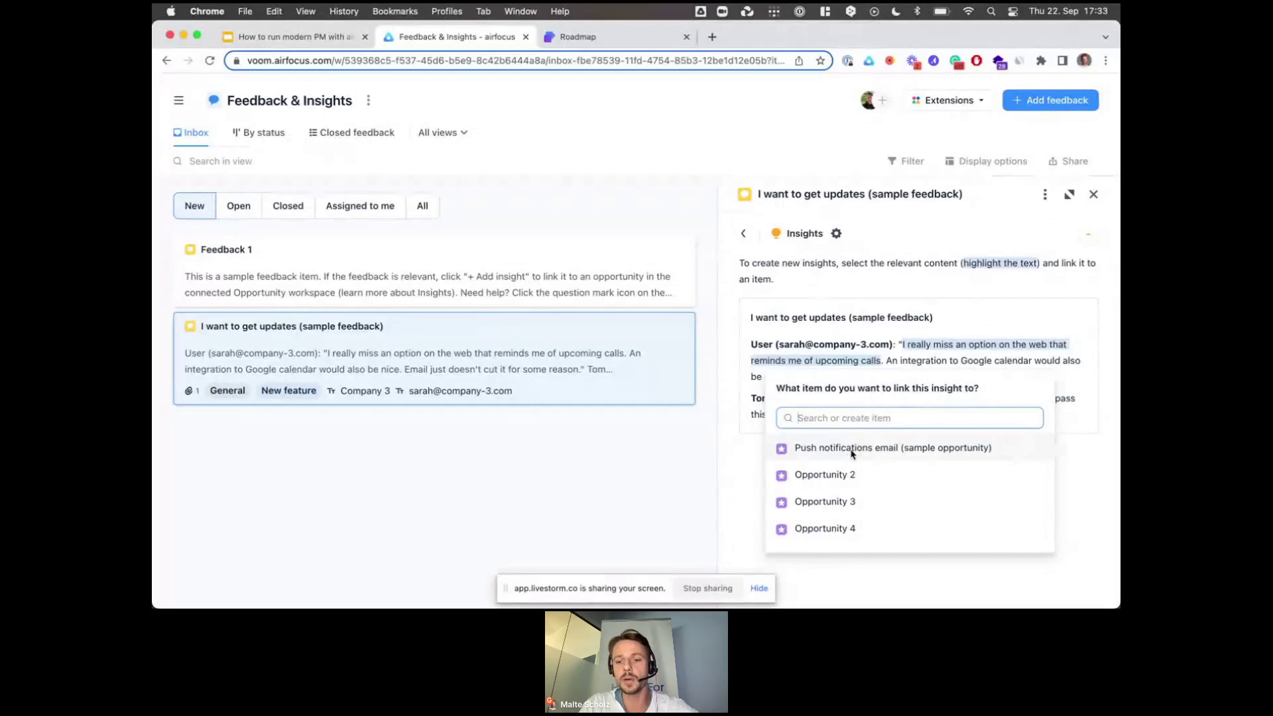
click(858, 450)
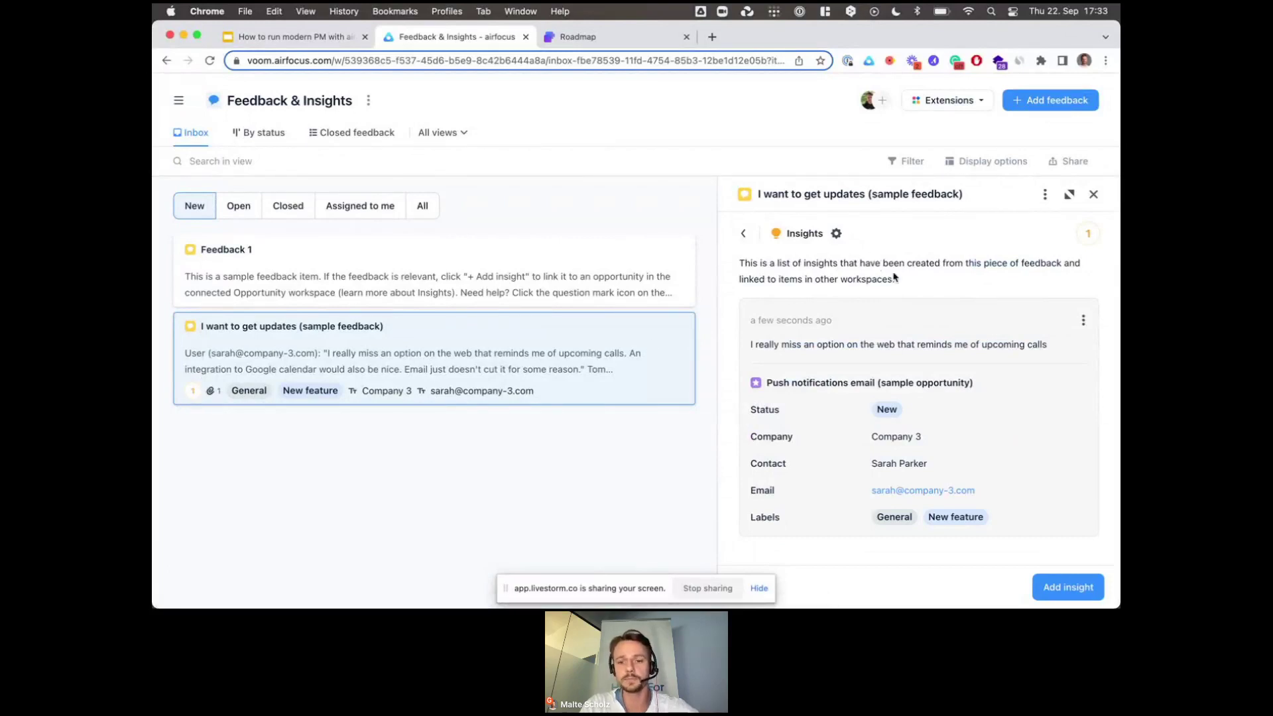
Open the insight's linked opportunity as the original item in the Opportunity pipeline, review all its insights and return to the item's details
click(865, 383)
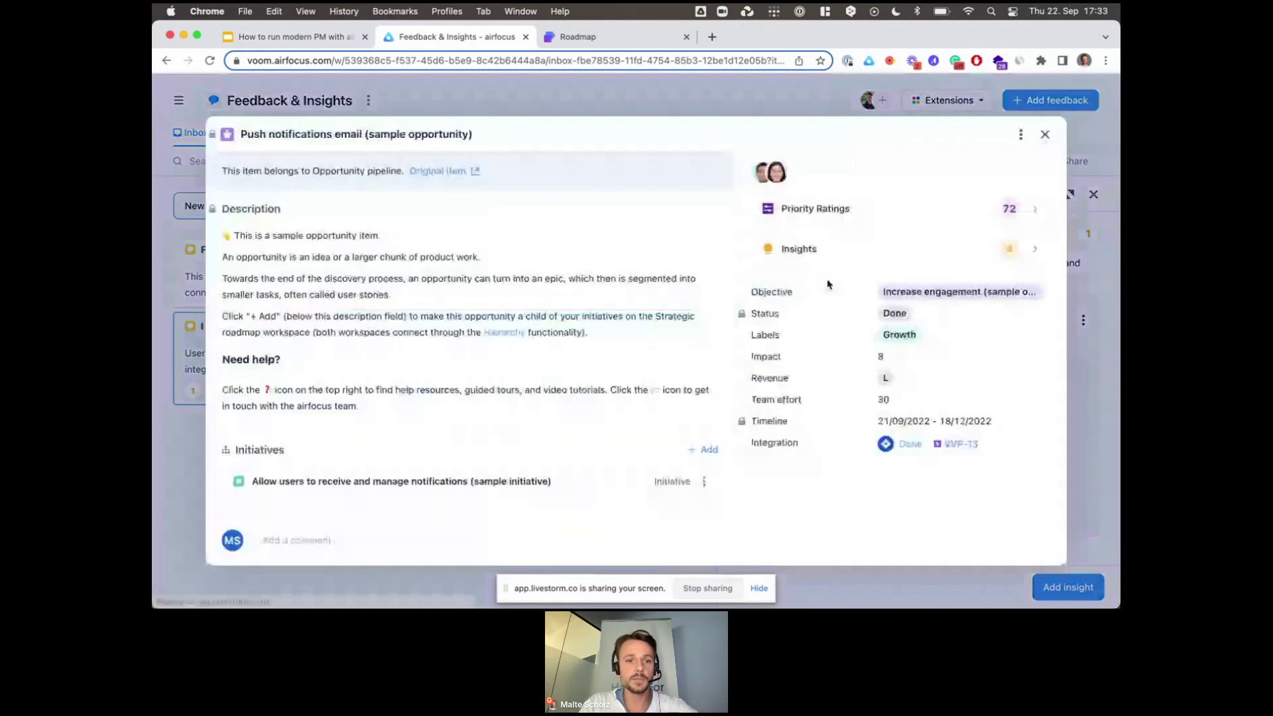
click(469, 169)
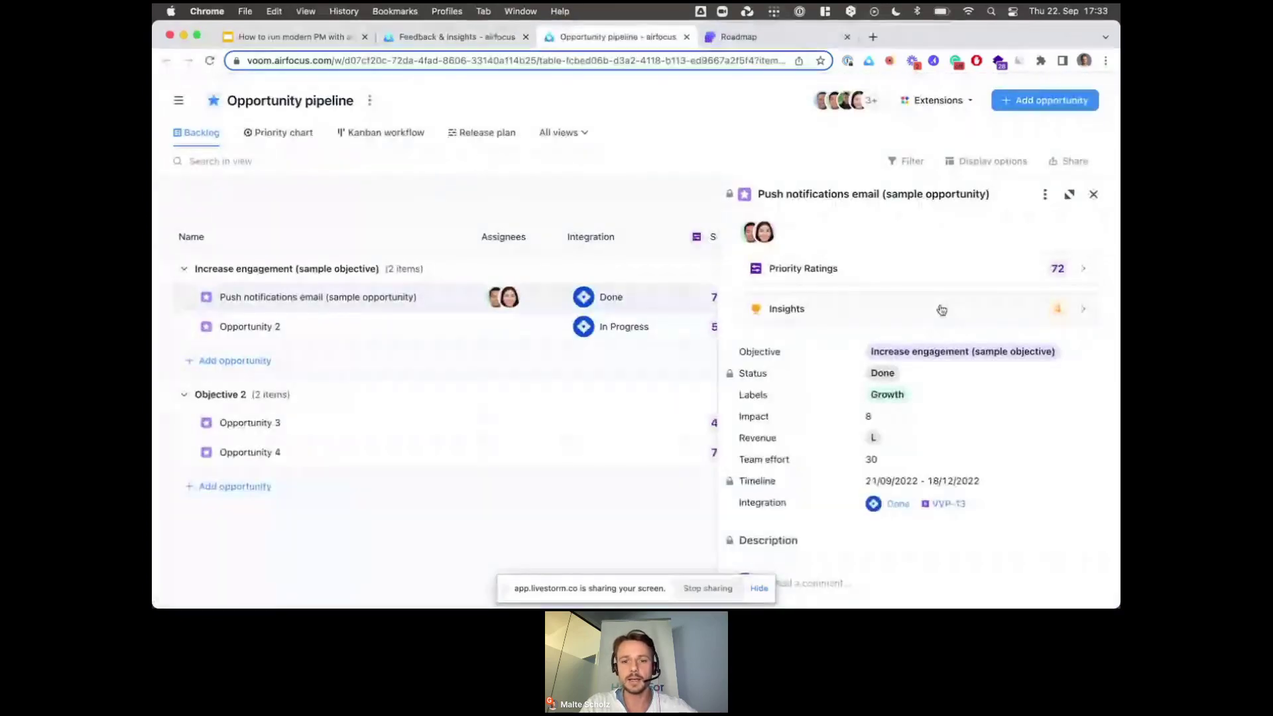
click(992, 305)
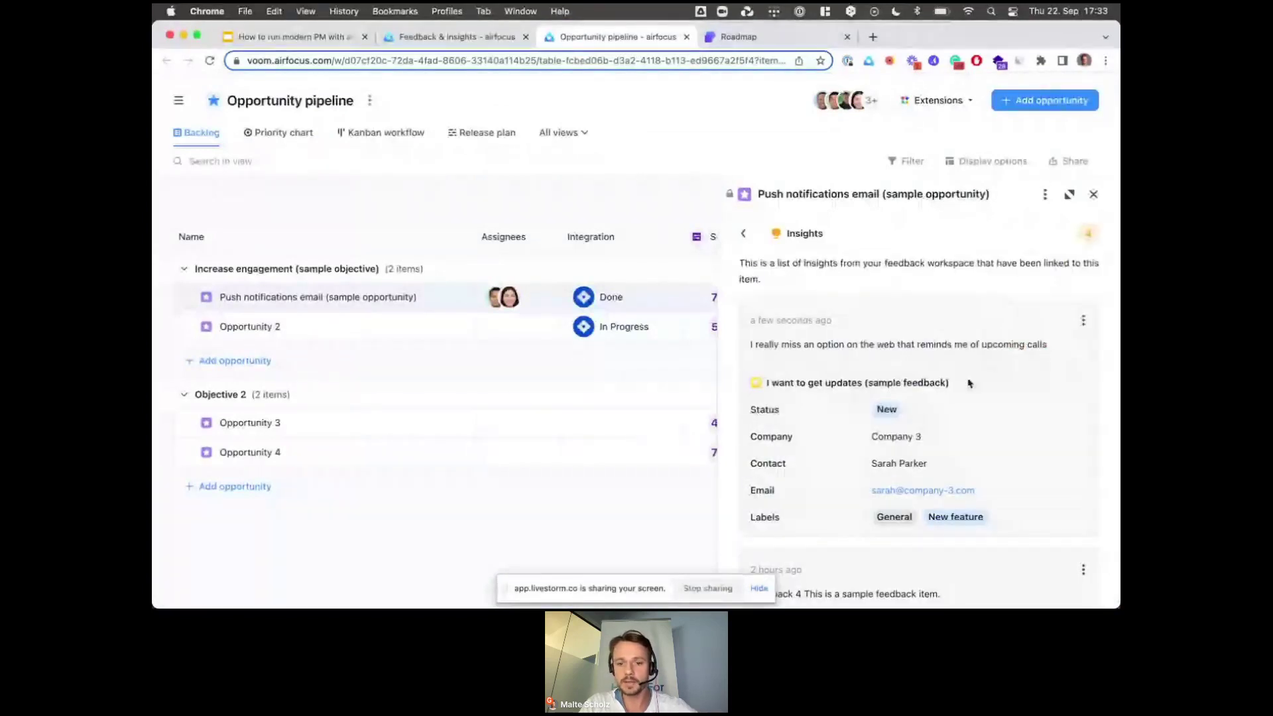
scroll(969, 383, down, 1)
scroll(969, 383, down, 2)
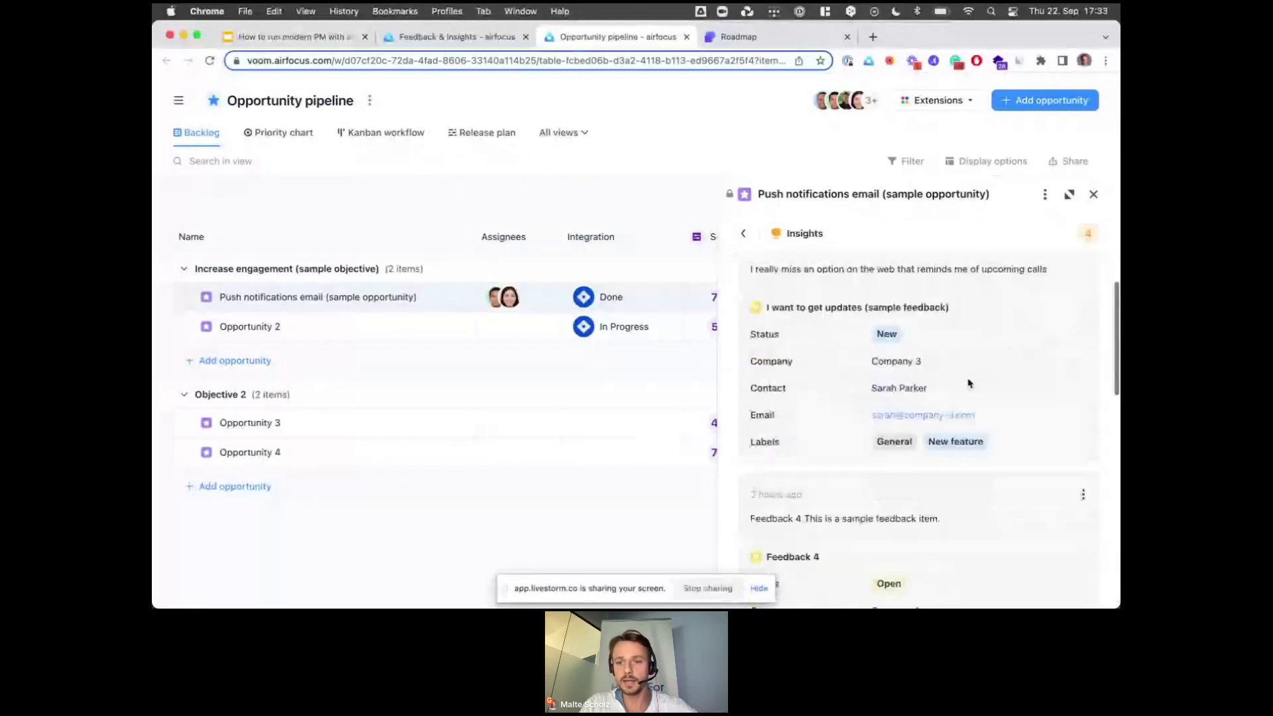
scroll(969, 384, down, 6)
scroll(968, 384, down, 8)
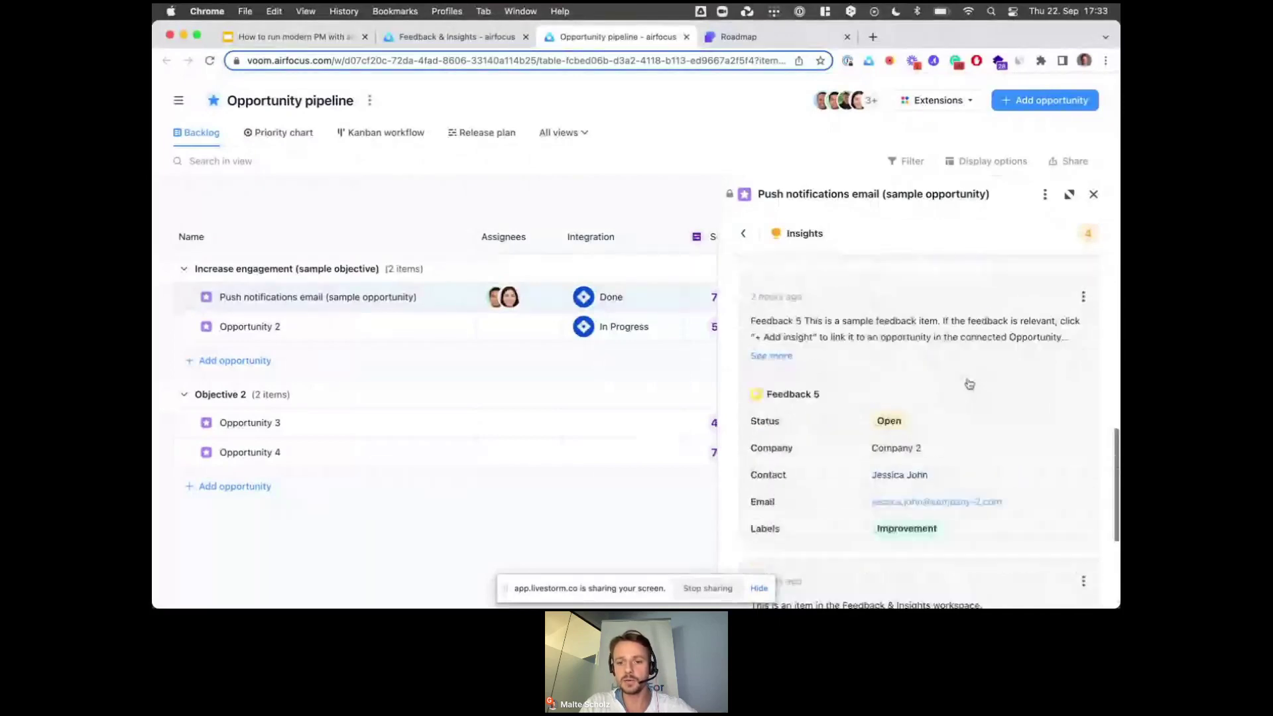
scroll(969, 383, down, 6)
scroll(969, 383, up, 2)
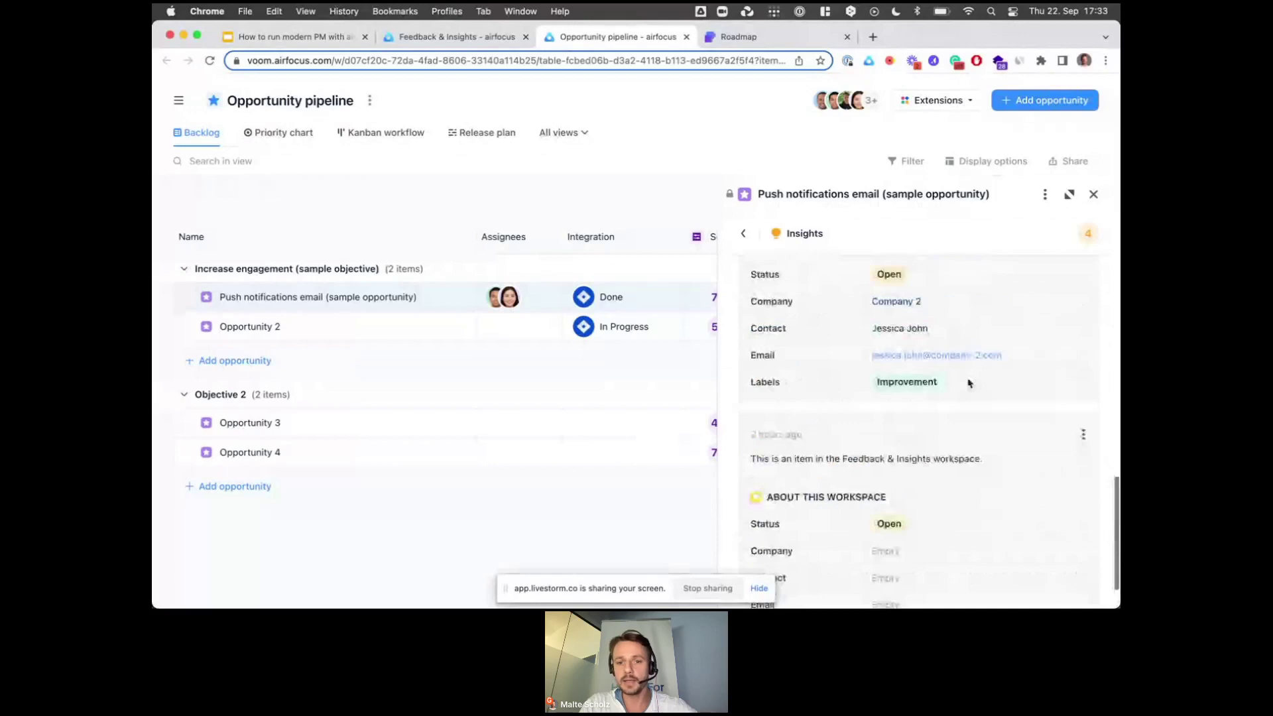
scroll(967, 383, up, 10)
click(743, 234)
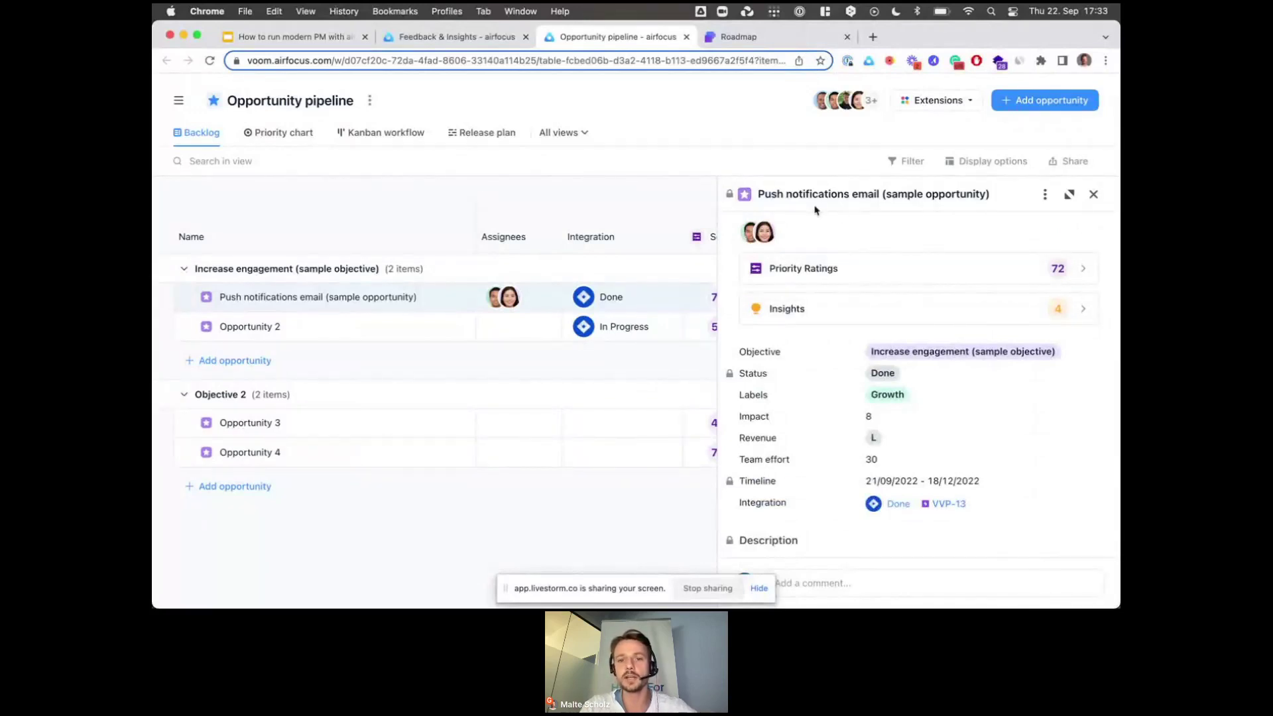
Close the Push notifications email item and view the backlog's Value and Effort scoring columns, including Insights
click(1093, 194)
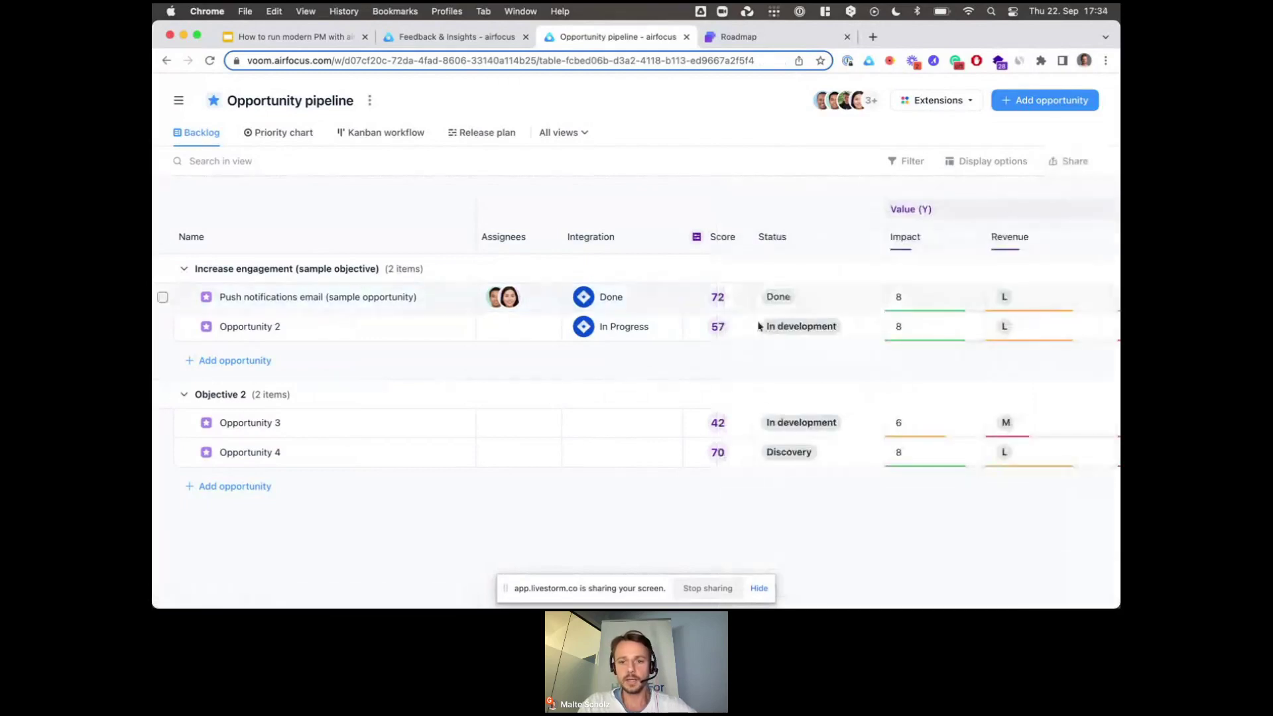
scroll(871, 283, right, 1)
scroll(870, 283, right, 5)
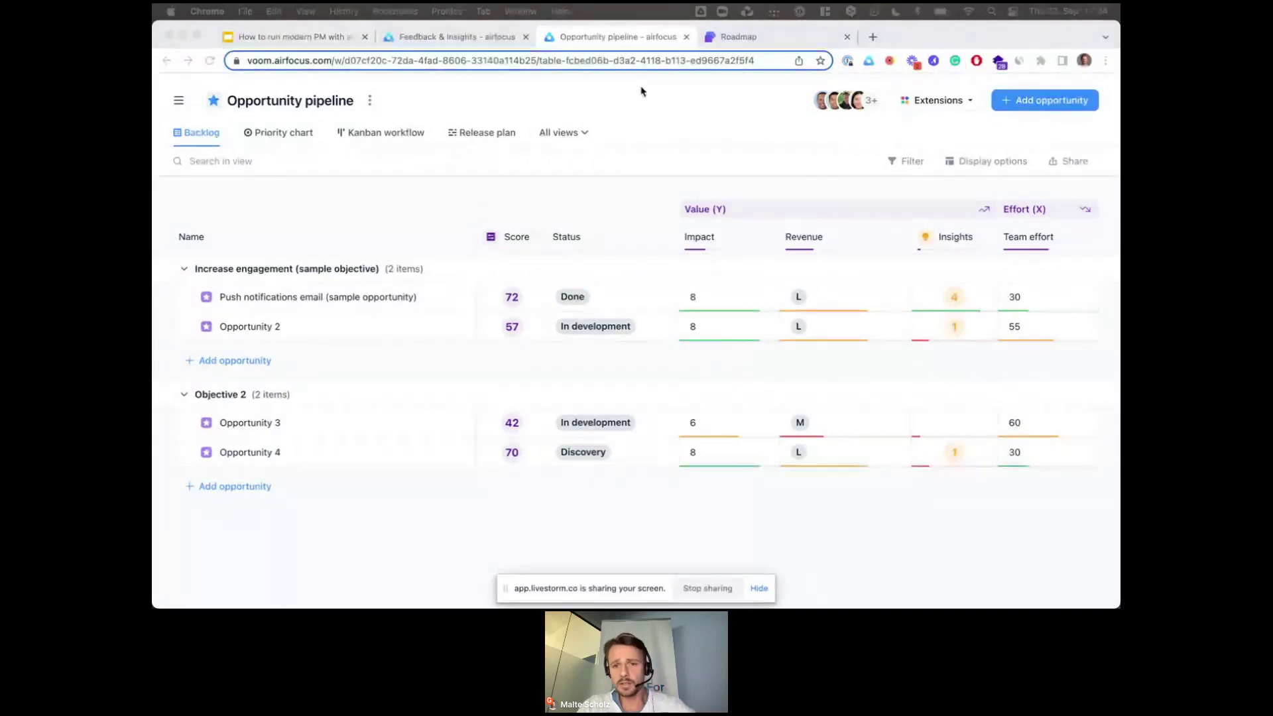
click(663, 207)
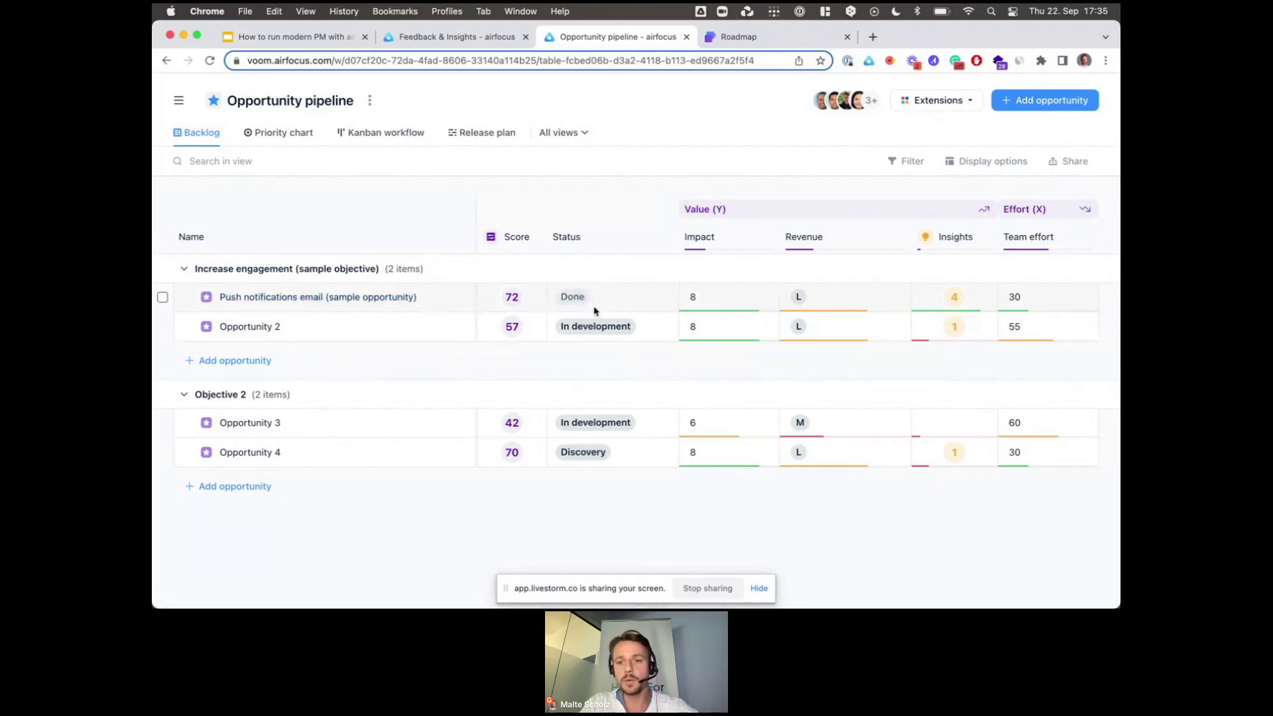
From the Push notifications email opportunity's insights, open the I want to get updates sample feedback, check the contact's email options and close both
click(956, 299)
scroll(963, 362, down, 3)
click(872, 297)
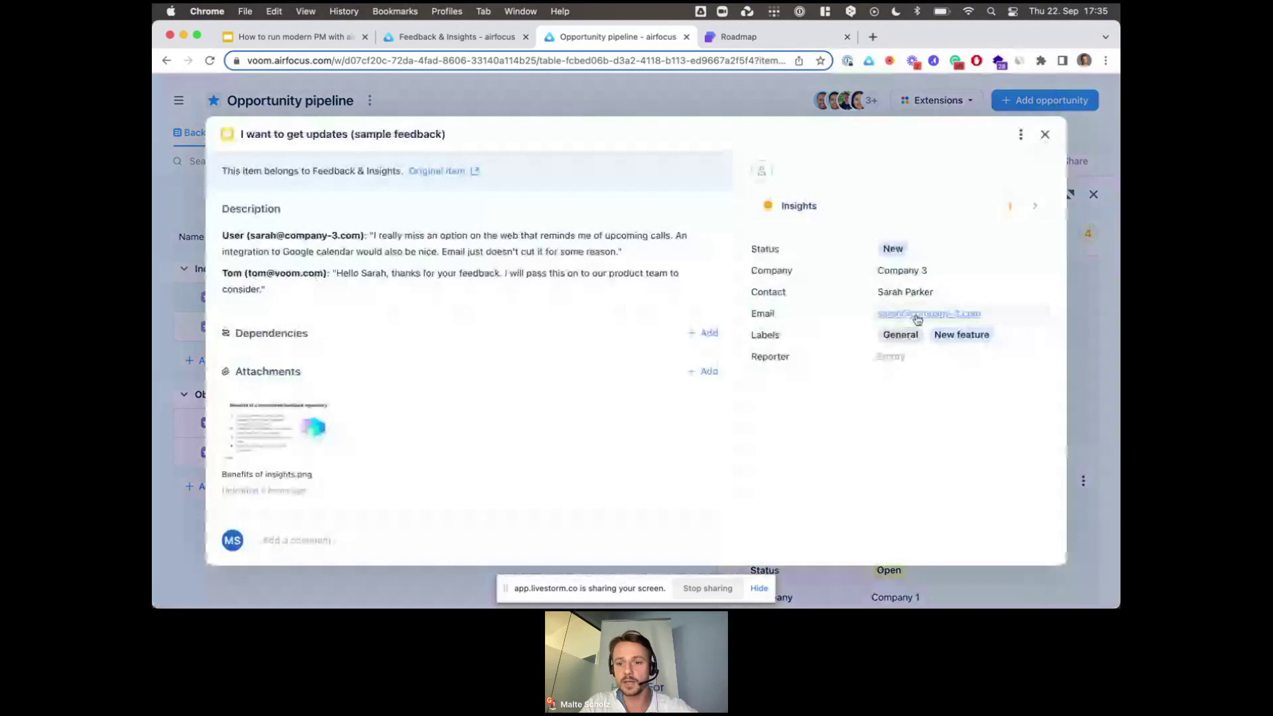
mouse_move(921, 318)
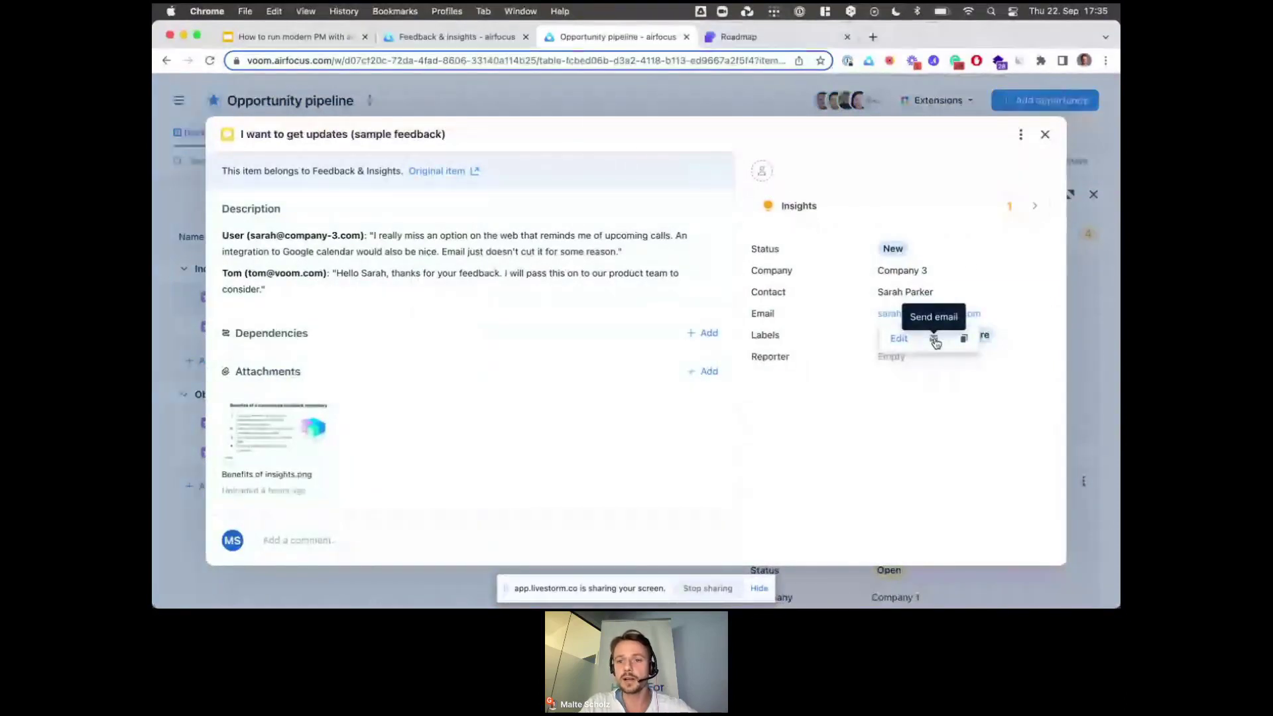
click(1046, 135)
click(1094, 195)
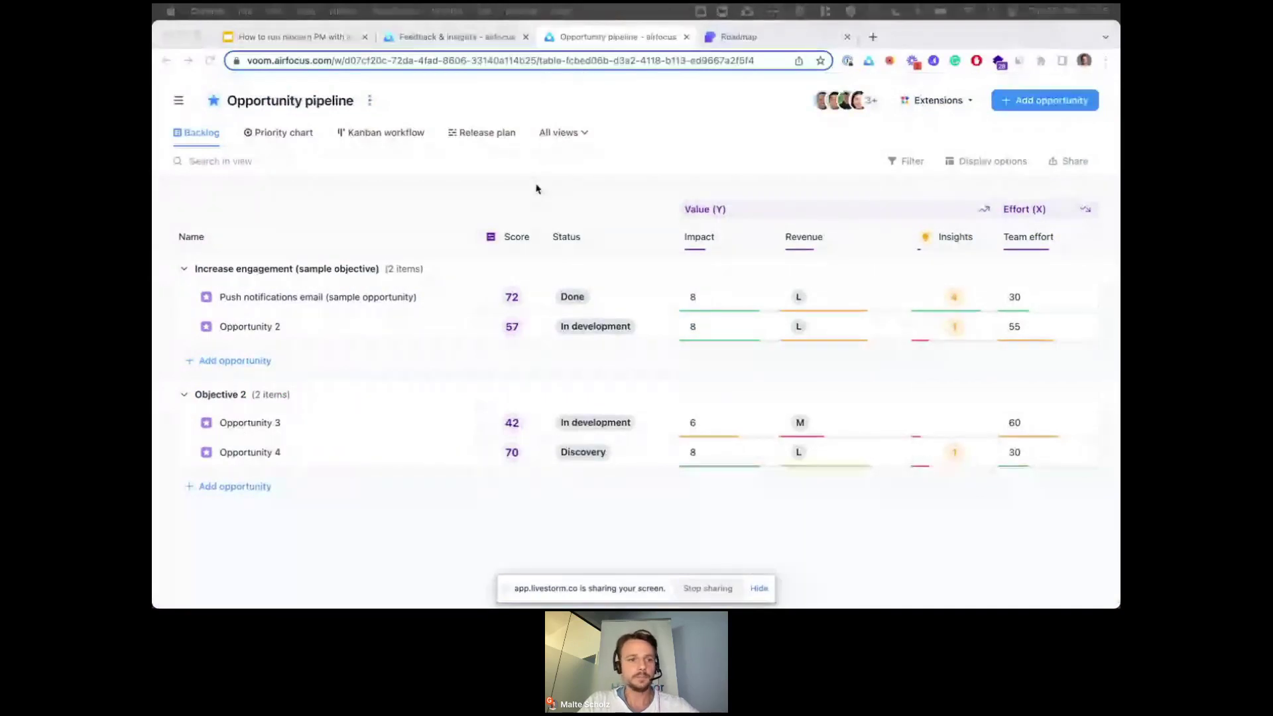
Expand the workspace sidebar beside the Opportunity pipeline and look at the workspace's extensions
click(181, 102)
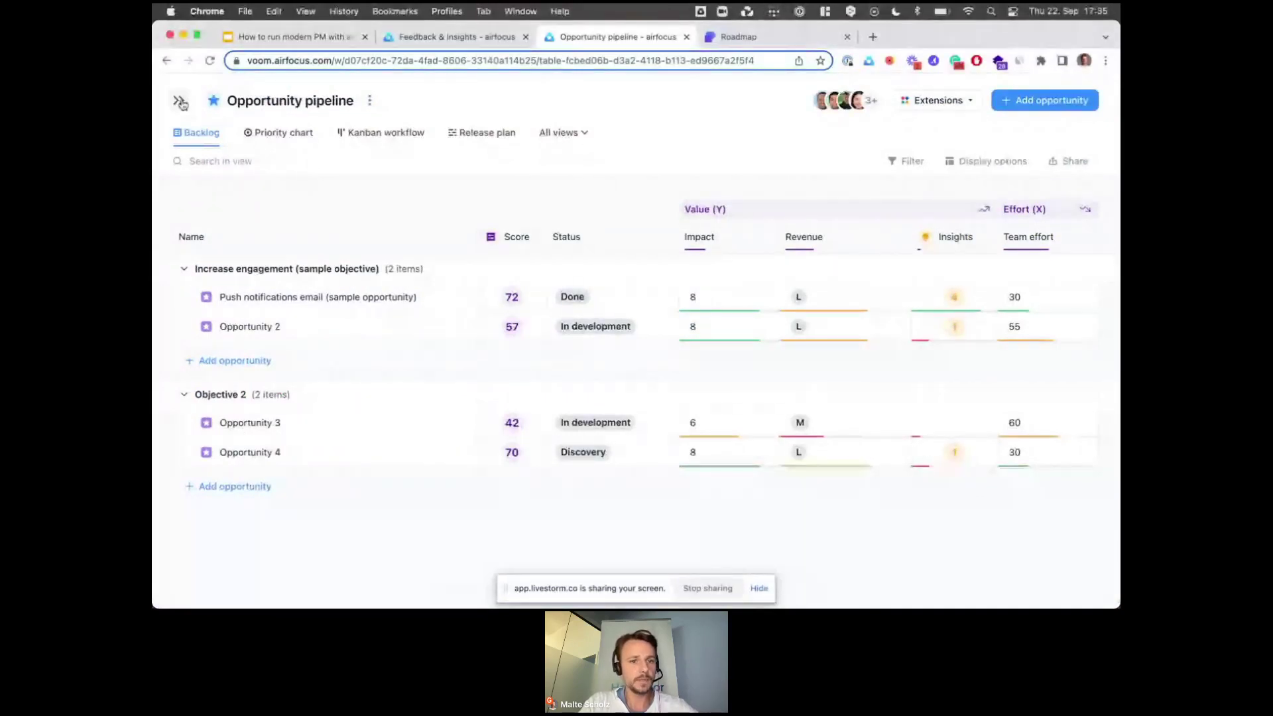
click(181, 102)
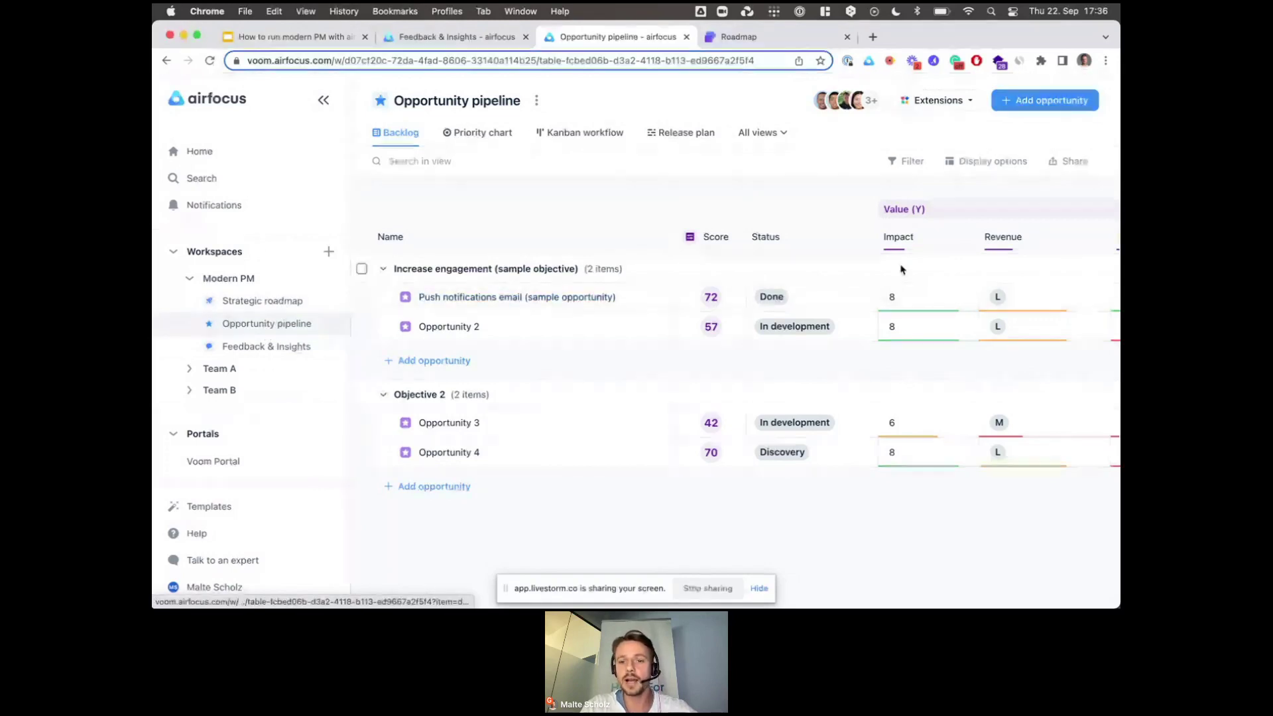
click(934, 100)
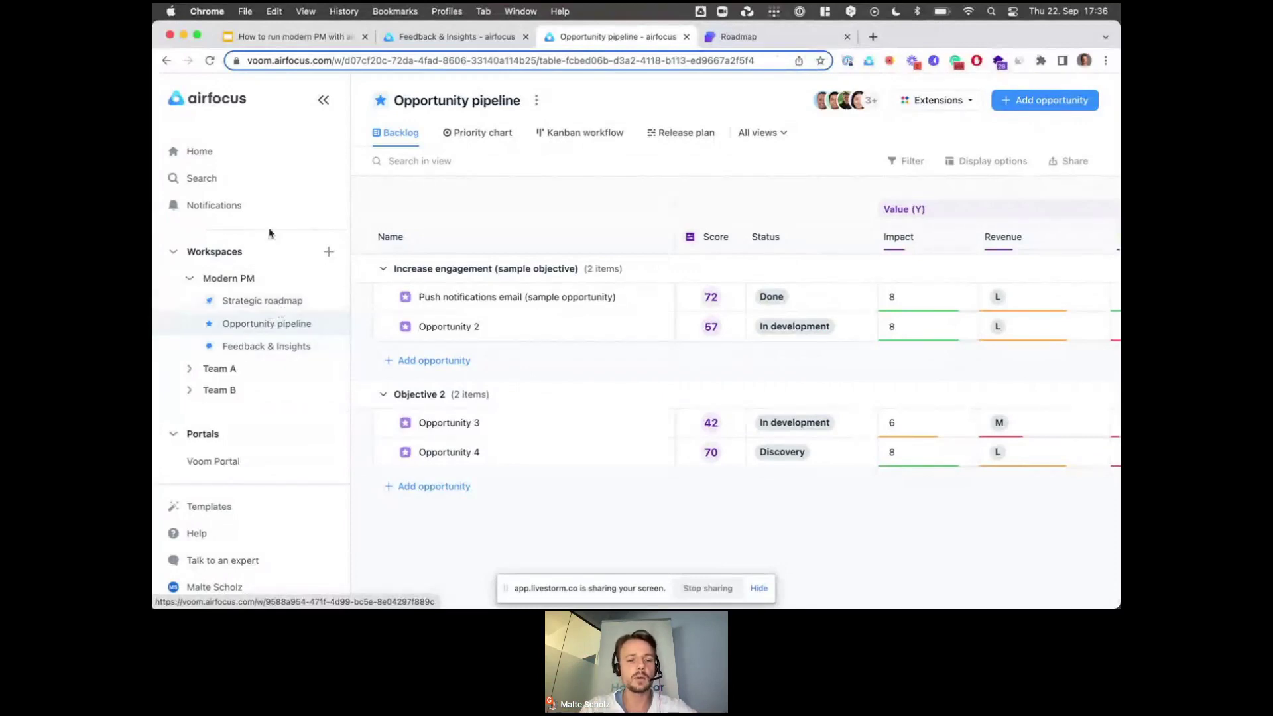
Collapse the Modern PM workspace folder and switch to the How to run modern PM with airfocus presentation in Google Slides
click(258, 281)
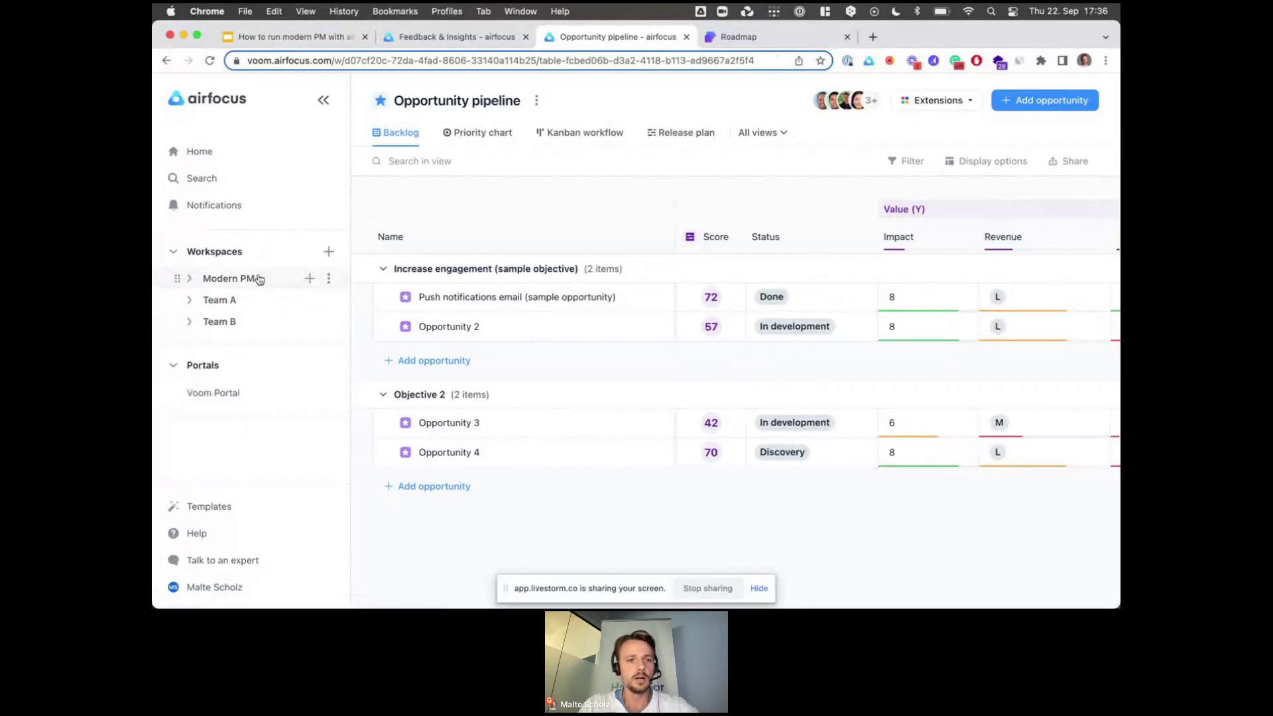
click(300, 40)
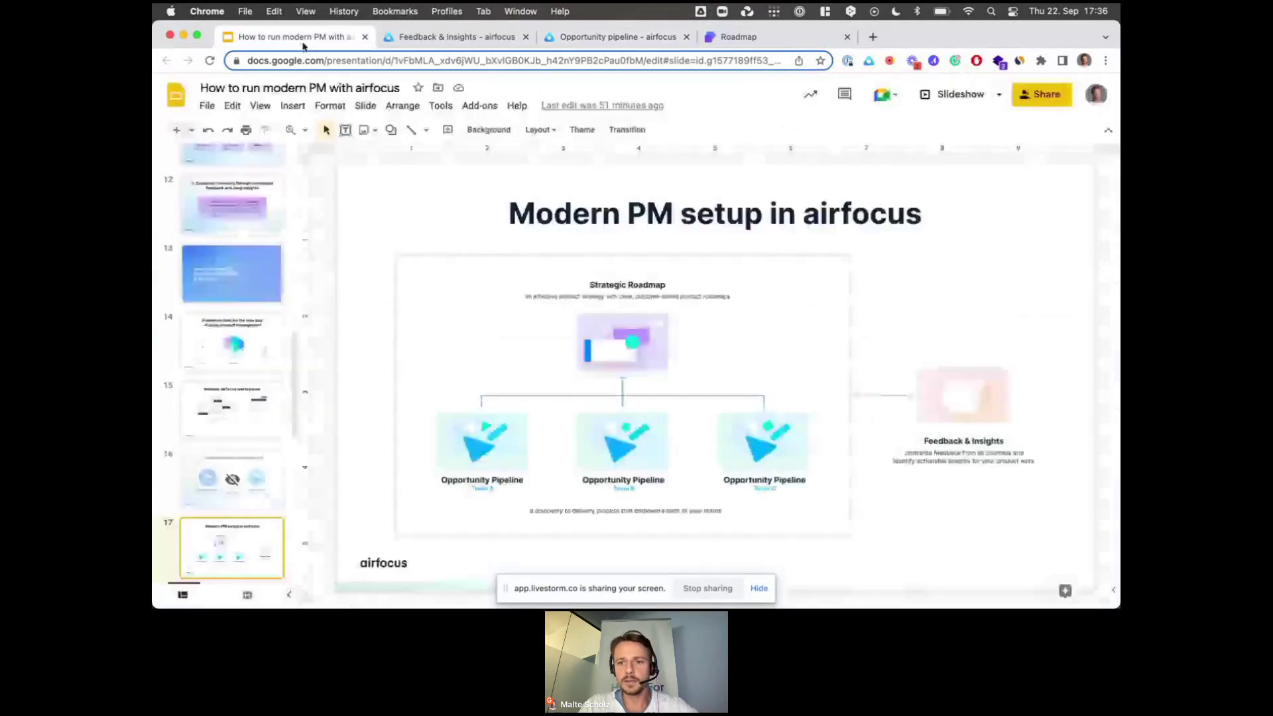